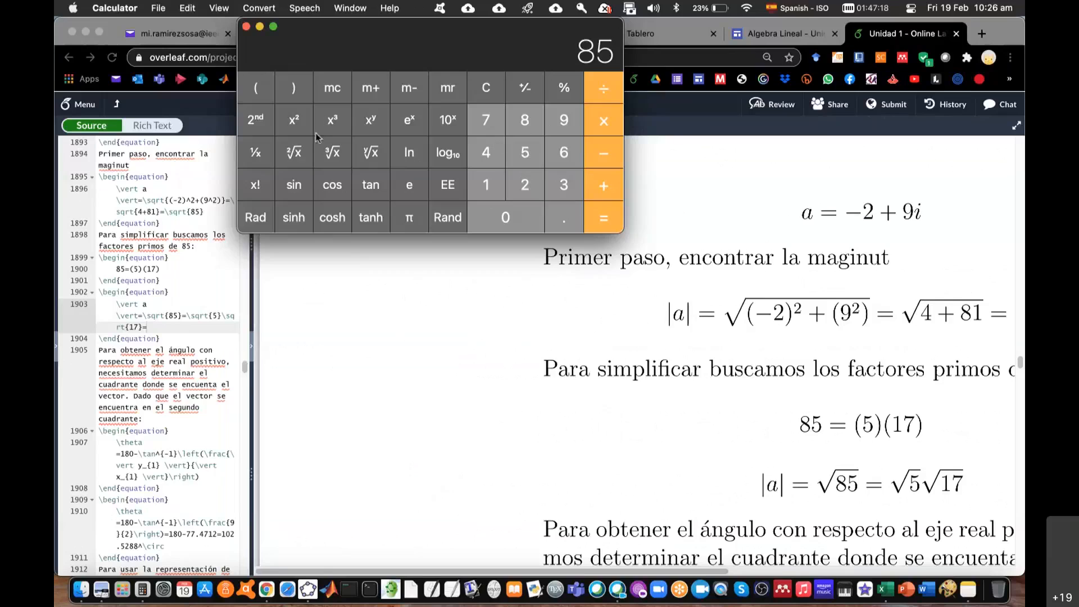
Step: Calculate the square root of 85, append 9.2195 to the magnitude equation on line 1903, and recompile the document
click(295, 153)
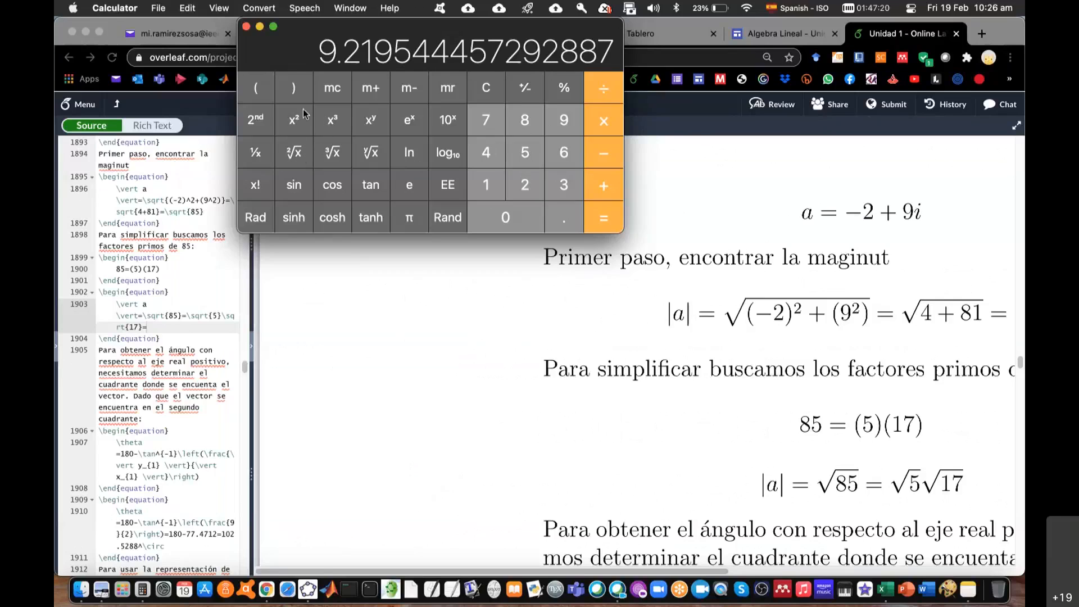
click(247, 27)
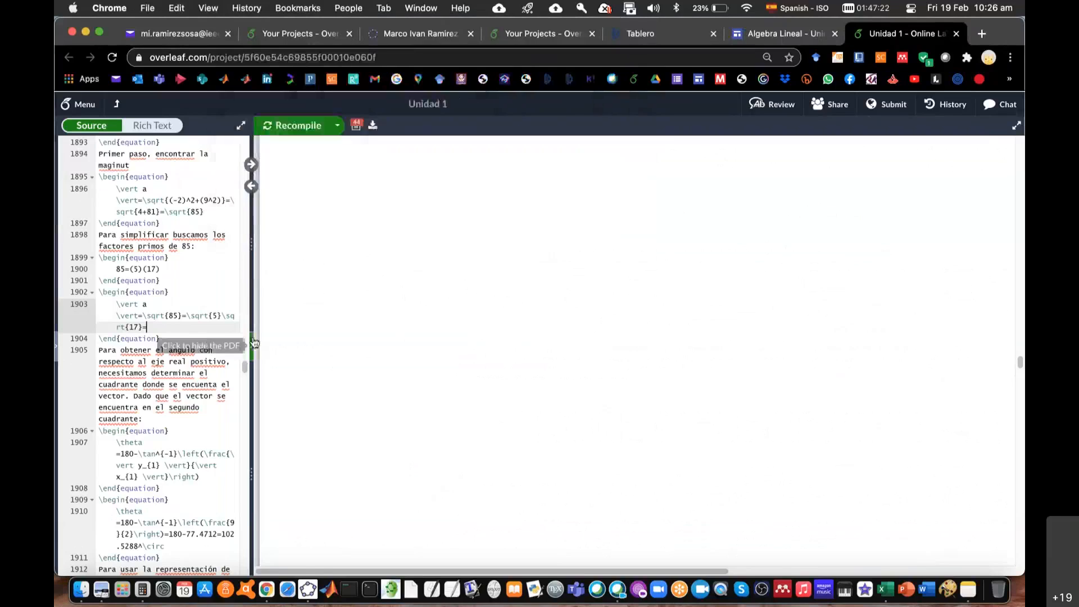
text(9.2195)
scroll(496, 402, right, 5)
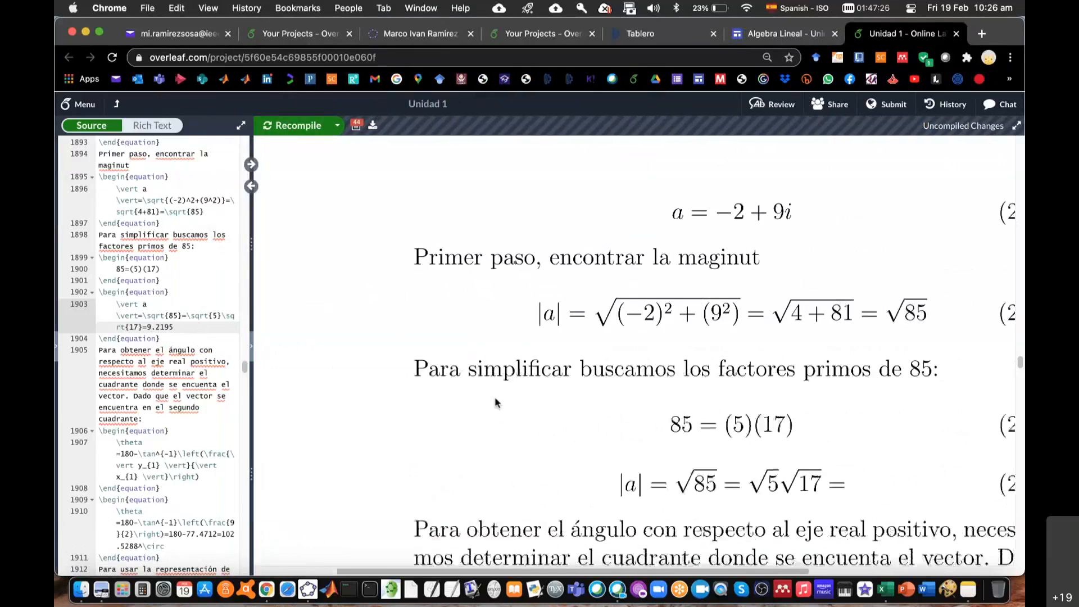
key(super+s)
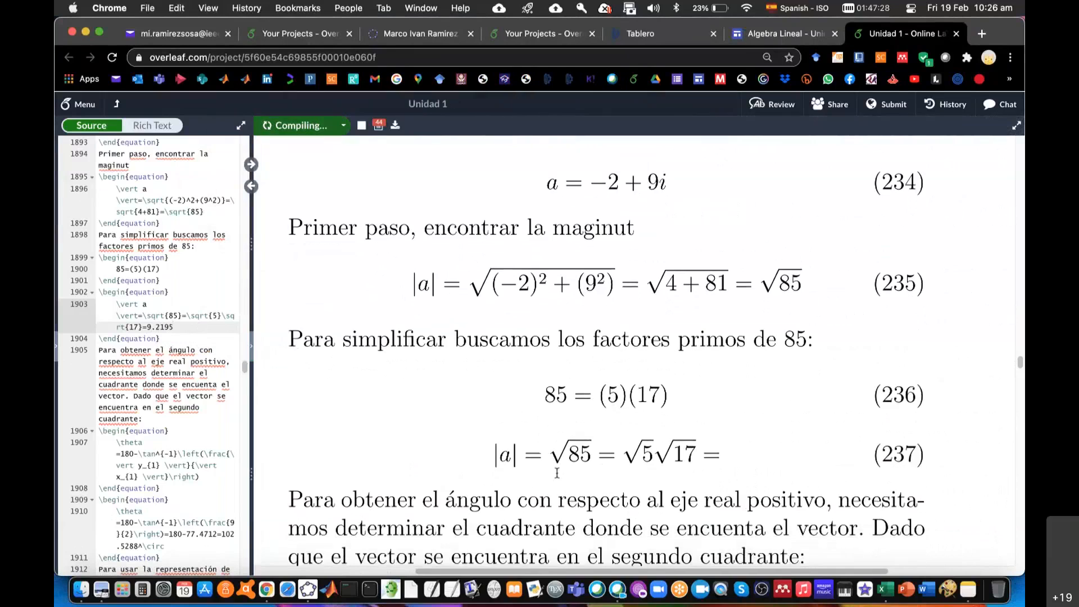
scroll(559, 475, down, 1)
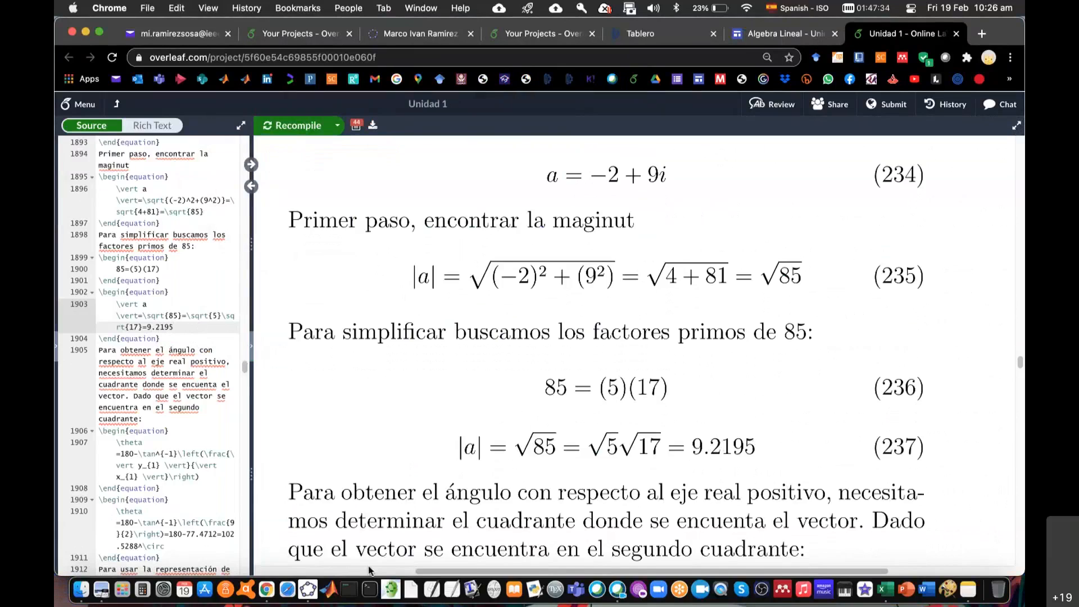
Step: Check the length of segment c in GeoGebra, and return to the Overleaf document to review the second-quadrant angle equations
click(307, 589)
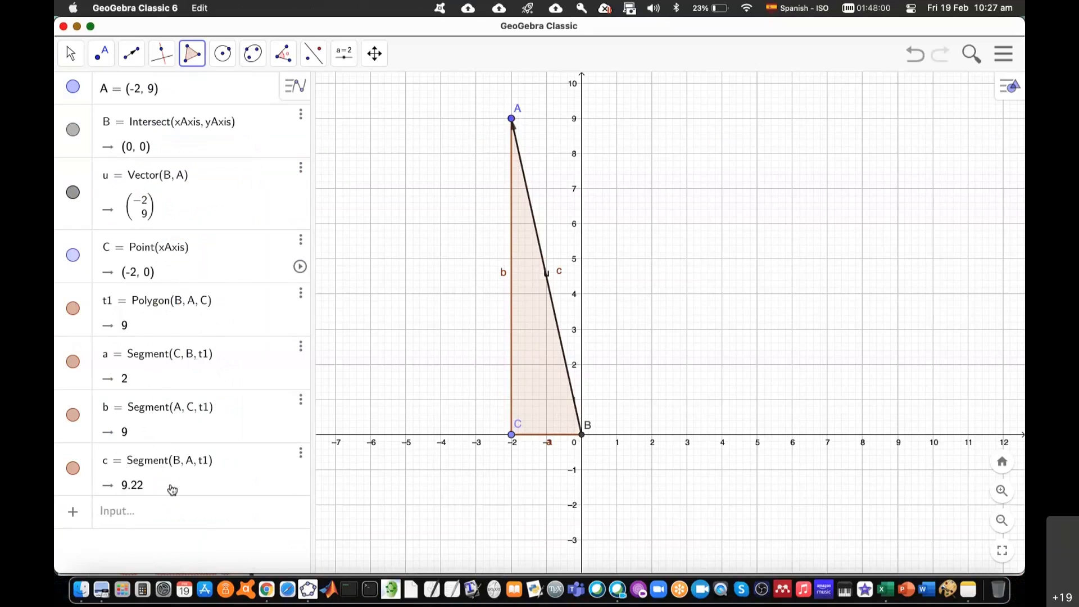
click(266, 589)
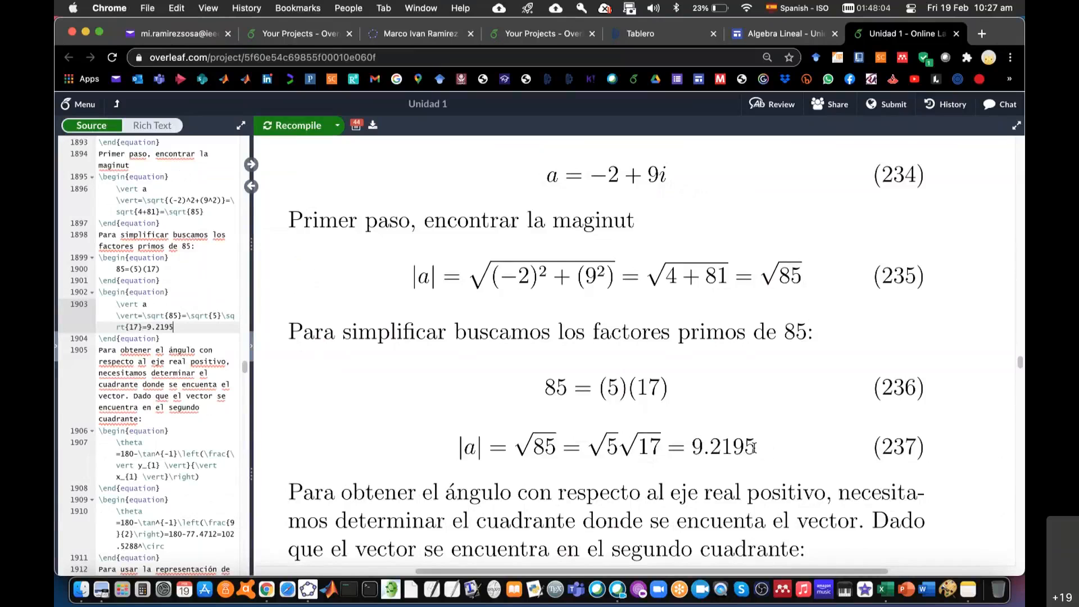
scroll(746, 474, down, 3)
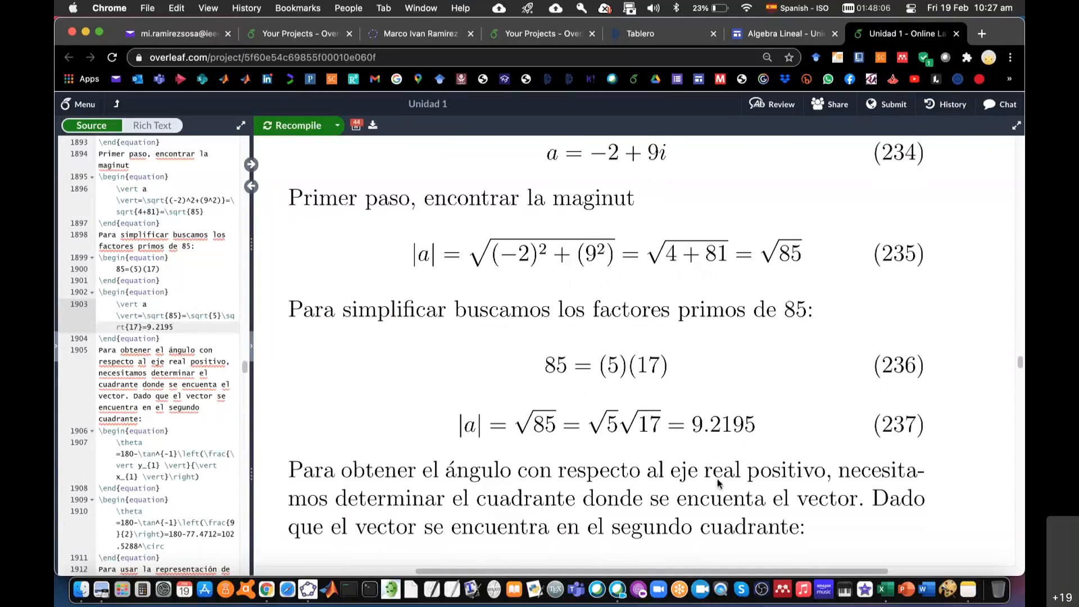
scroll(718, 483, down, 1)
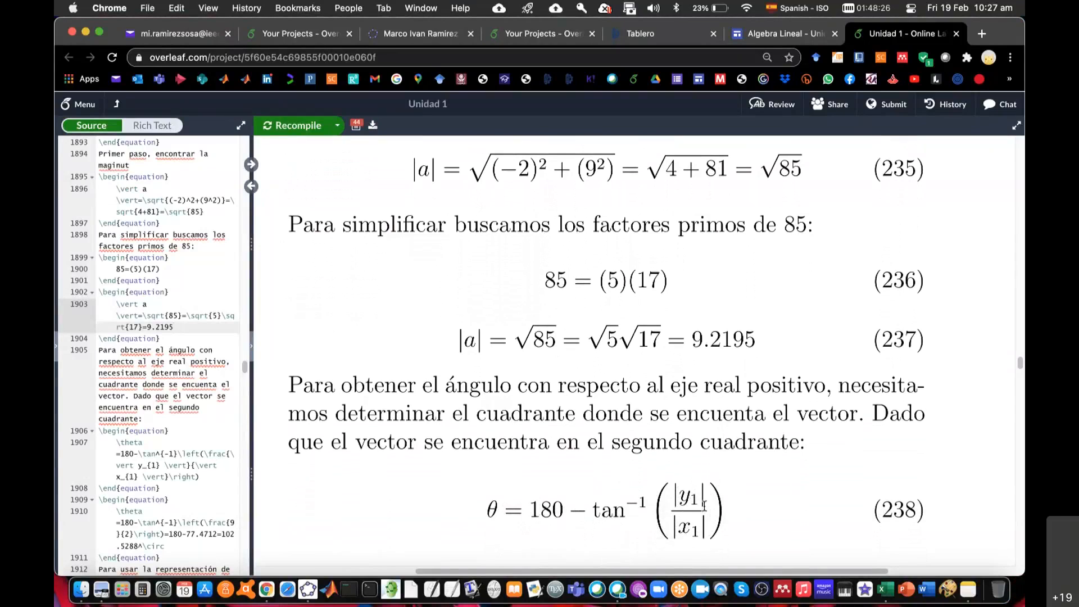
scroll(770, 506, down, 3)
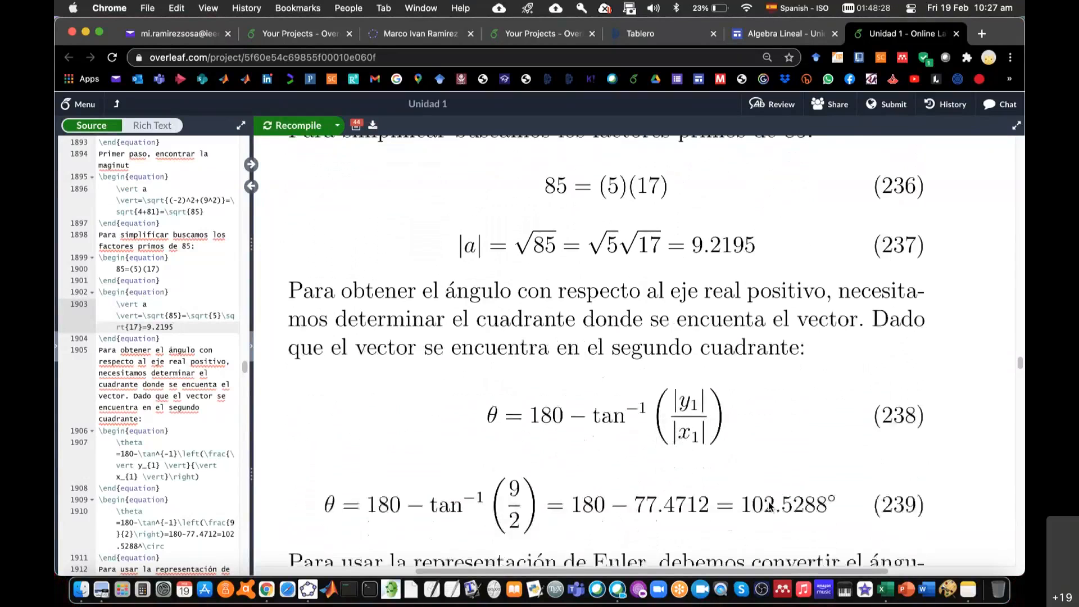
scroll(770, 506, down, 2)
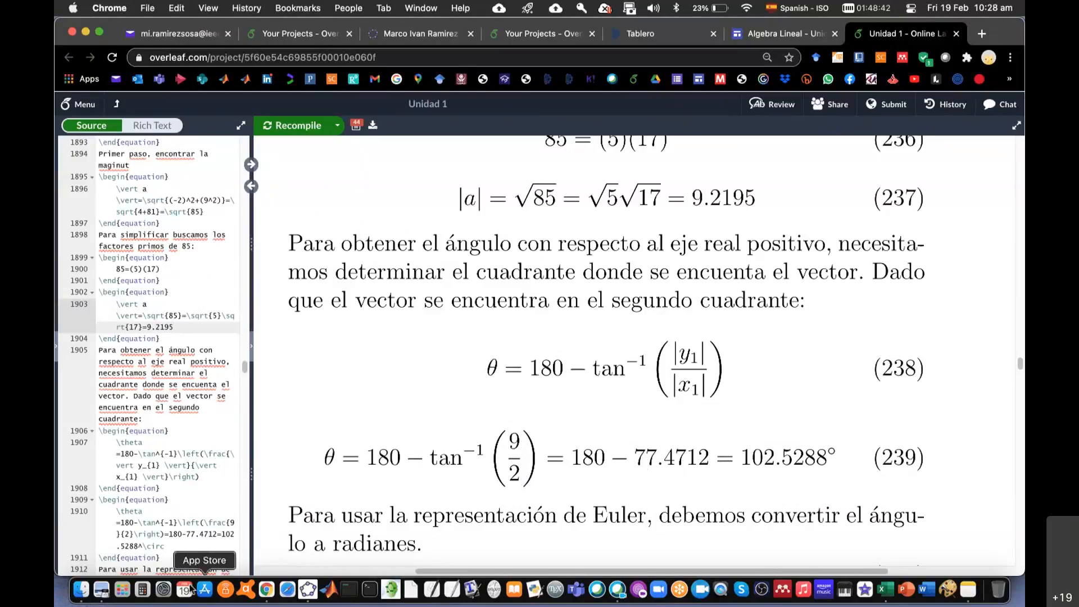
Step: Calculate the inverse tangent of 9 divided by 2 in degrees with the Calculator app
click(143, 589)
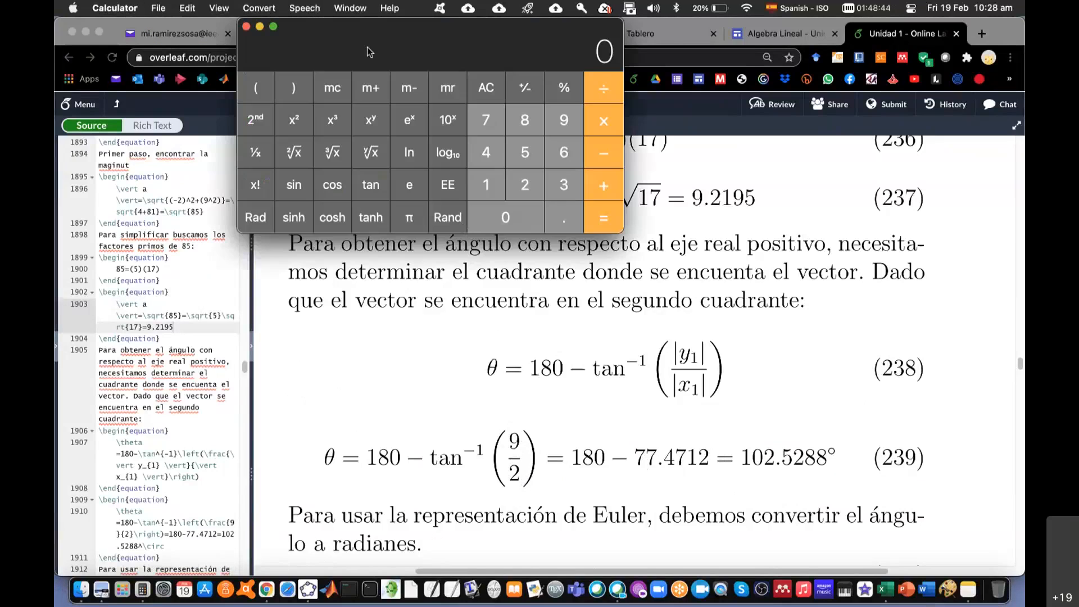
drag(369, 45, 417, 137)
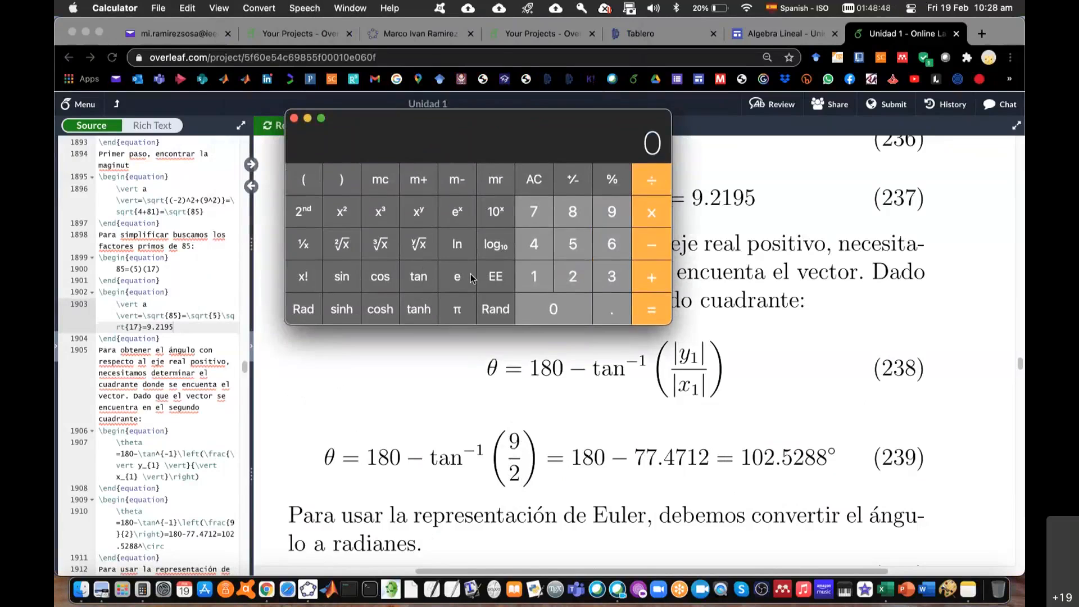
click(607, 205)
click(650, 182)
click(581, 265)
click(651, 310)
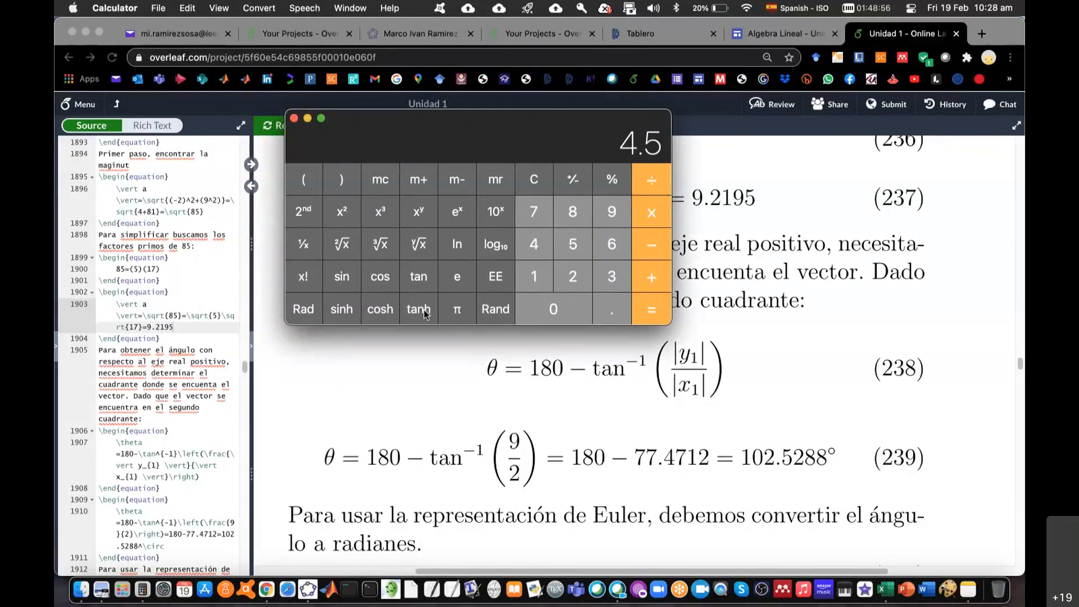
click(303, 212)
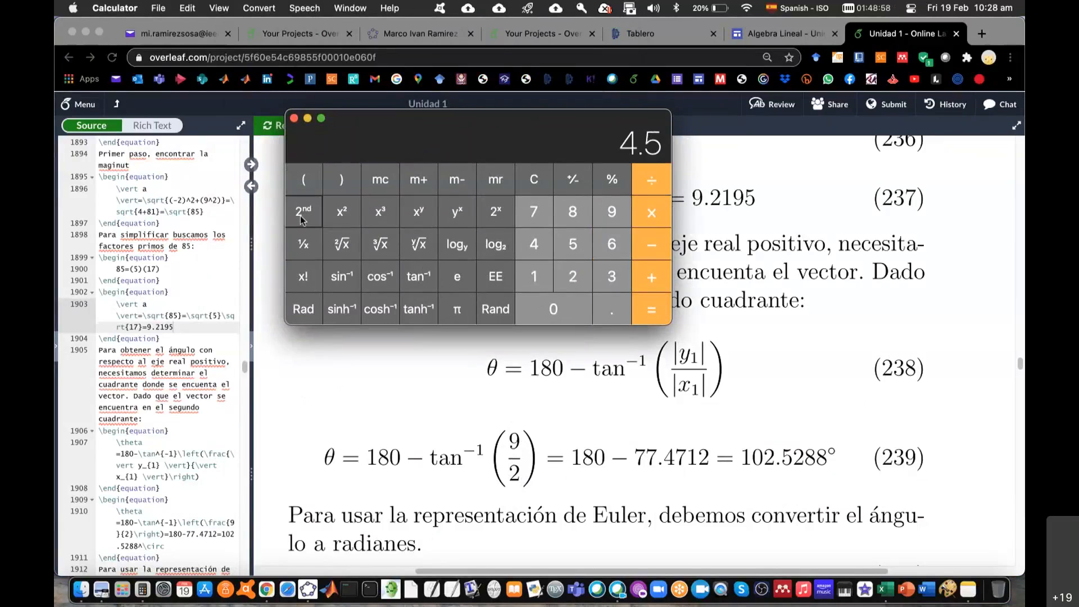
click(418, 277)
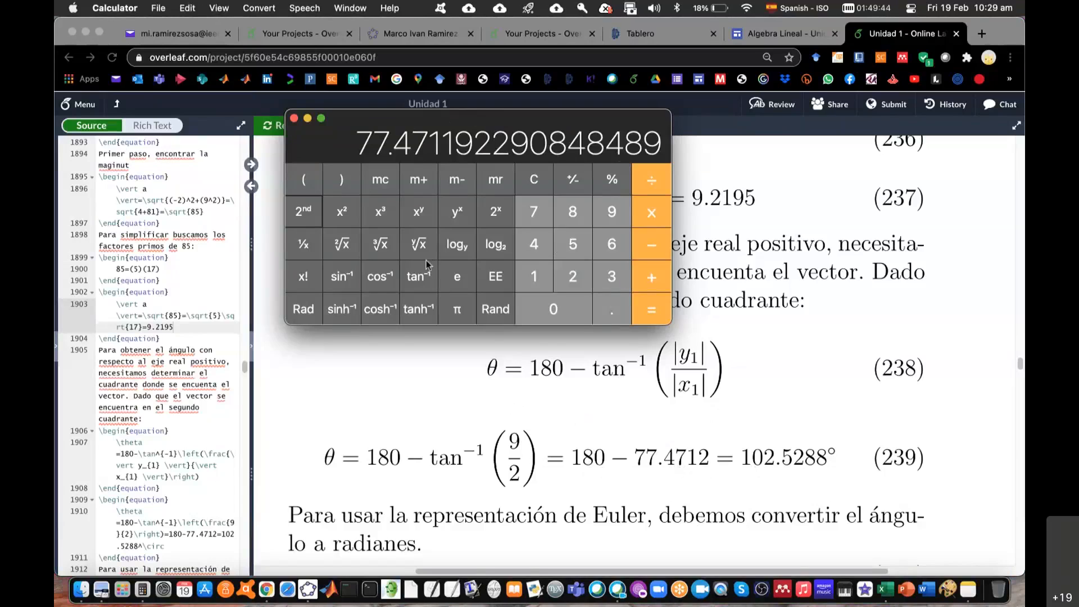
Step: Subtract the inverse tangent result from 180 by negating it and adding 180, and close the calculator
click(318, 203)
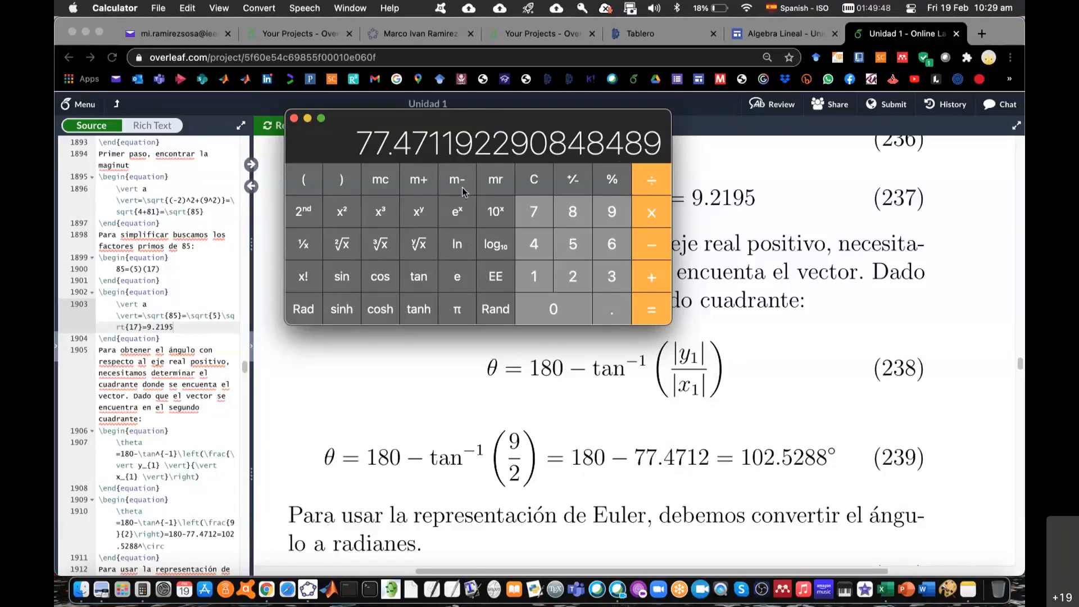
click(577, 185)
click(651, 276)
click(534, 276)
click(573, 211)
click(554, 315)
click(649, 309)
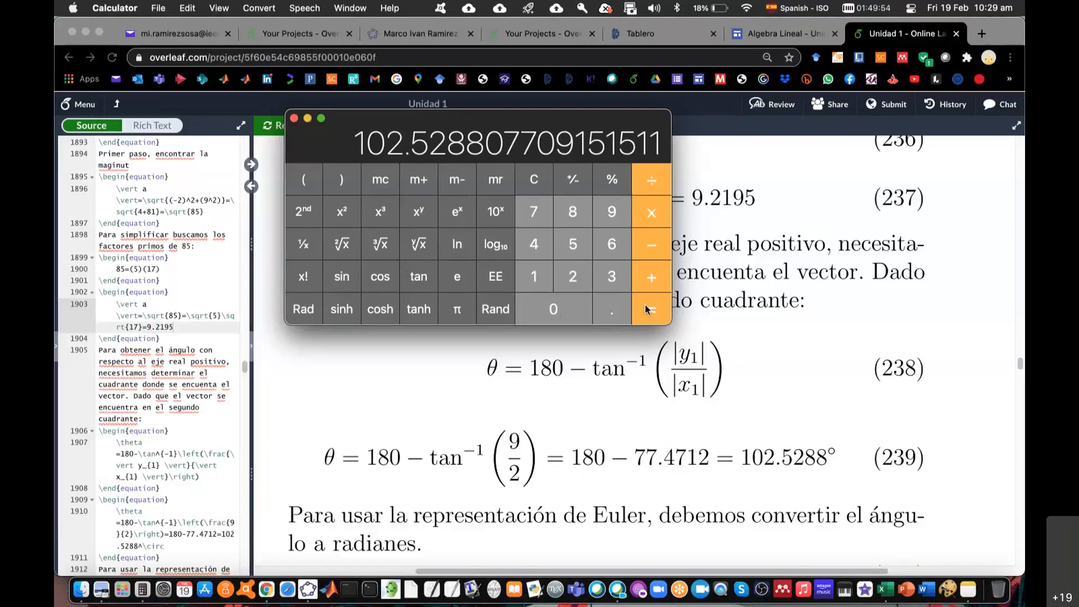
click(293, 121)
Step: Examine the angle result and the degree-to-radian conversion equations in the compiled PDF
scroll(682, 483, down, 2)
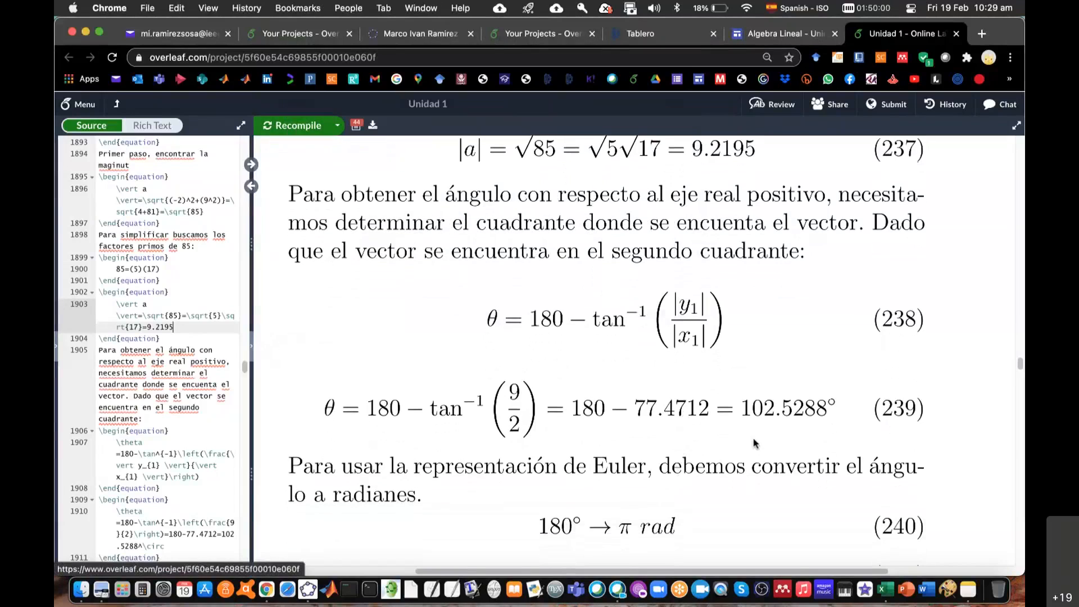
scroll(753, 442, up, 1)
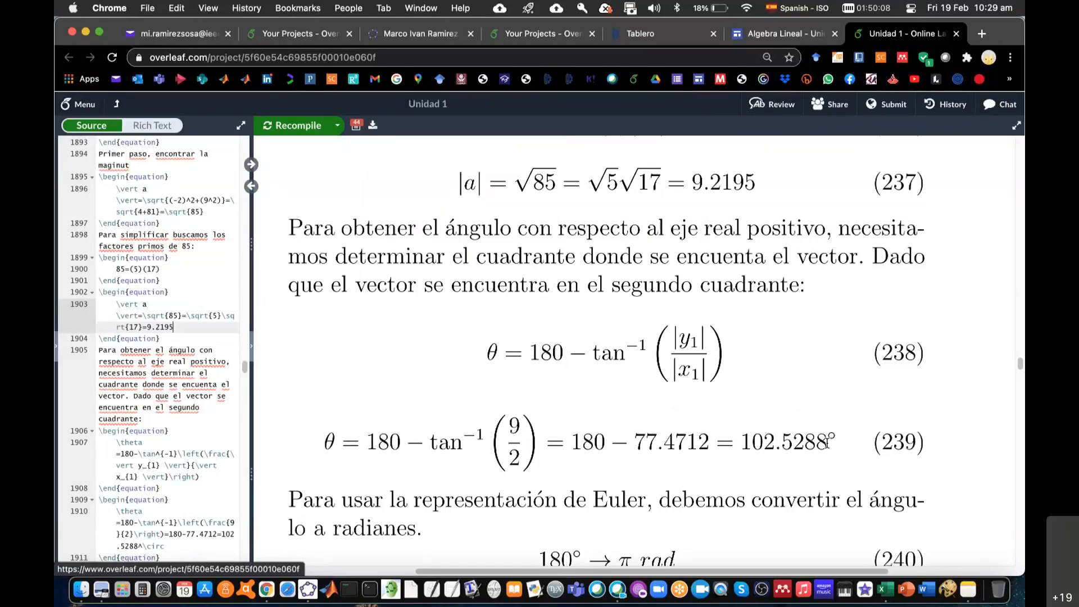
scroll(827, 442, down, 5)
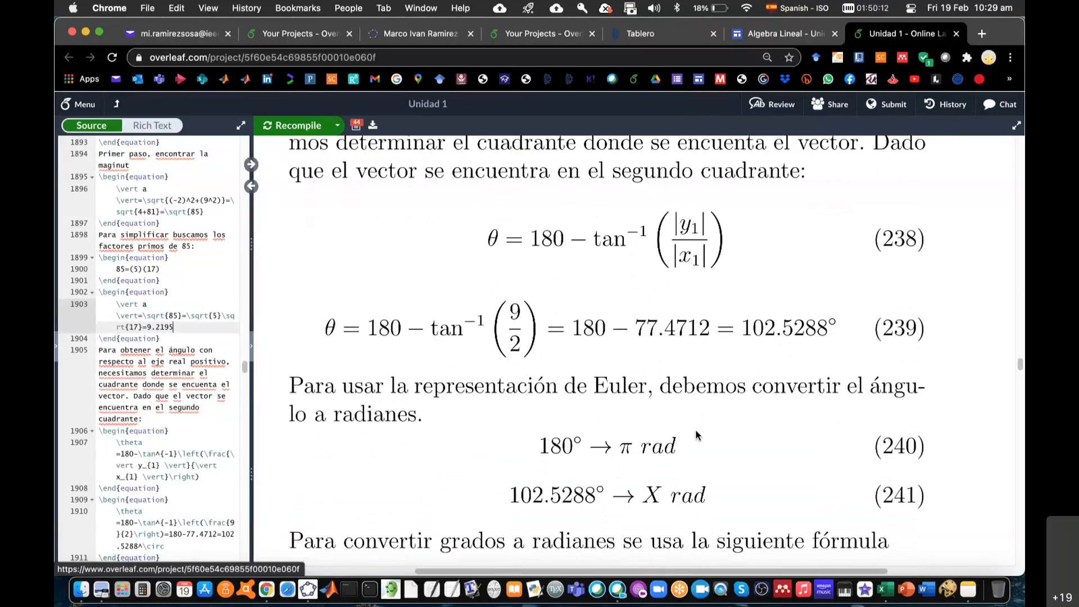
scroll(703, 446, down, 3)
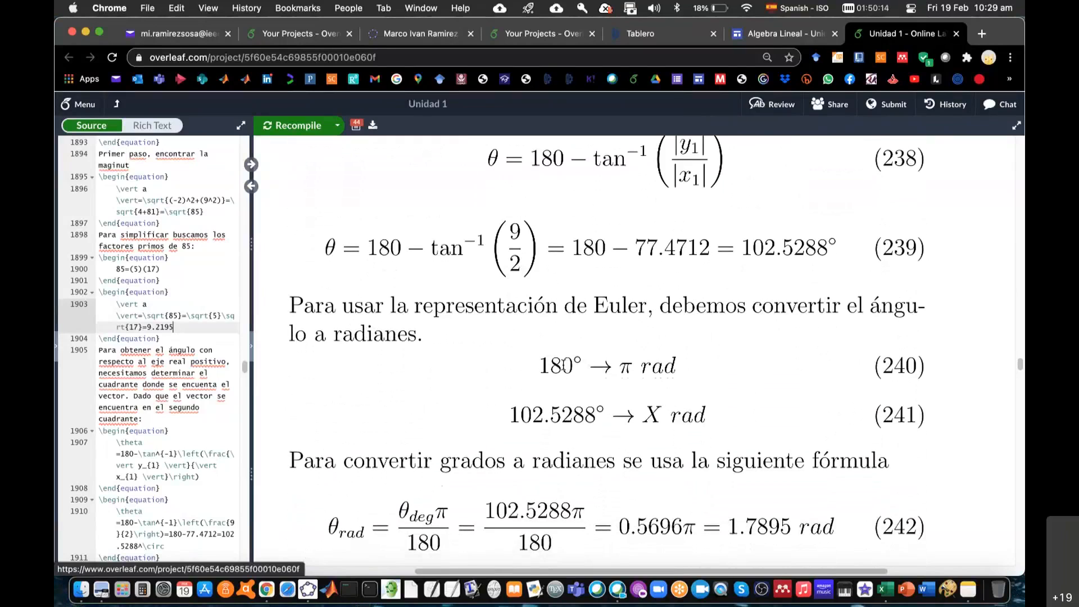
scroll(553, 354, down, 2)
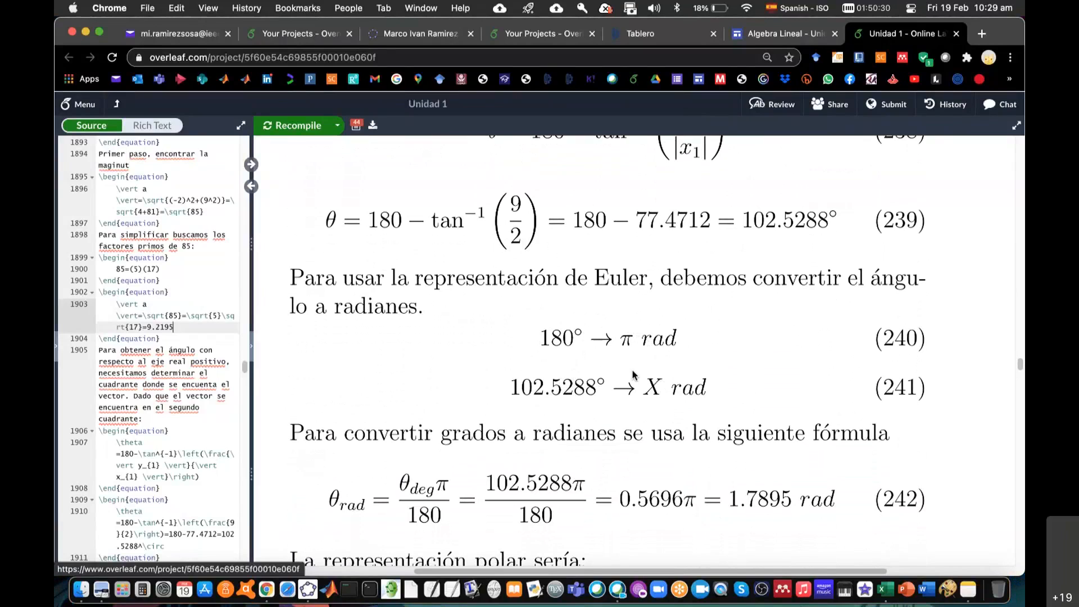
scroll(632, 375, down, 2)
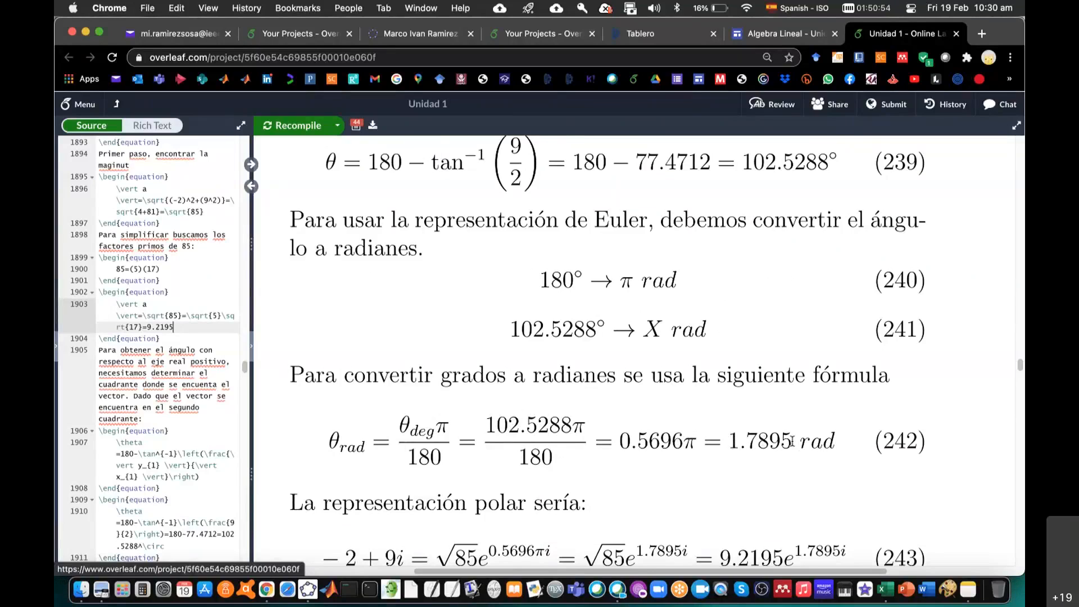
Step: Divide 102.5288 by 180 with the Calculator app
click(142, 588)
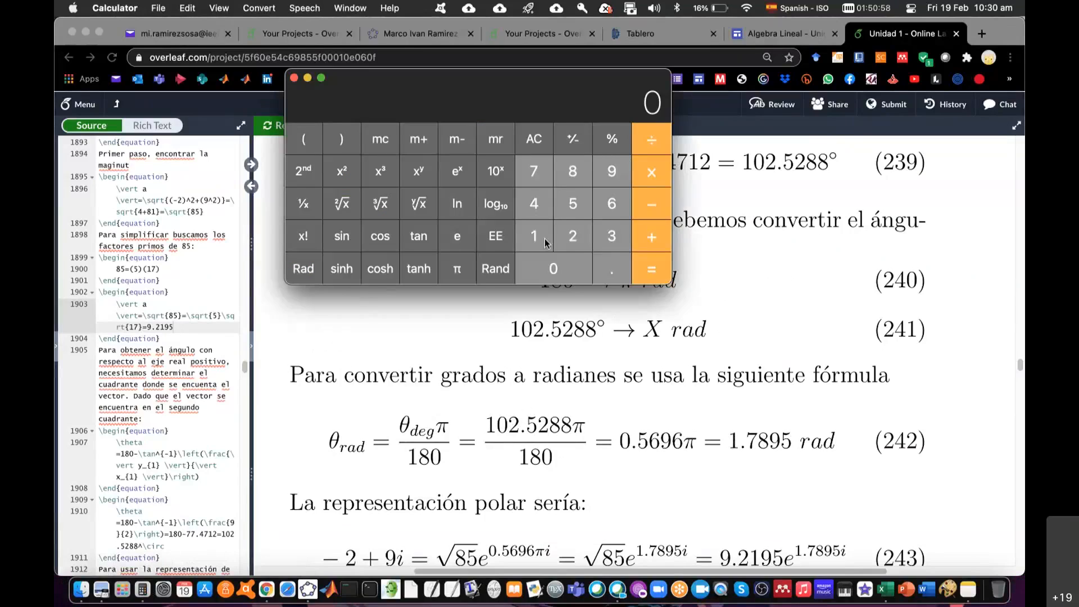
click(535, 236)
click(554, 269)
click(574, 237)
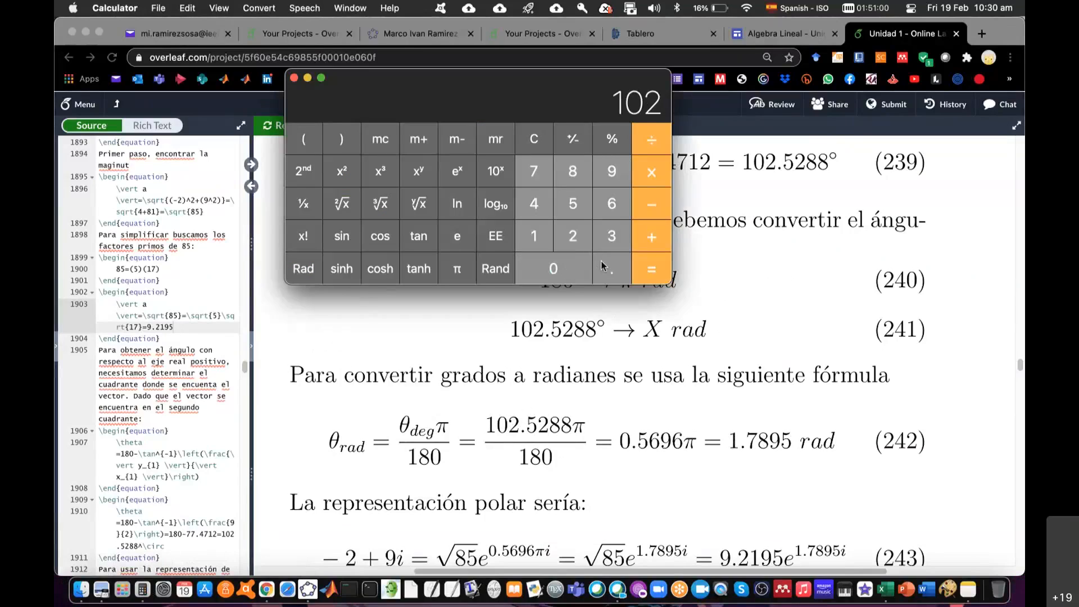
click(601, 266)
click(574, 204)
click(575, 237)
click(580, 172)
click(580, 172)
click(651, 146)
click(535, 236)
click(571, 172)
click(553, 268)
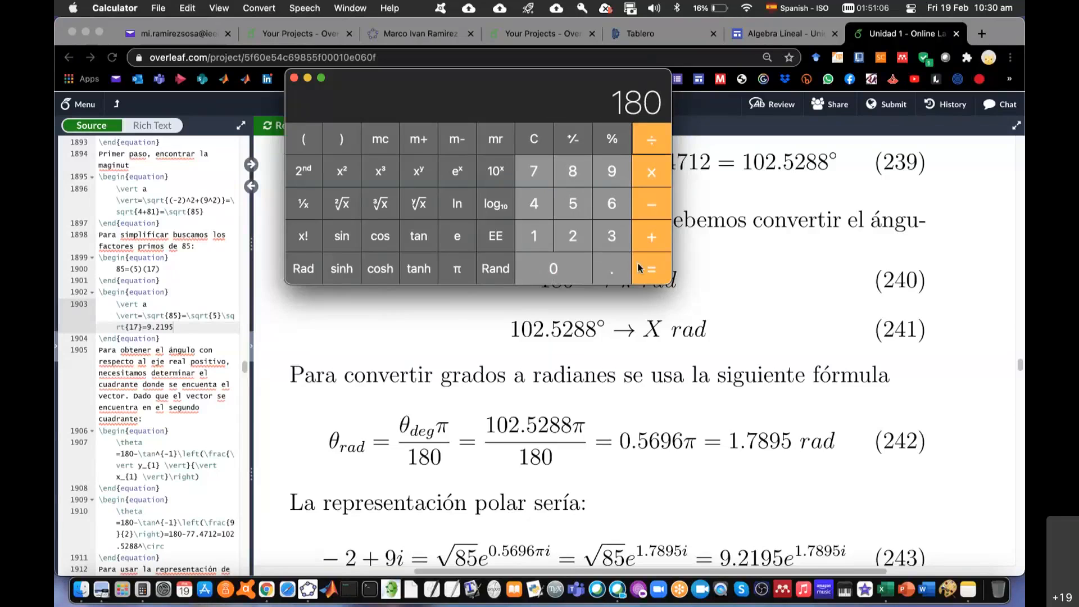
click(651, 269)
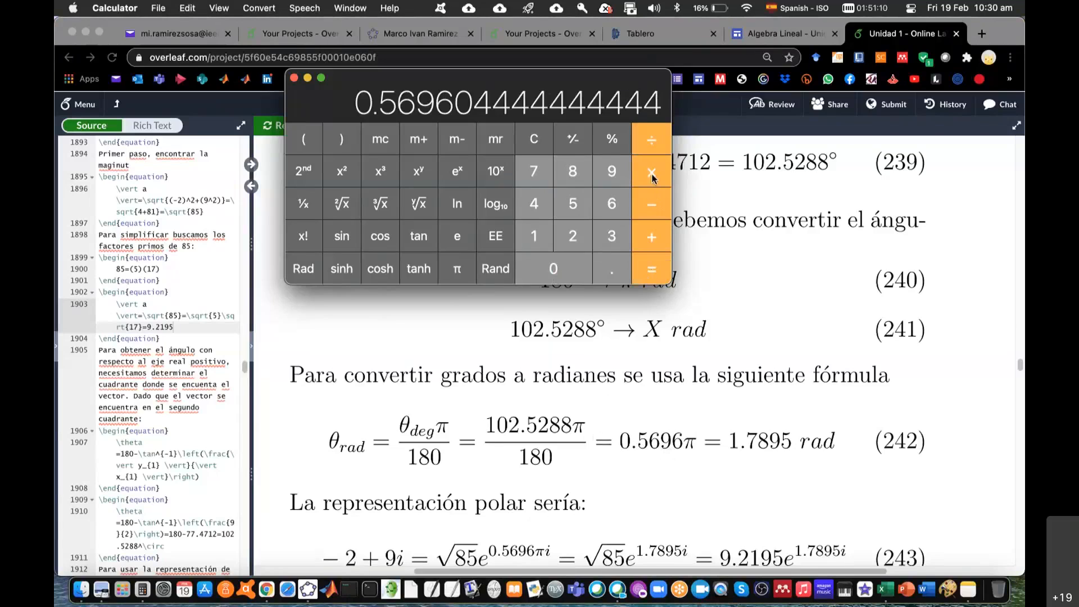
Step: Multiply the quotient by π to express the angle in radians, and close the calculator
click(458, 270)
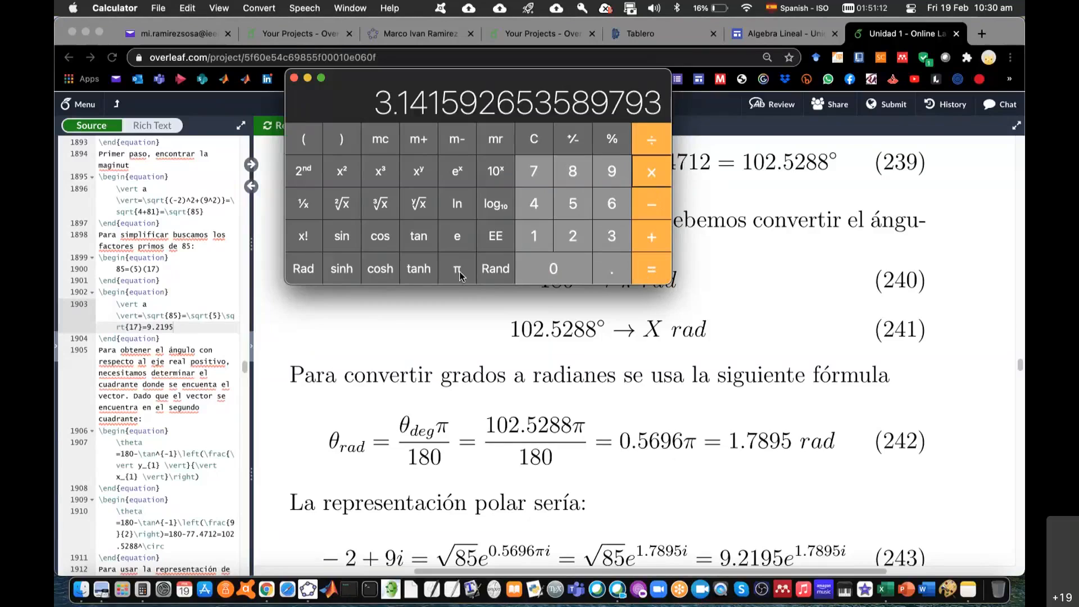
click(652, 272)
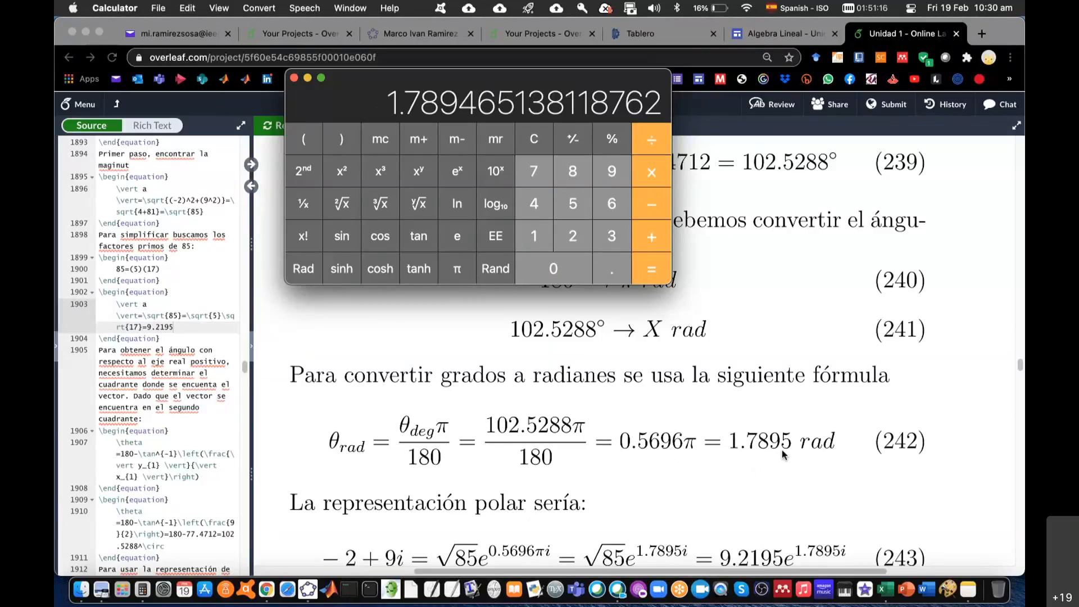
click(293, 78)
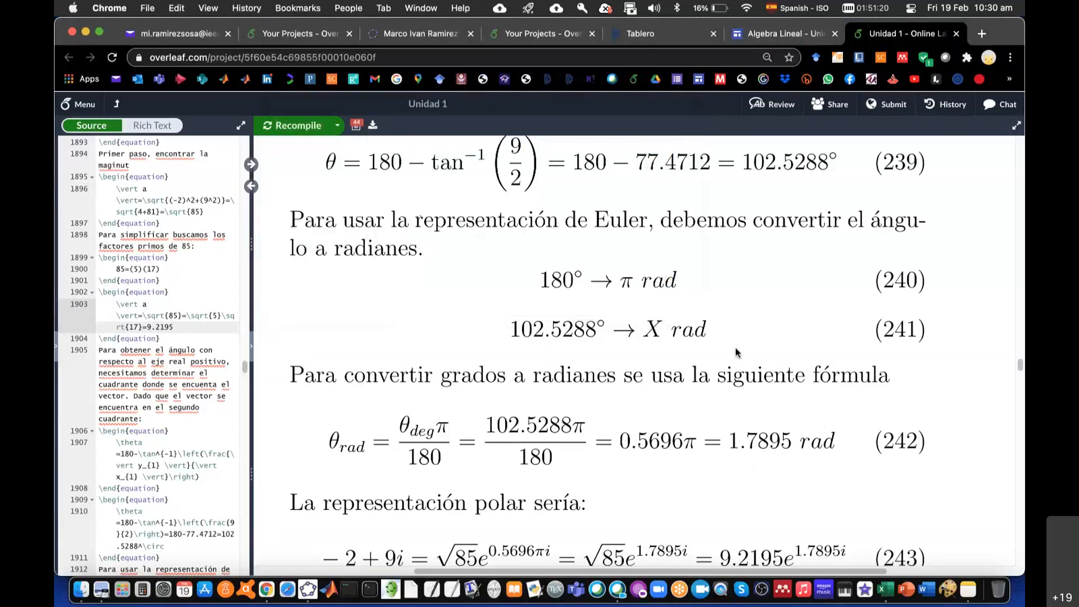
Step: Review the final polar representation of −2 + 9i against the preceding angle equations, and switch to the triangle in GeoGebra
scroll(736, 352, down, 3)
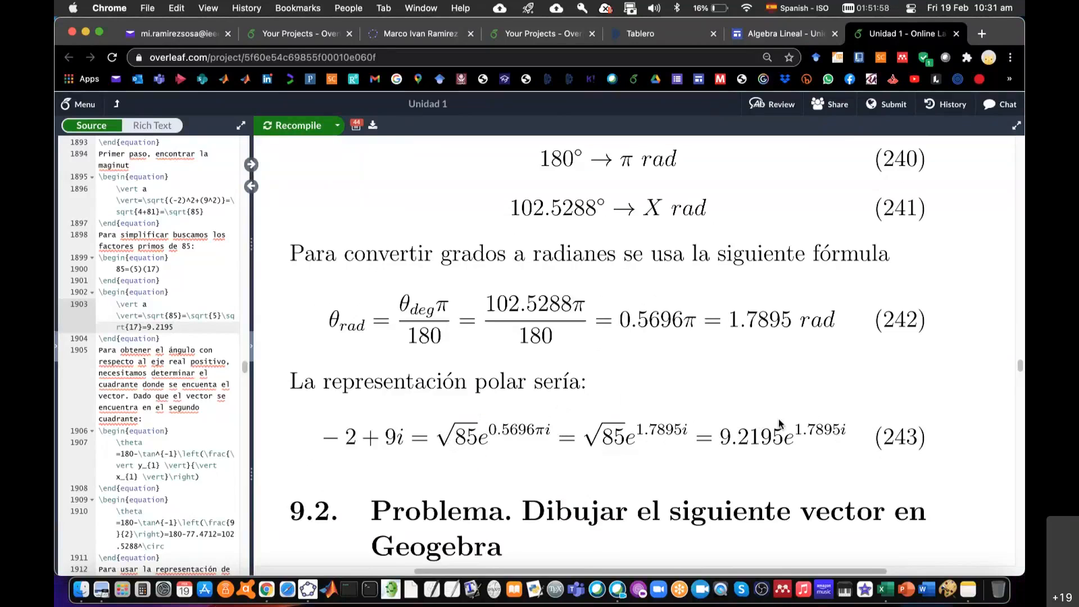
scroll(779, 423, up, 8)
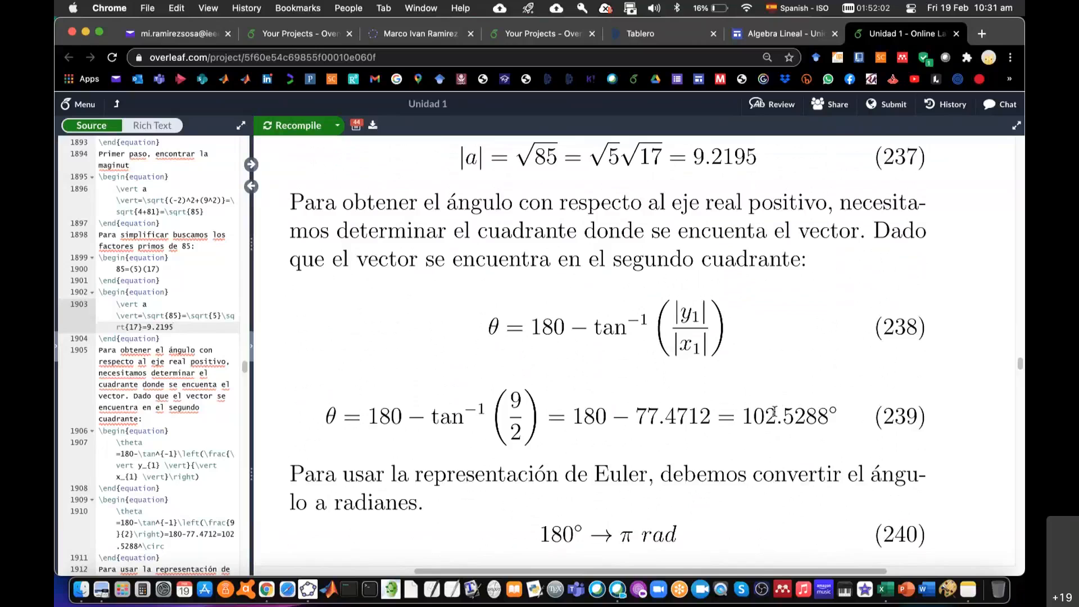
scroll(778, 466, down, 8)
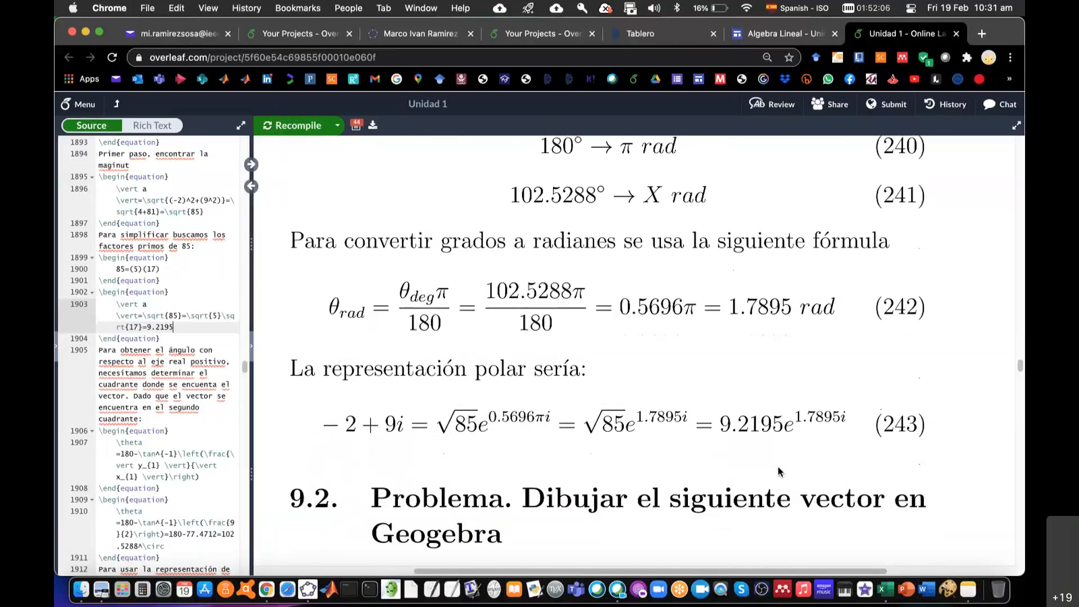
scroll(779, 472, up, 2)
click(307, 590)
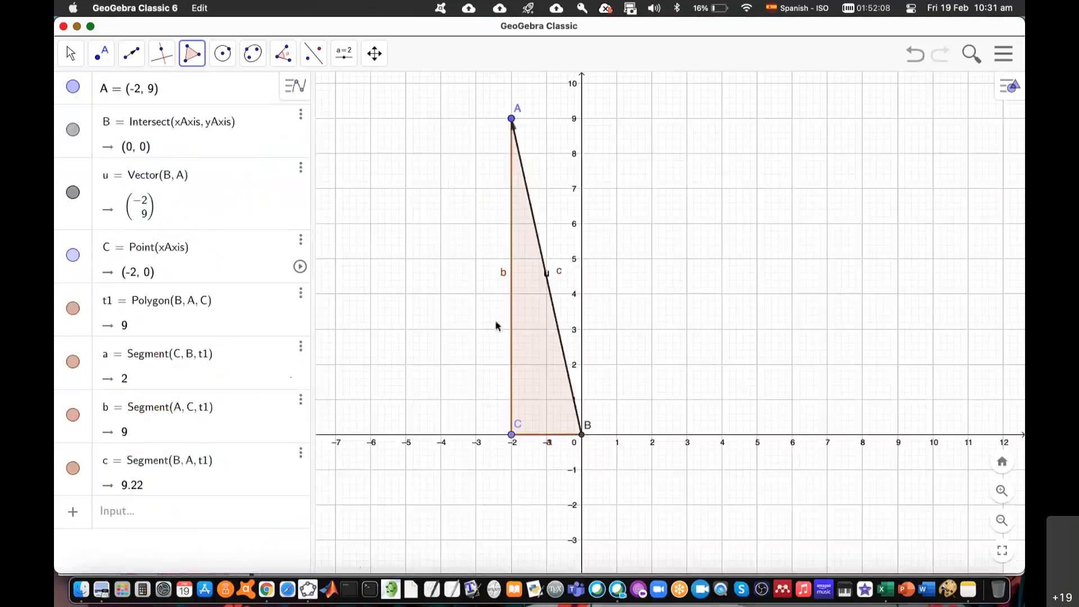
Step: Try measuring the triangle's angle with A as the vertex, from B to C, and delete that angle
click(288, 63)
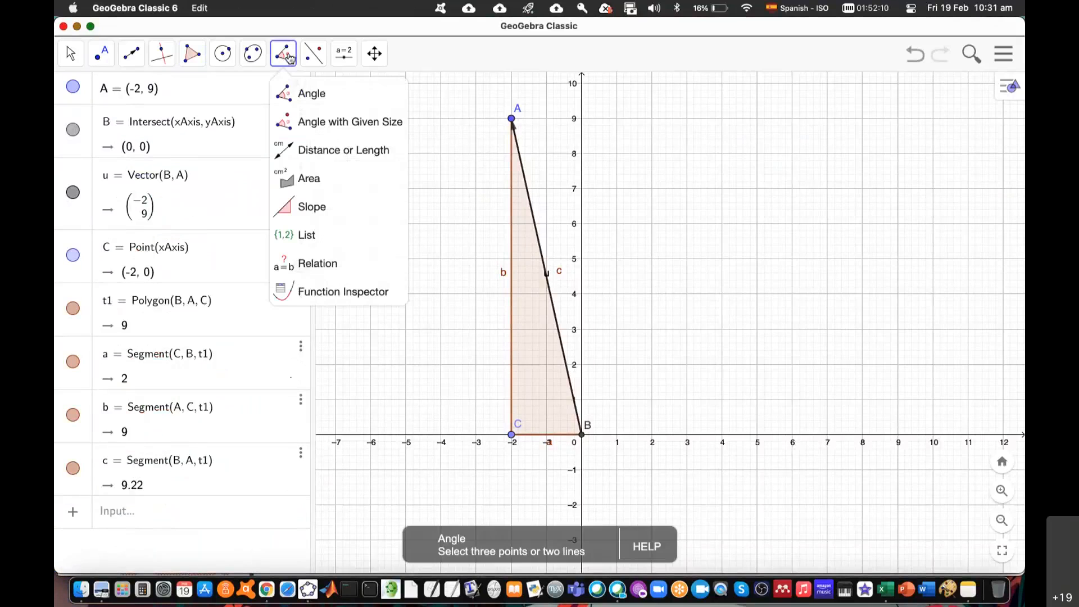
click(318, 97)
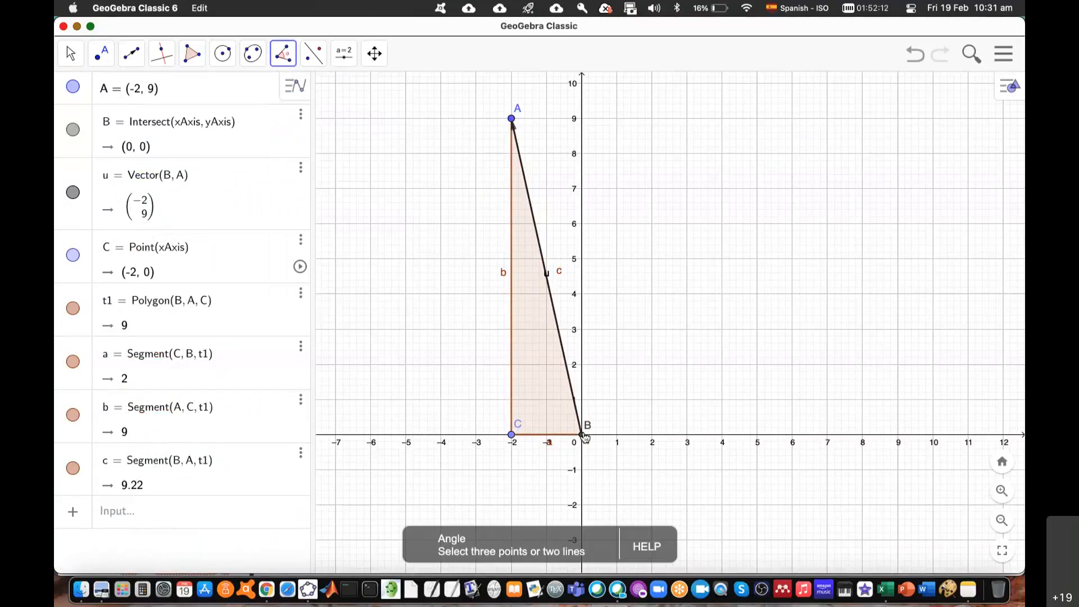
click(511, 119)
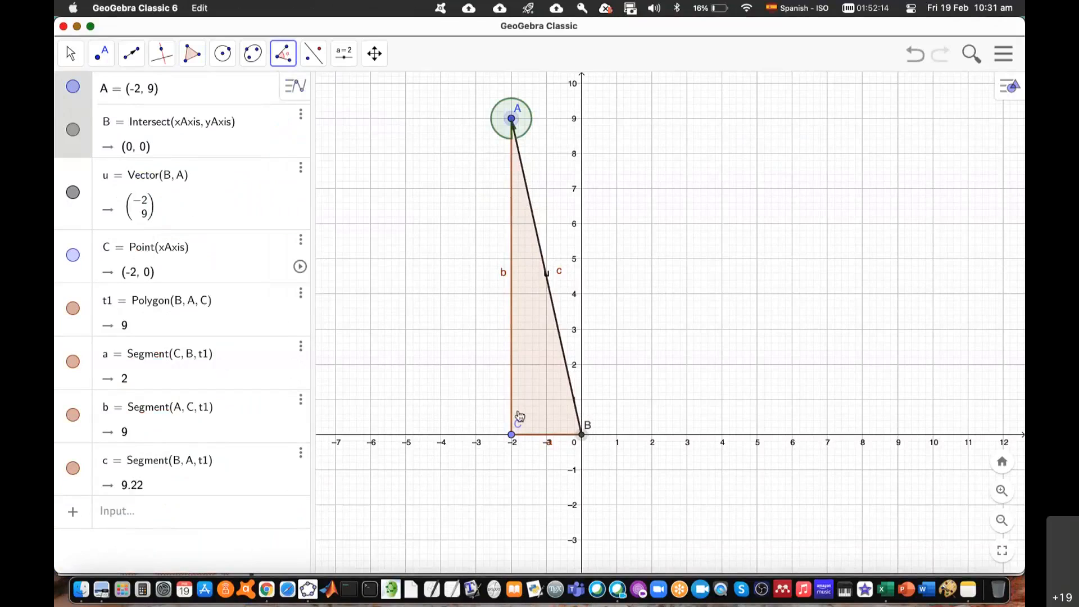
click(513, 436)
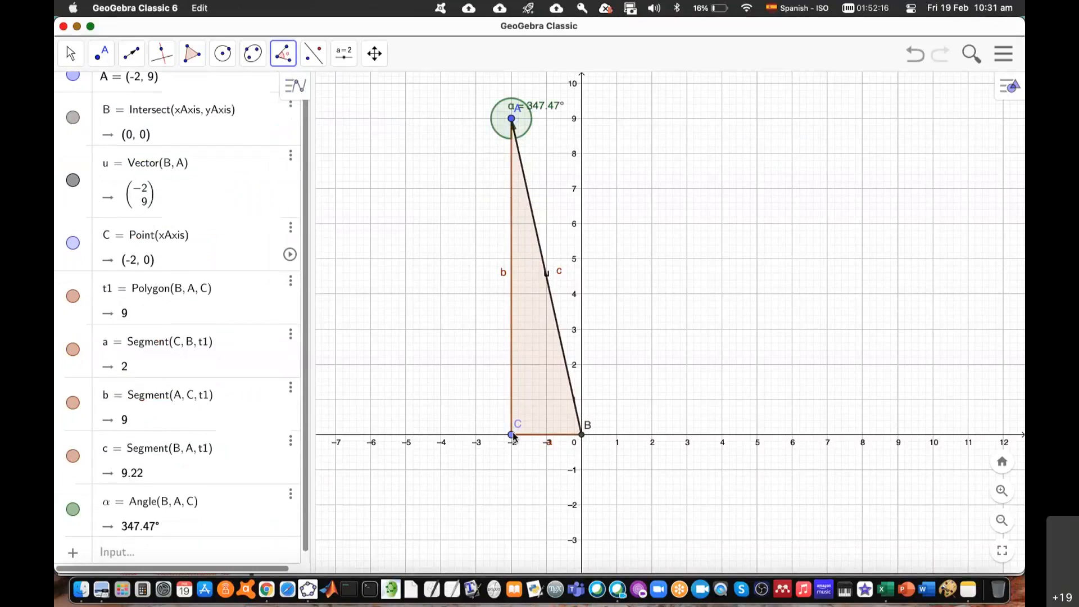
click(73, 54)
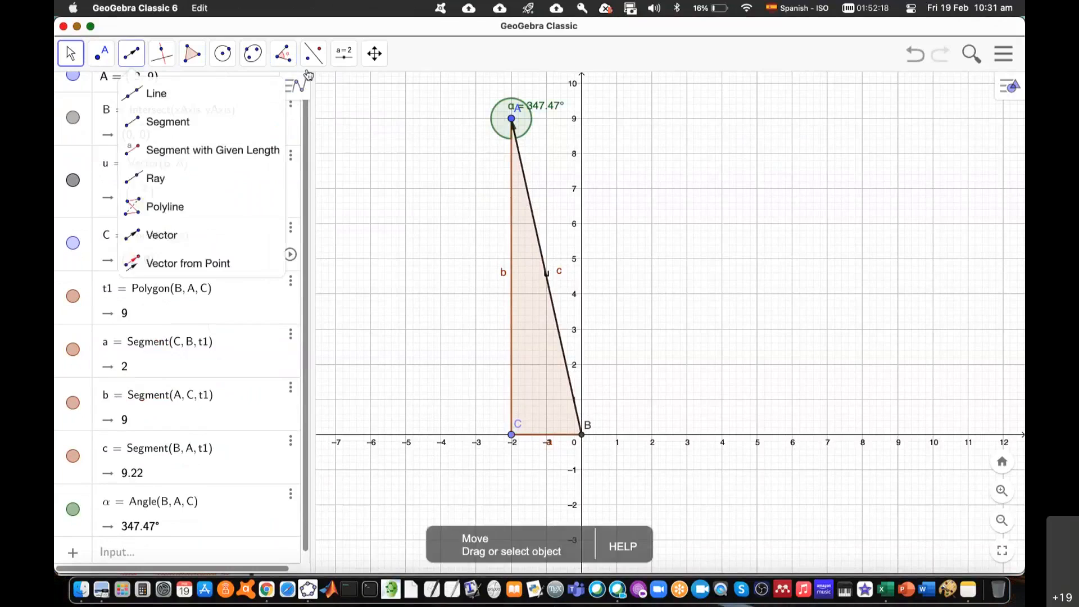
click(505, 108)
key(Delete)
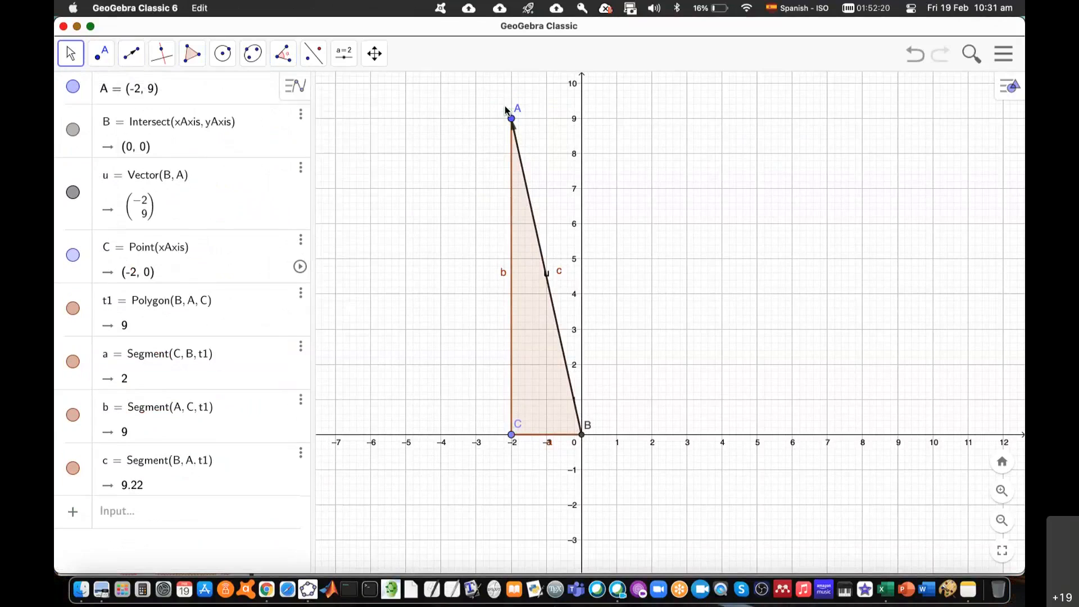
Step: Measure the angle from A to C with vertex B, and move its label inside the triangle
click(282, 54)
click(295, 94)
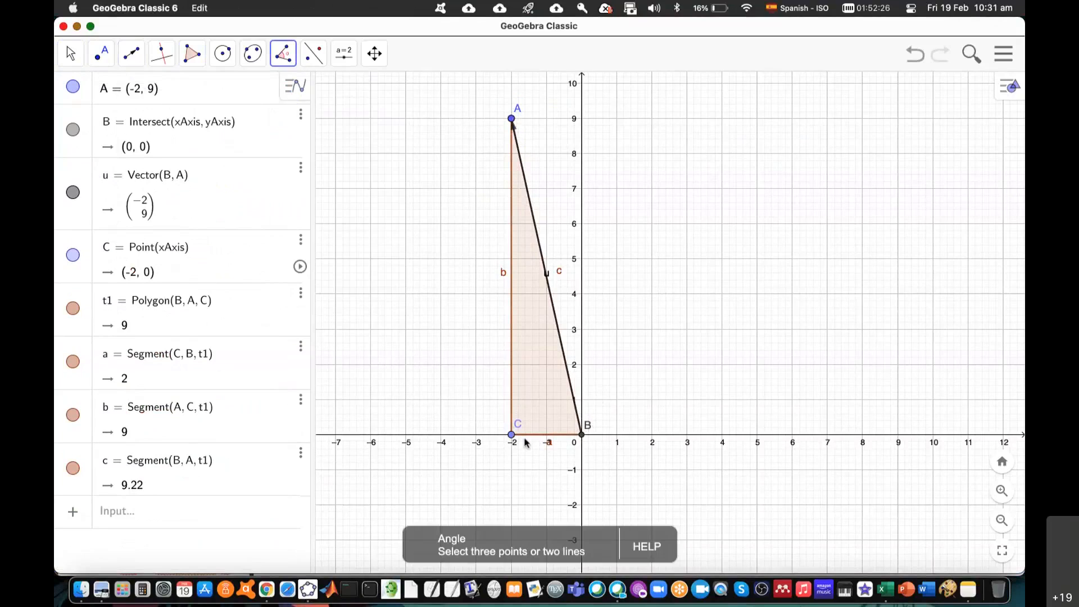
click(512, 118)
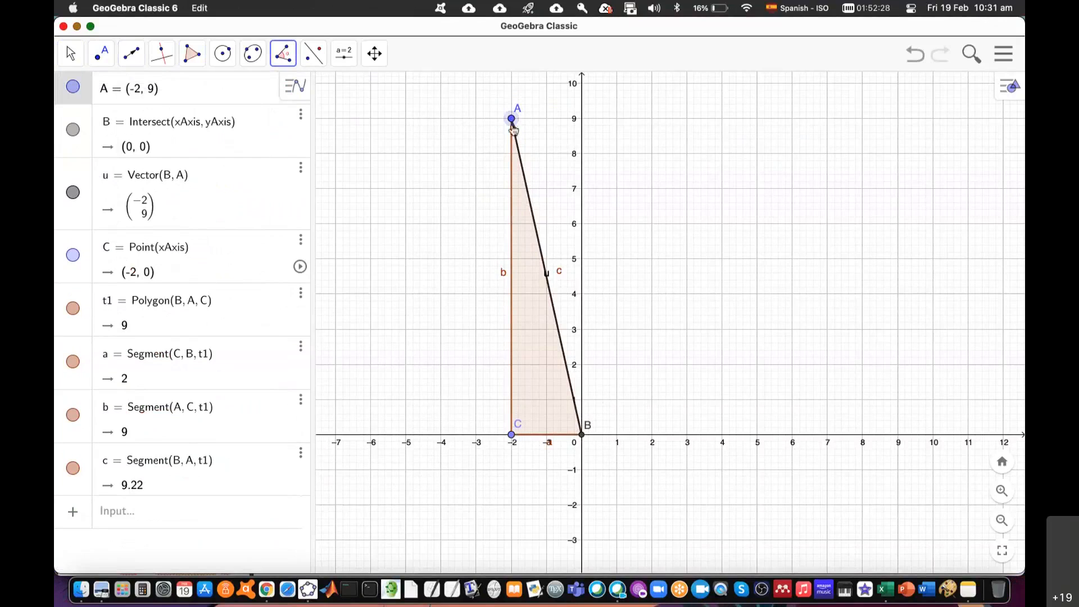
click(582, 434)
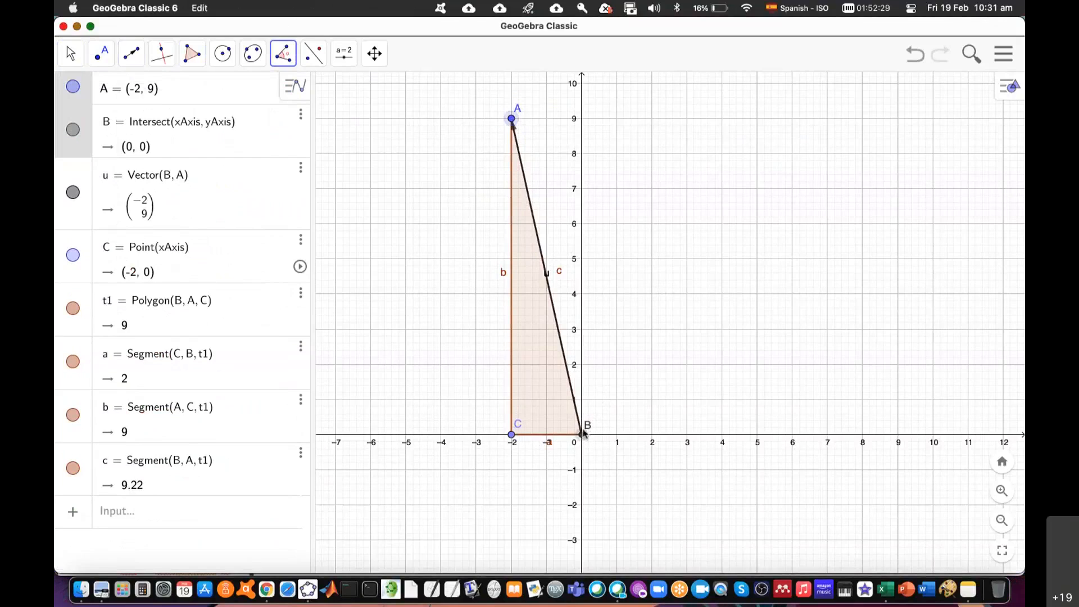
click(511, 436)
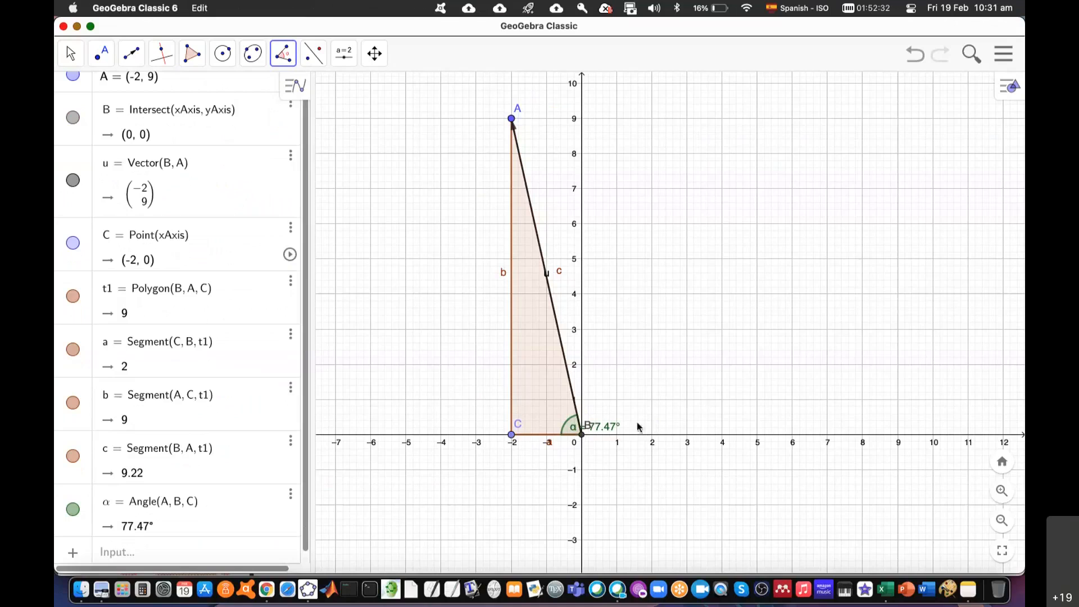
key(Escape)
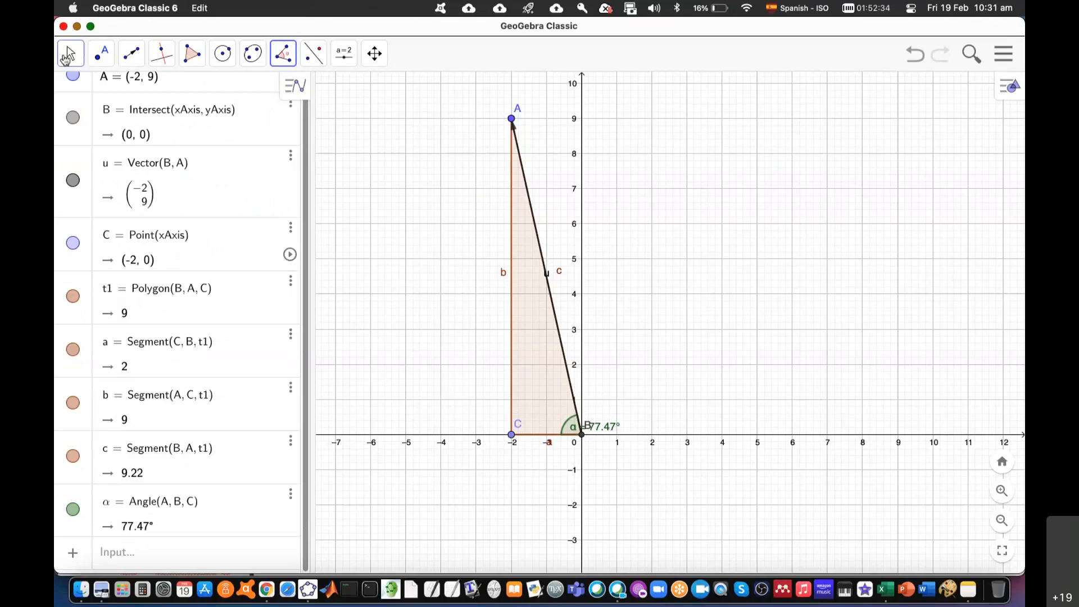
drag(602, 427, 553, 409)
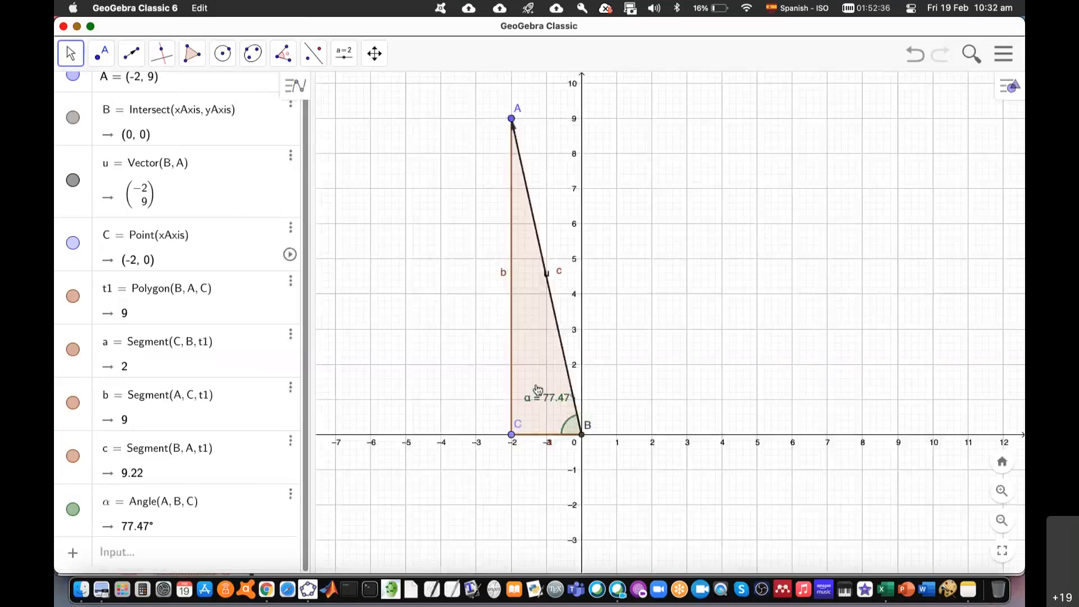
Step: Try measuring the angle from C to A with vertex B, move its label aside, and delete that angle
click(283, 55)
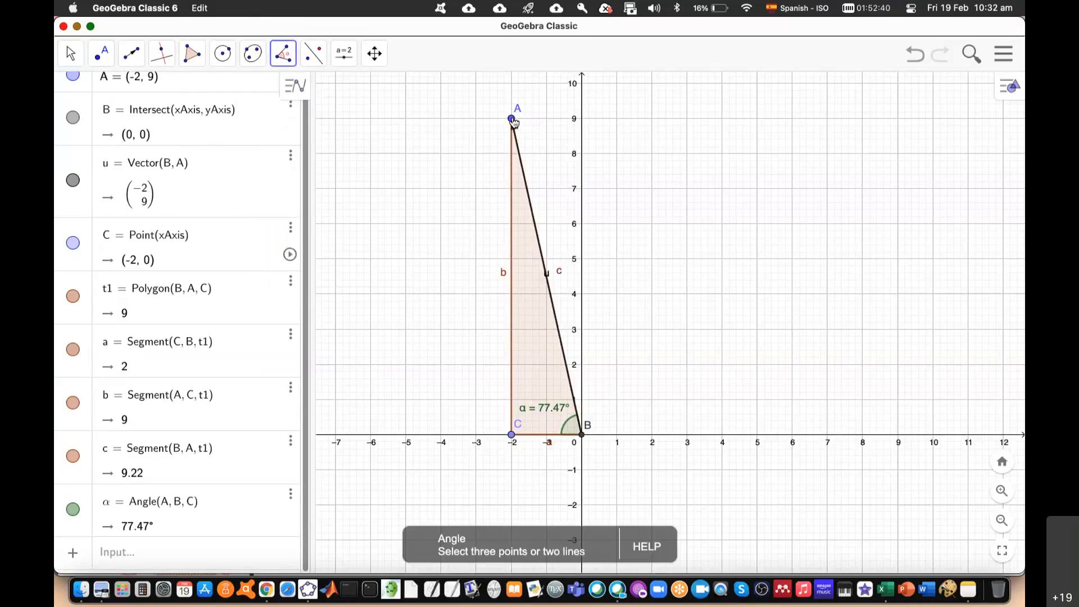
click(512, 435)
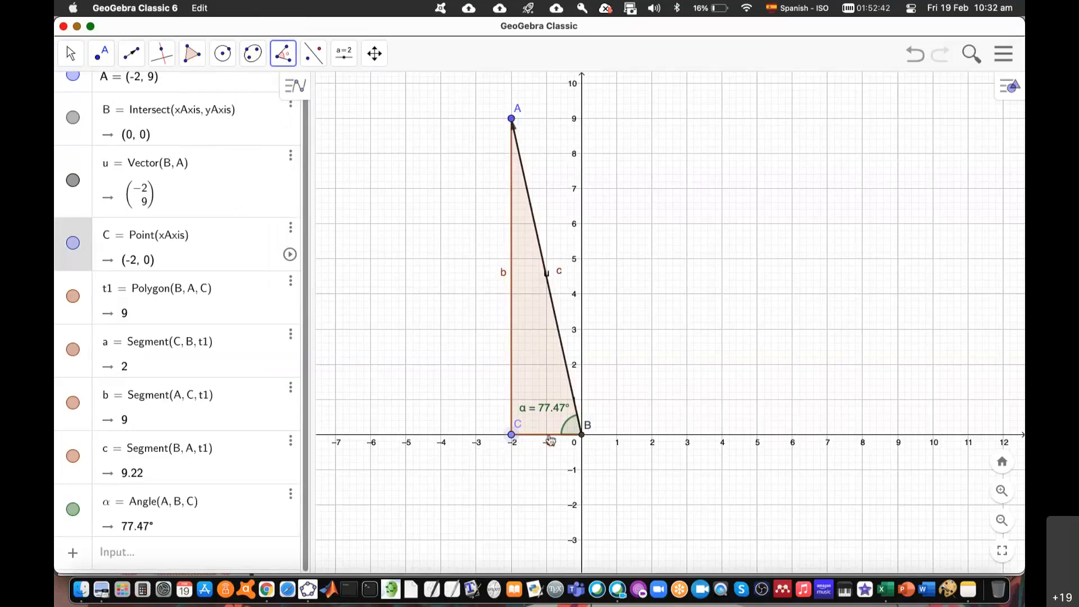
click(582, 435)
click(512, 120)
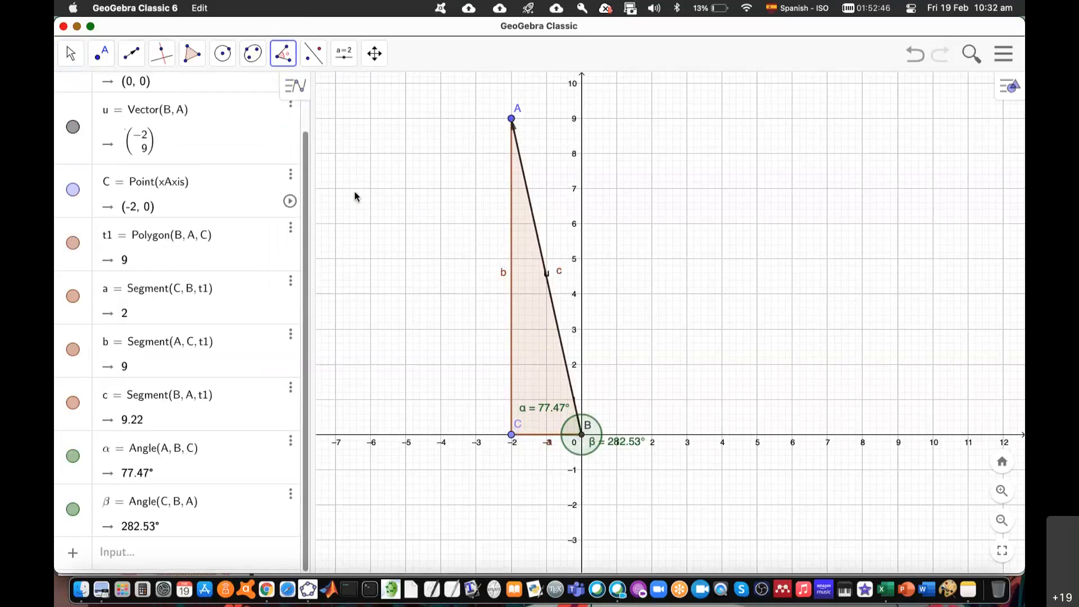
click(71, 53)
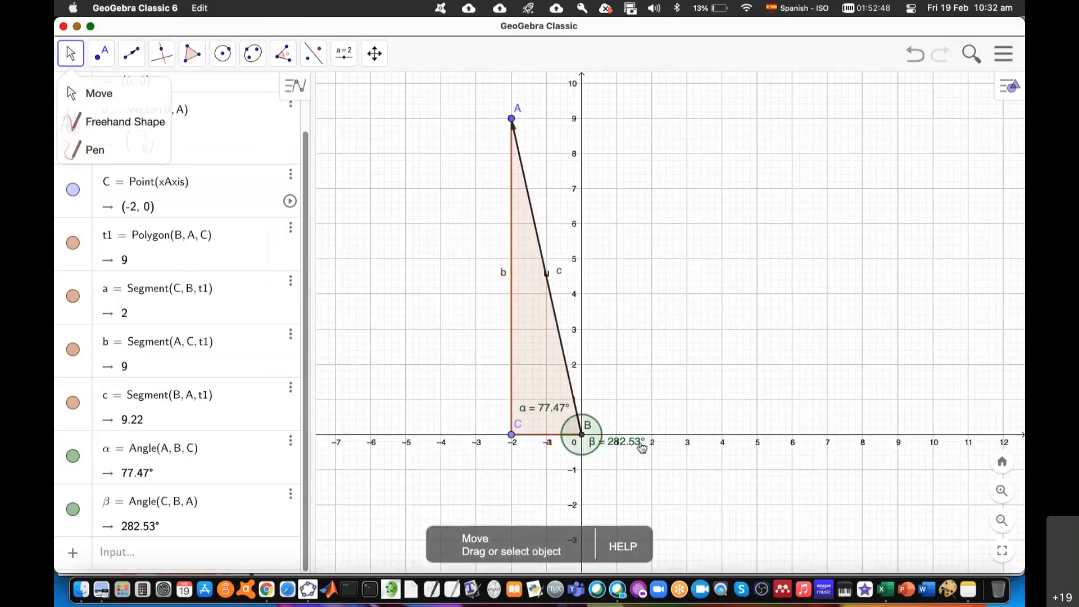
drag(631, 444, 663, 470)
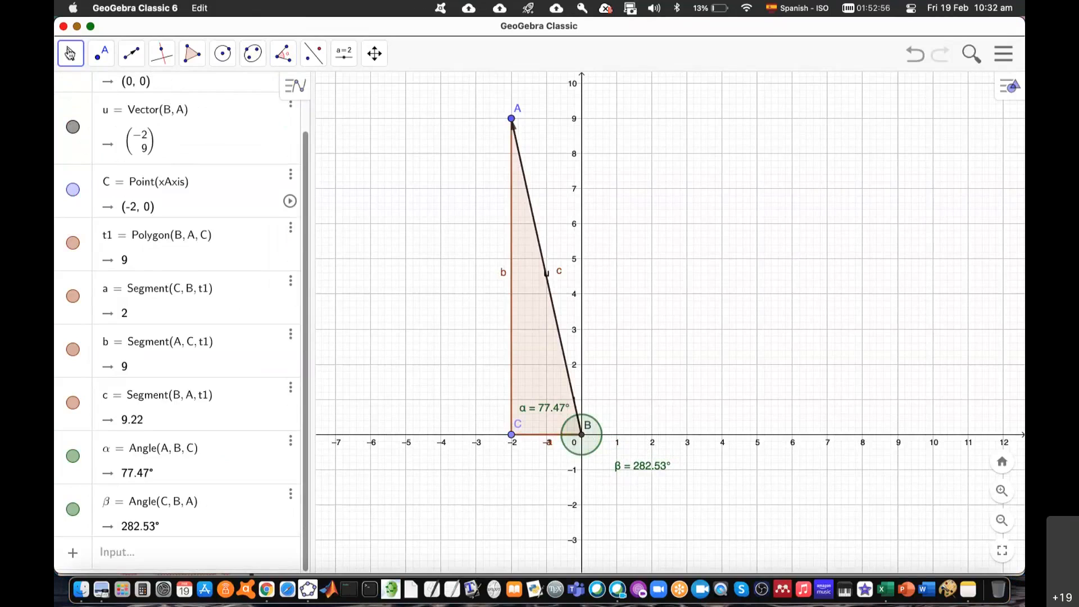
click(657, 471)
key(Delete)
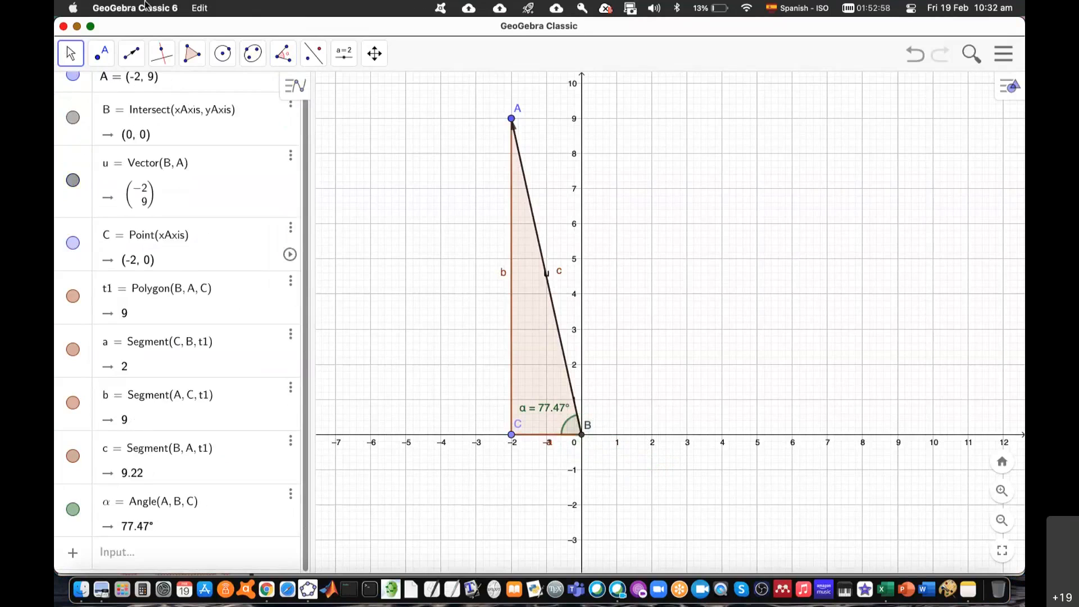
Step: Place a point D on the positive x-axis at about (6.41, 0.01)
click(101, 54)
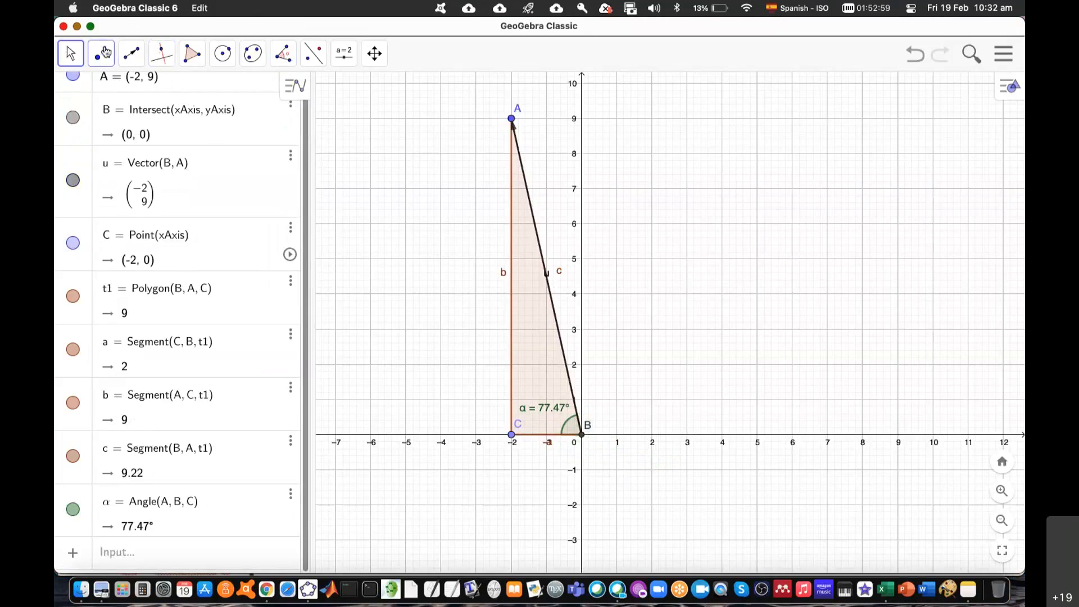
click(805, 432)
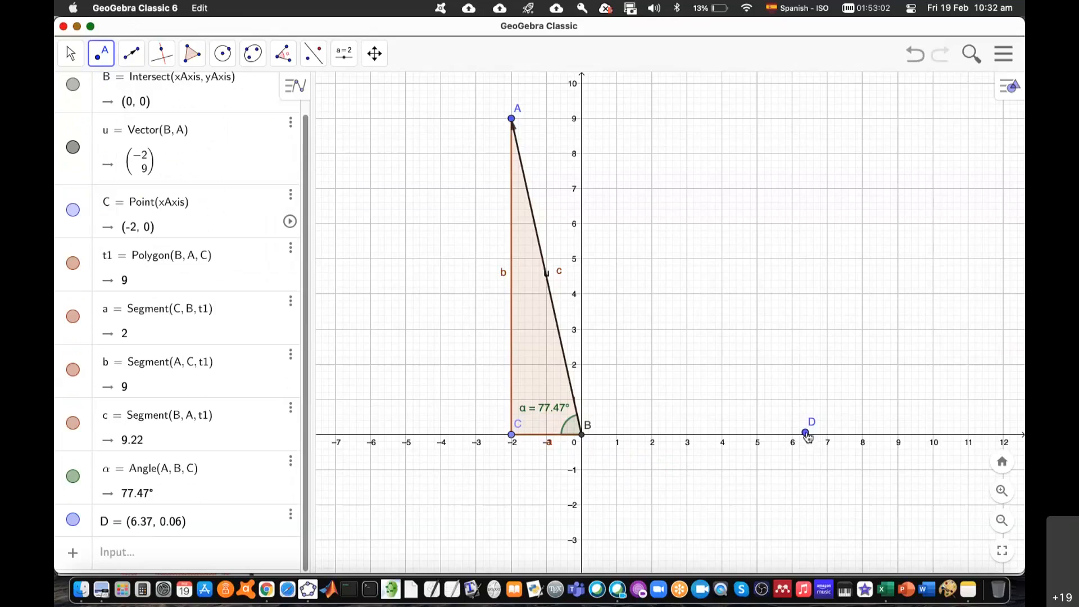
drag(806, 432, 807, 434)
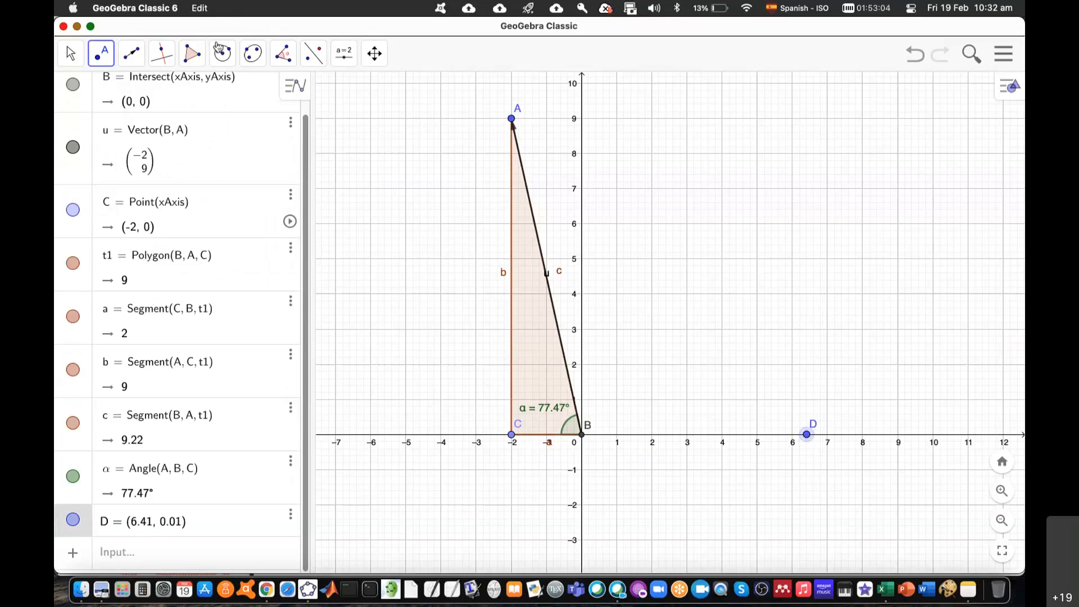
Step: Measure the angle from D to A with vertex B, and move its label above the positive x-axis
click(283, 54)
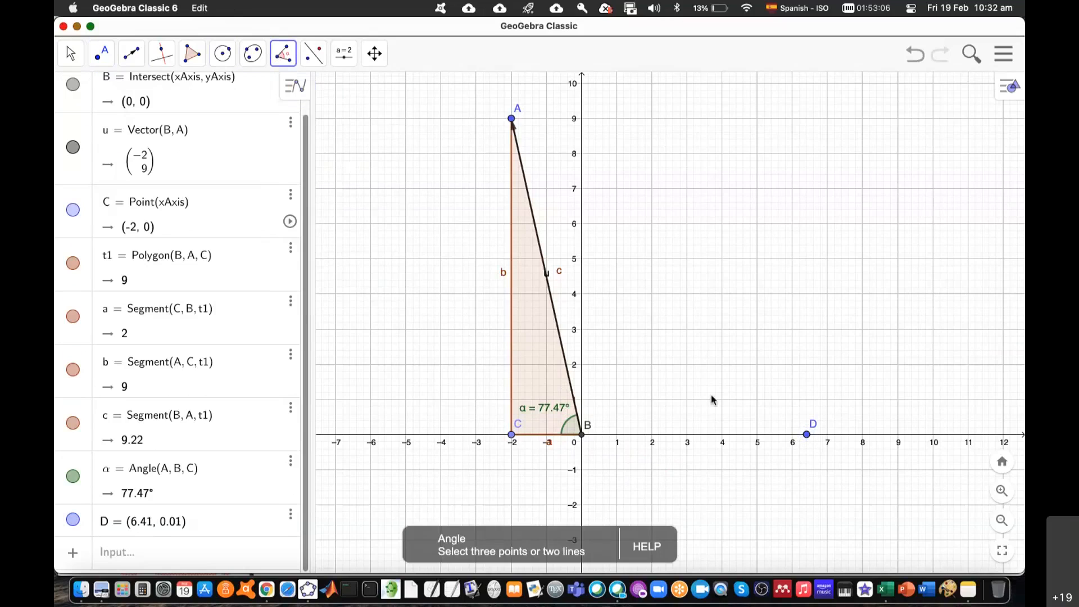
click(807, 435)
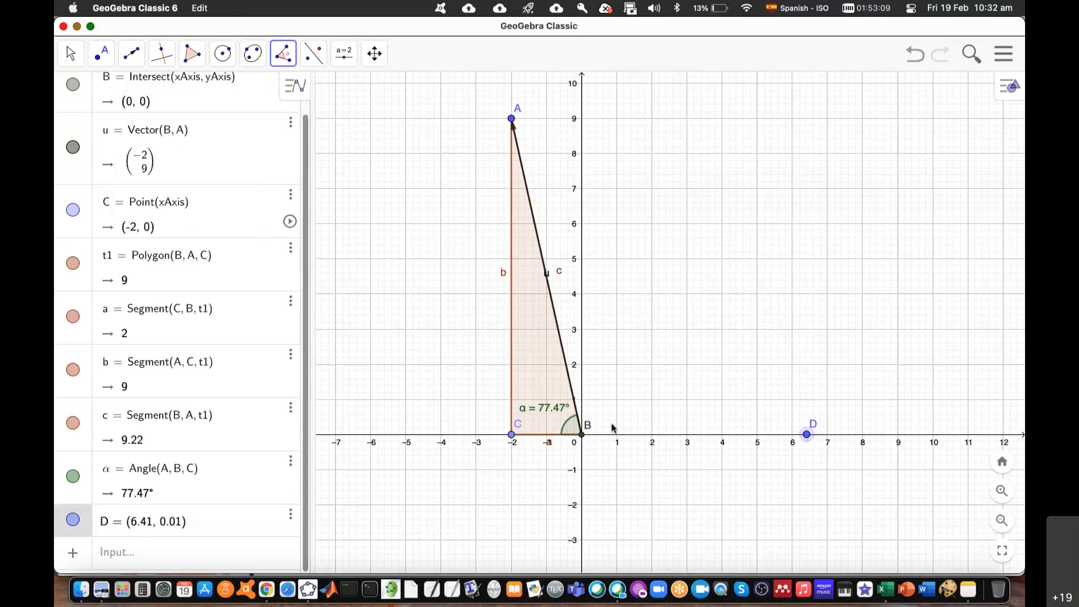
click(582, 435)
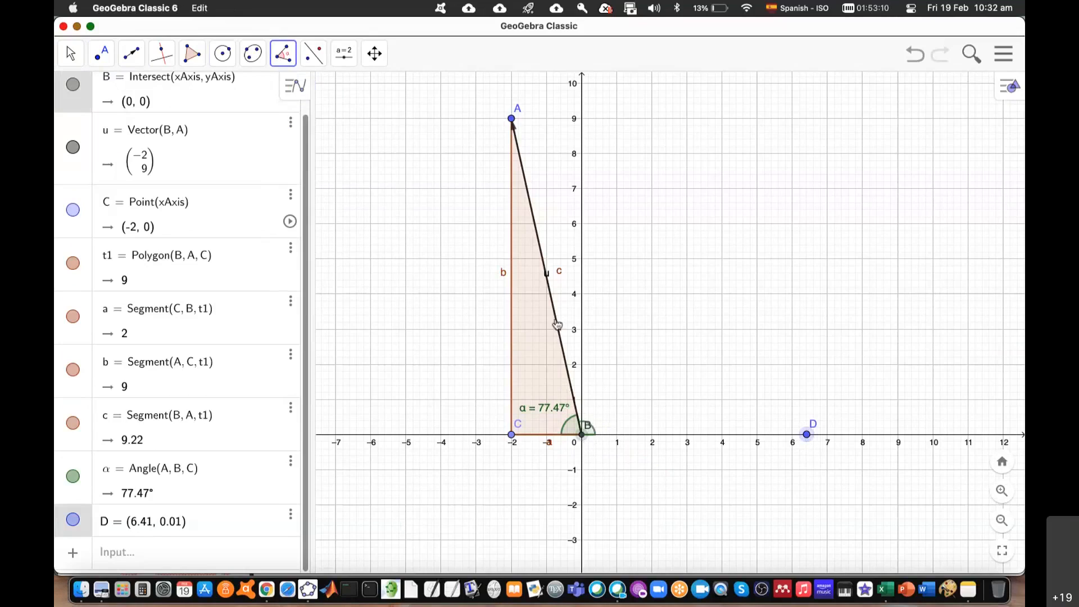
click(511, 120)
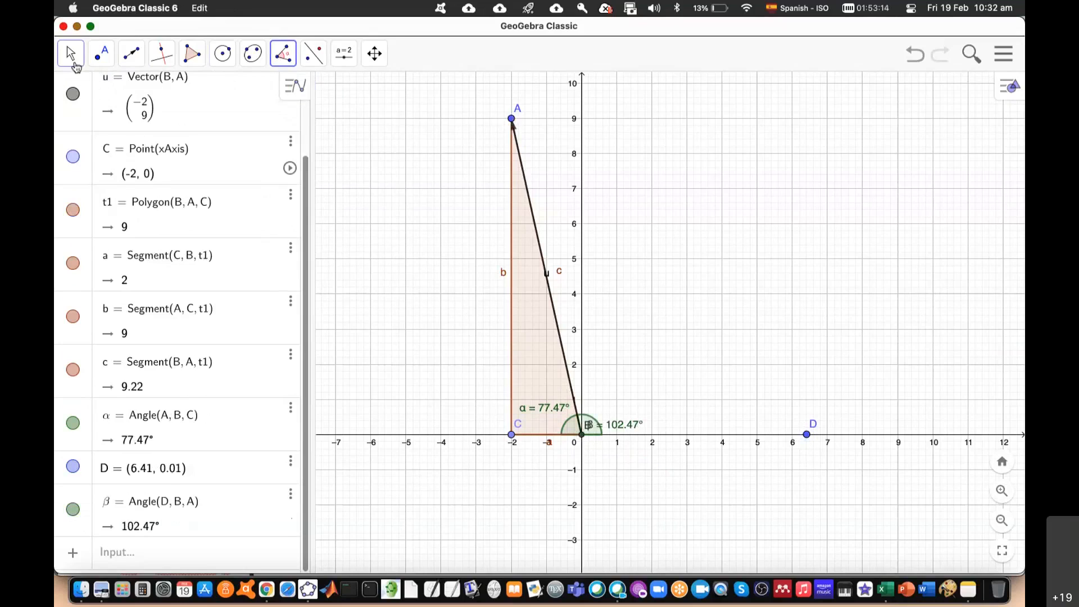
click(75, 65)
drag(633, 419, 655, 378)
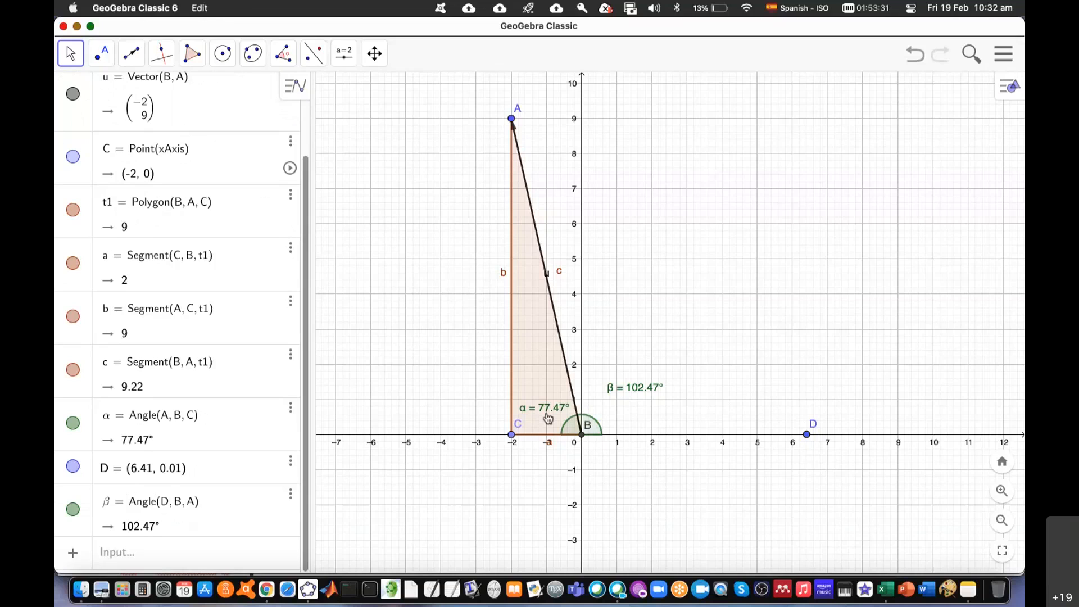
Step: Check the angle and radian conversion equations in the Overleaf PDF against the measured angles, and return to the GeoGebra triangle
key(super+Tab)
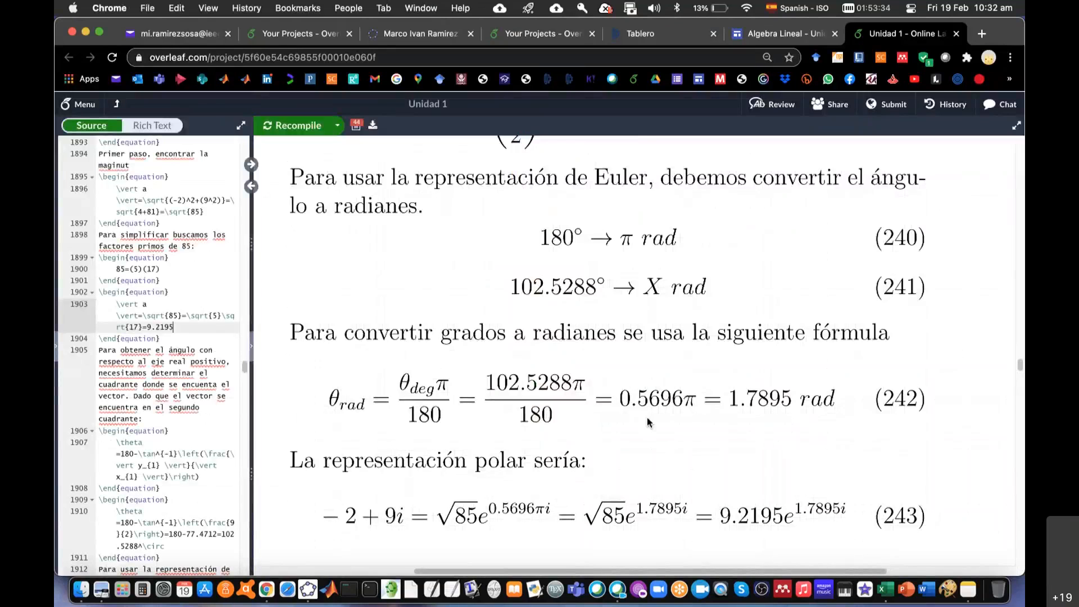
scroll(709, 420, up, 2)
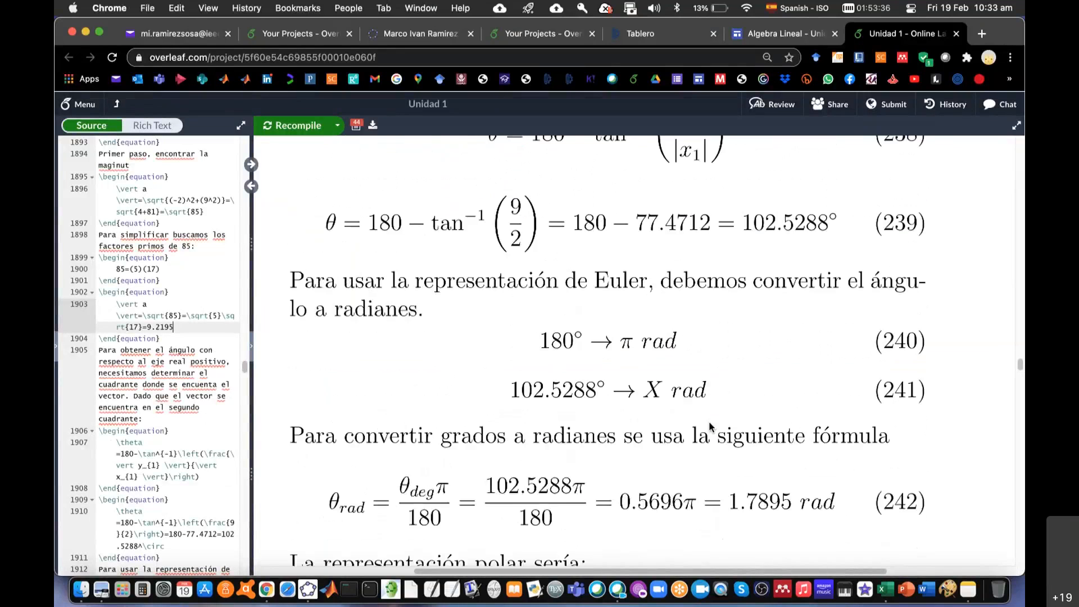
scroll(710, 420, up, 4)
scroll(709, 421, up, 1)
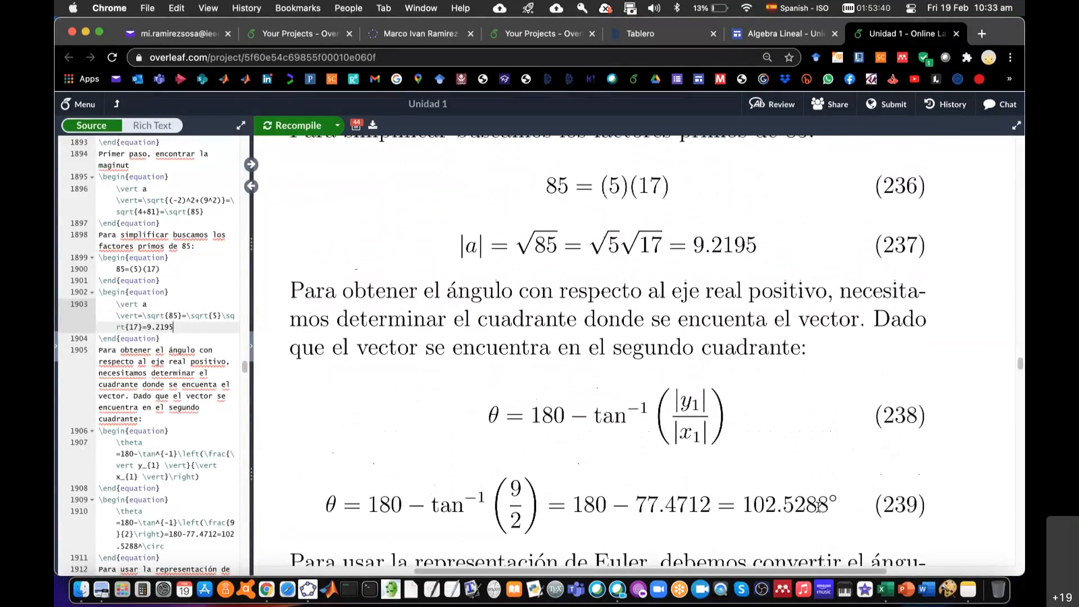
key(super+Tab)
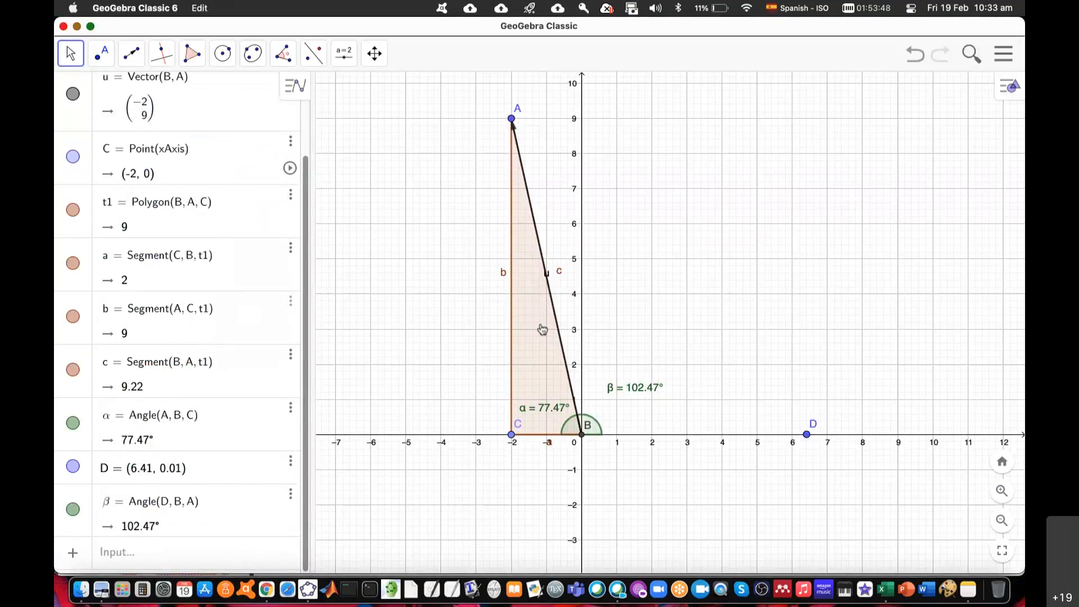
Step: In Excel's Sheet1, enter the label a in A2 and the complex number as ="-2+9i" in B2
click(887, 590)
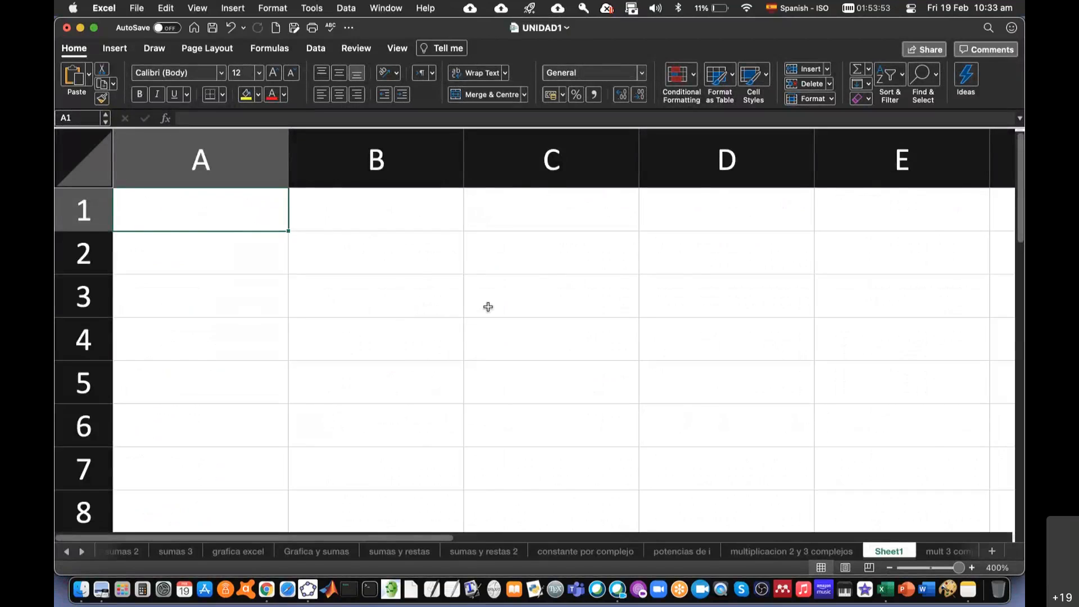
key(super+Tab)
scroll(166, 210, up, 5)
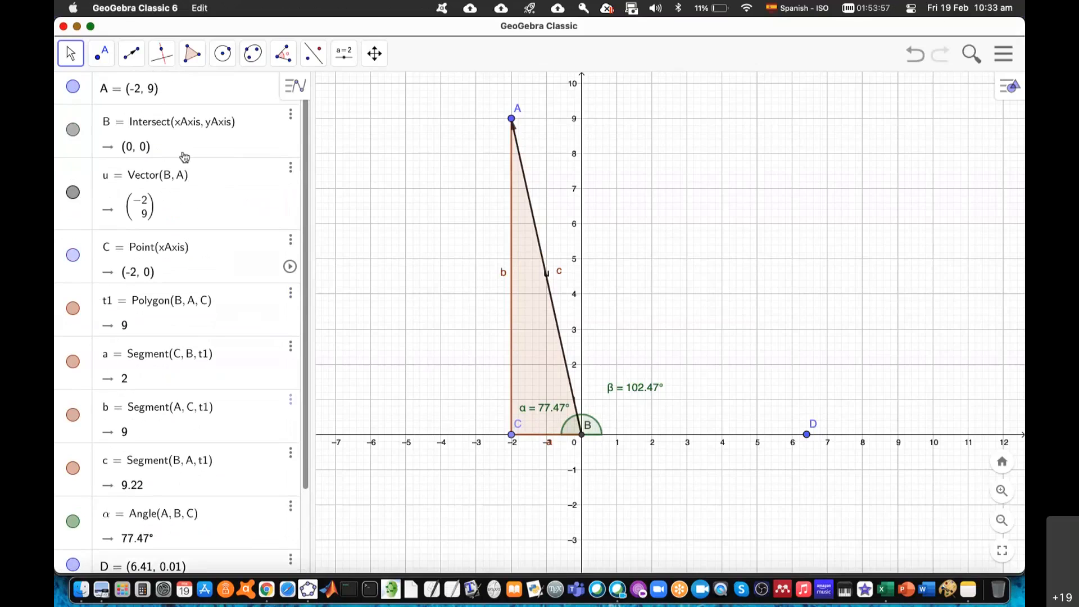
key(super+Tab)
key(Down)
text(a)
key(Tab)
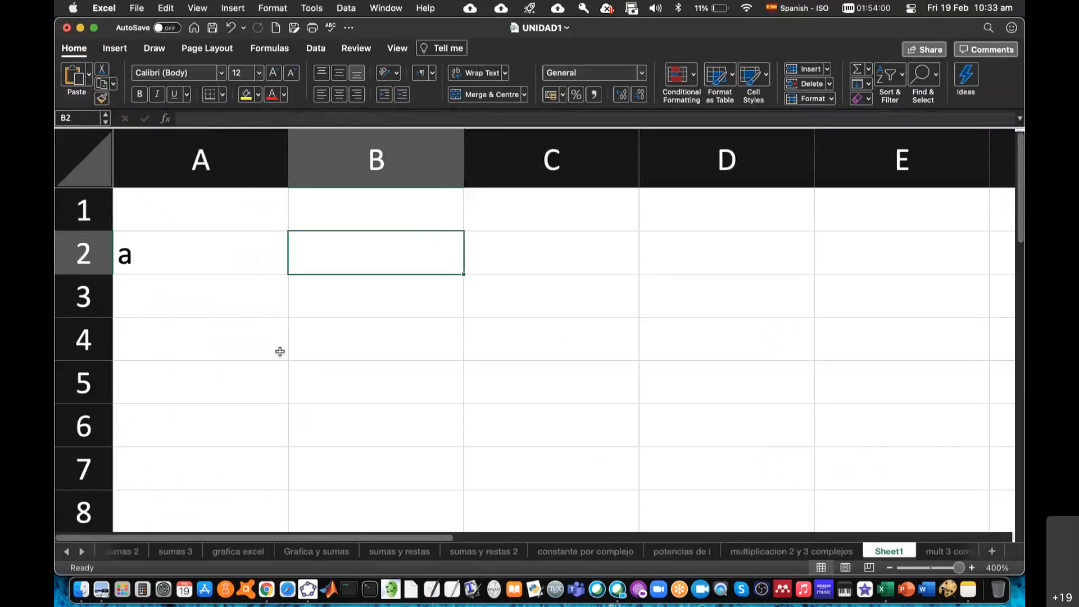
text(=")
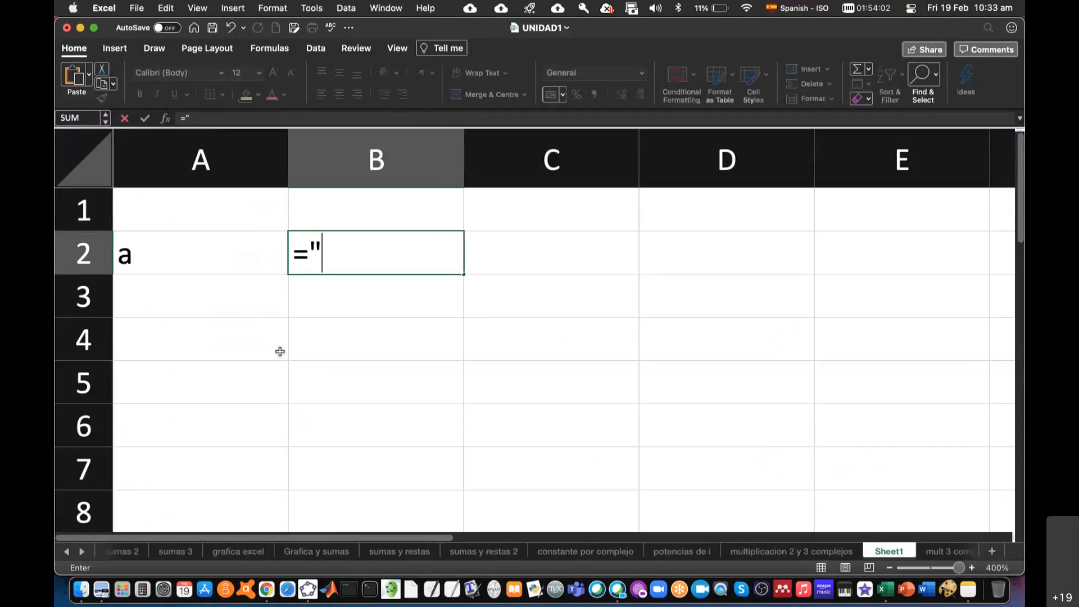
text(-2+9i)
key(Return)
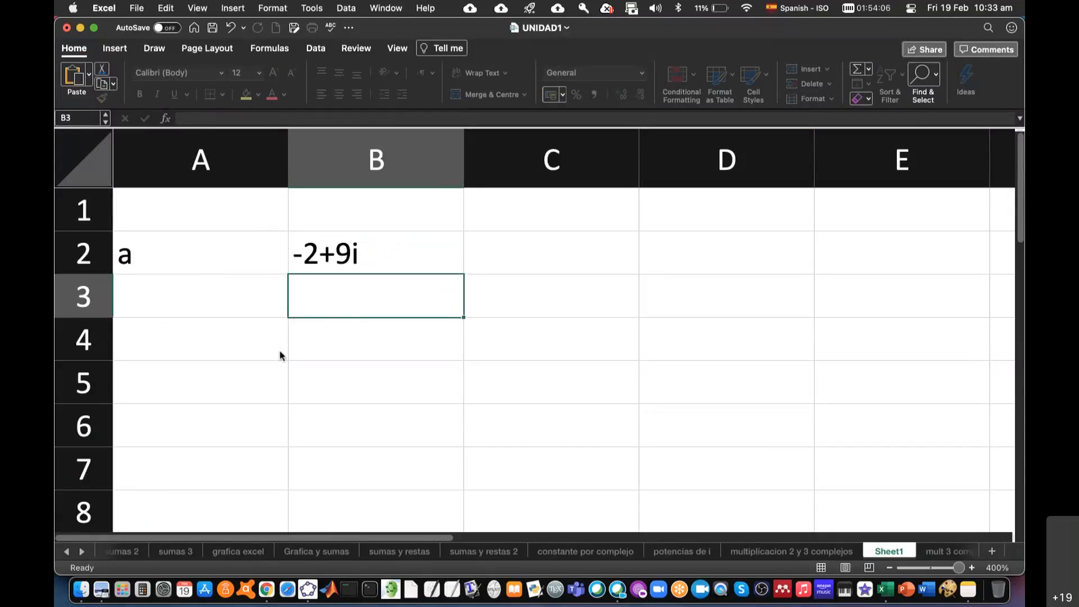
Step: Enter the column headers Re in C1 and Im in D1
click(369, 264)
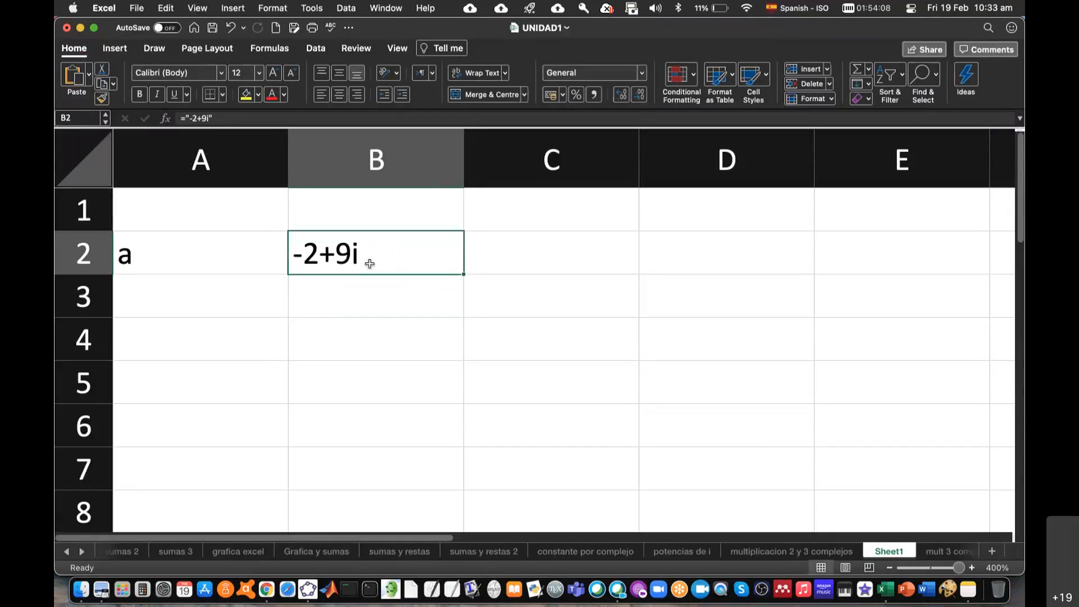
click(517, 209)
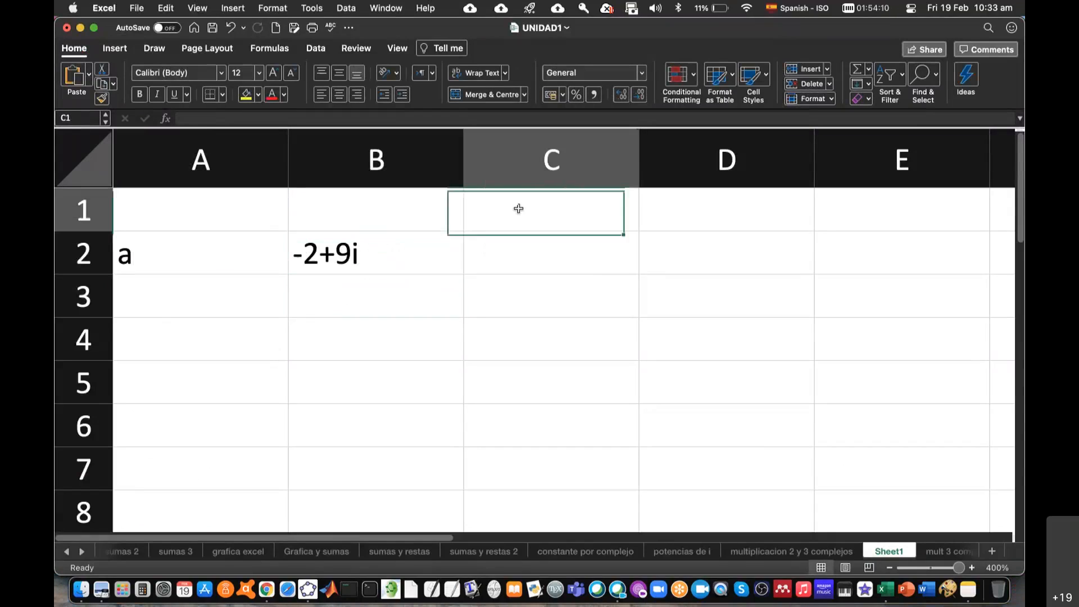
text(Re)
key(Tab)
text(Im)
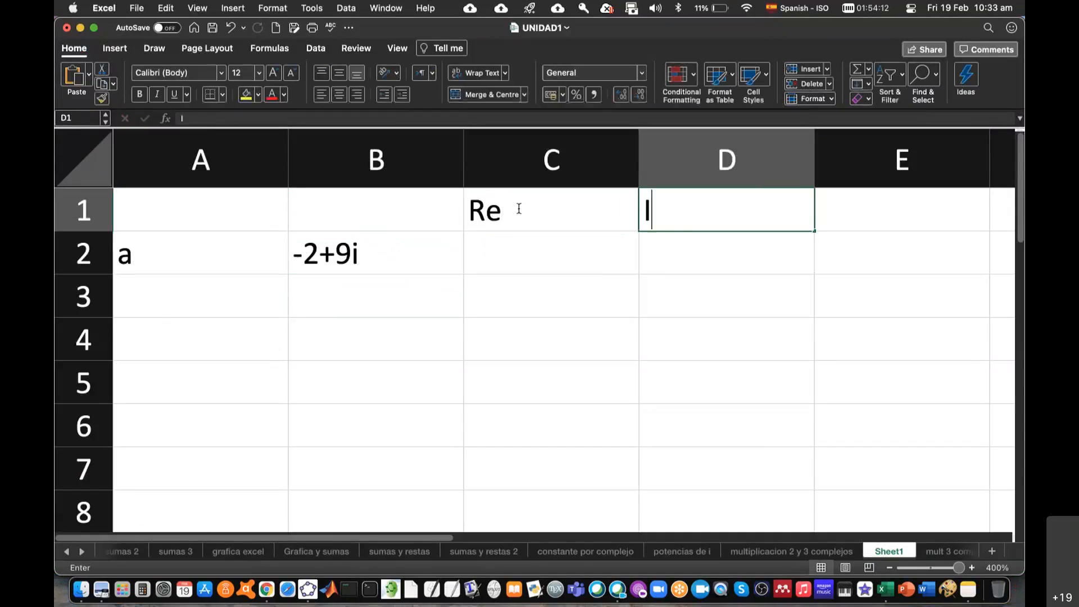
Step: Extract the real part of the complex number in C2 with =IMREAL(B2)
click(493, 256)
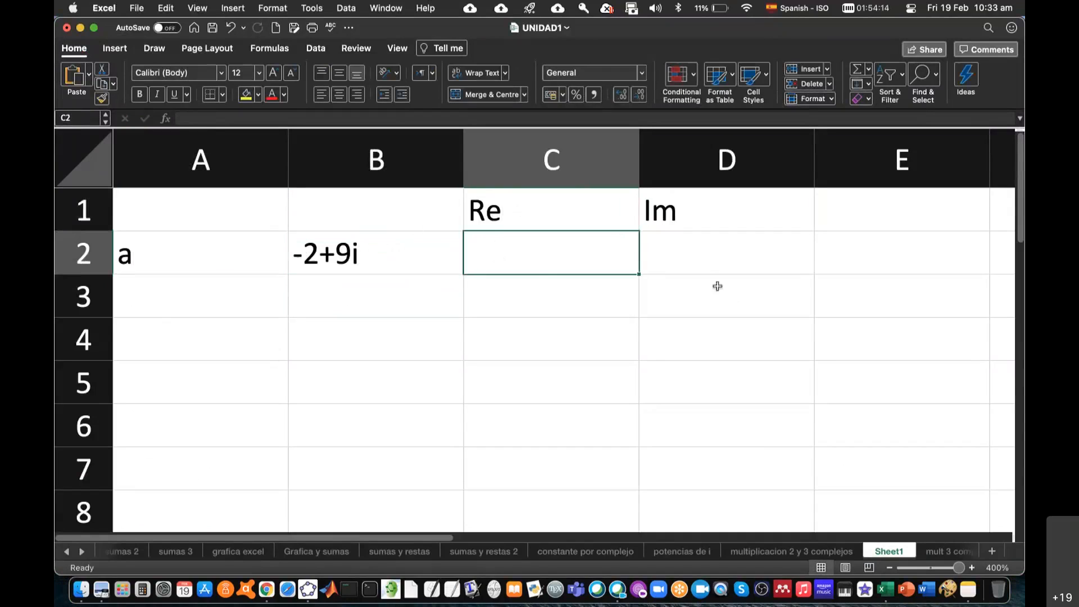
text(=imre)
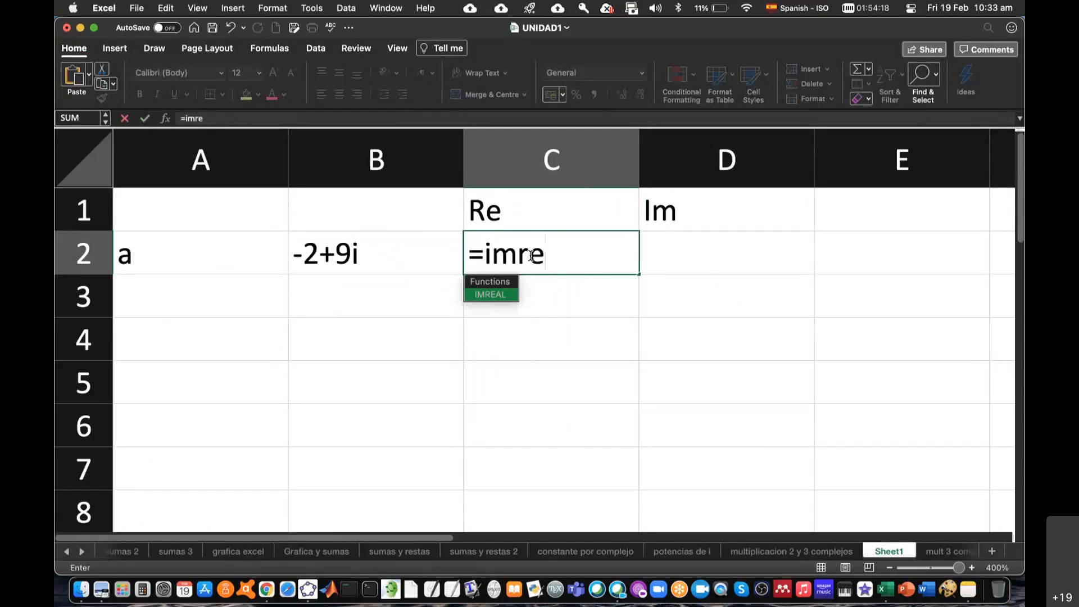
text(l()
click(393, 251)
click(554, 253)
key(BackSpace)
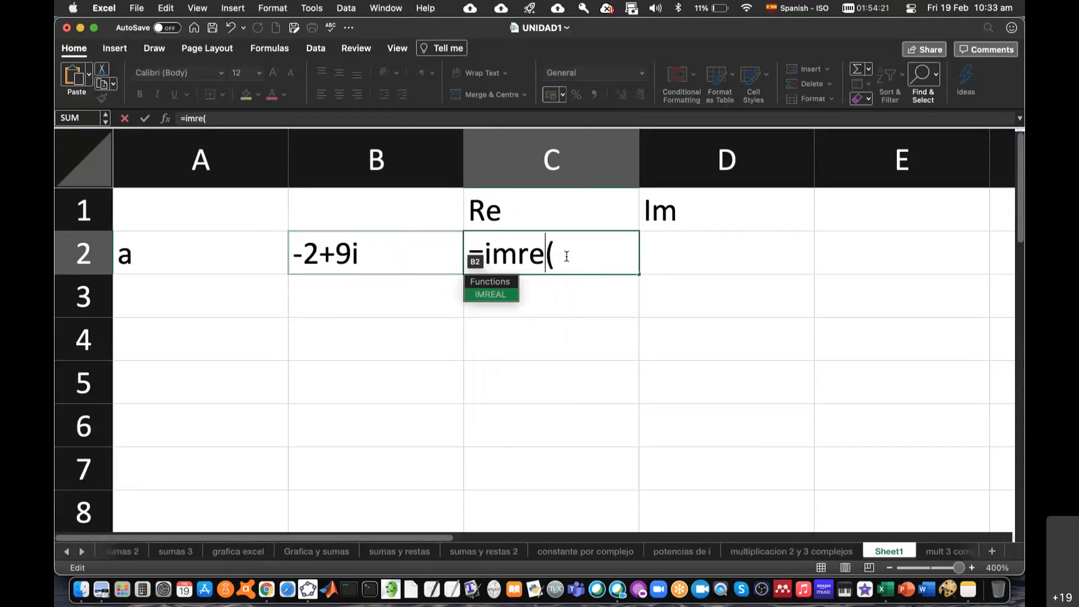
double_click(503, 294)
click(325, 256)
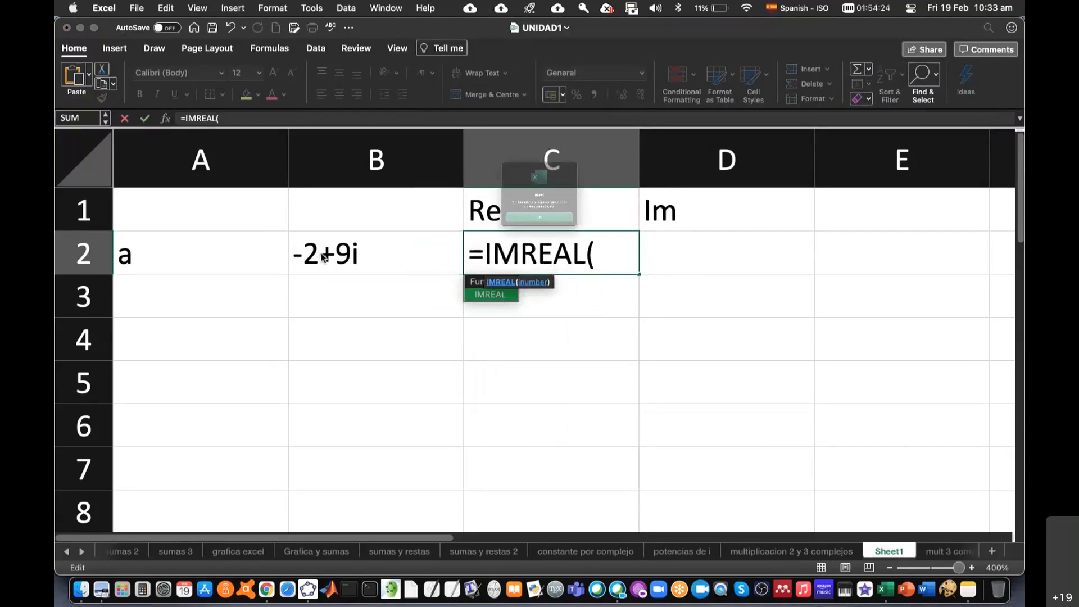
click(487, 245)
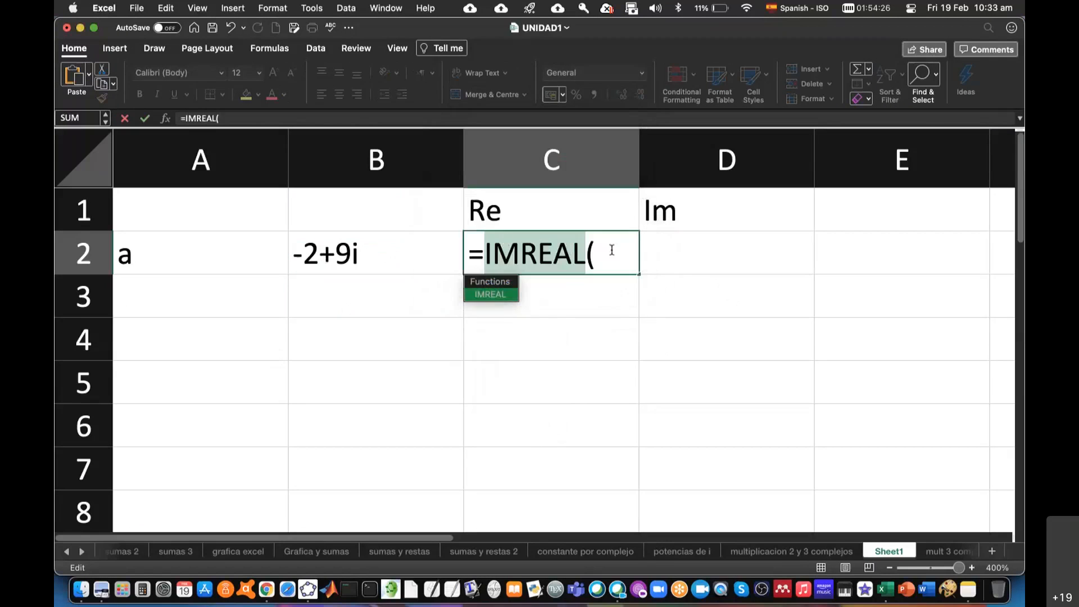
click(328, 258)
text())
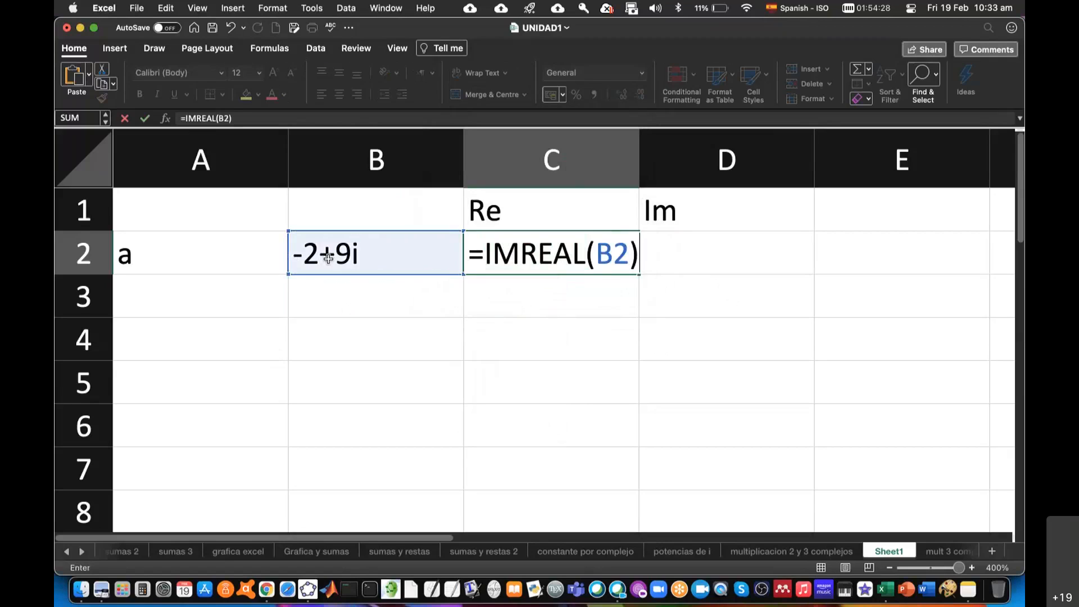
key(Return)
Step: Extract the imaginary part of the complex number in D2 with =IMAGINARY(B2)
click(662, 250)
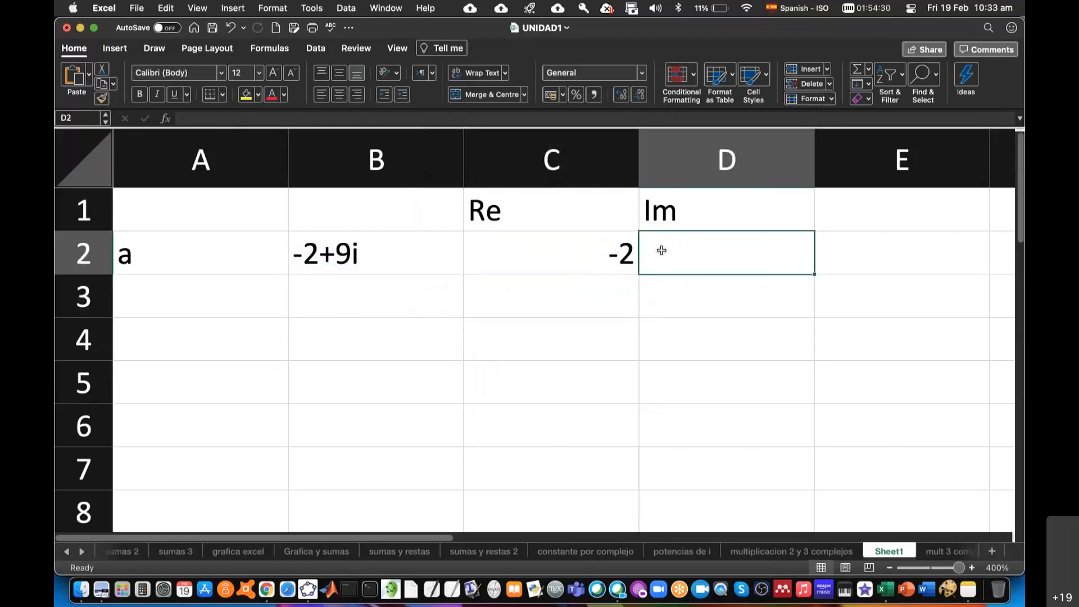
text(=imag)
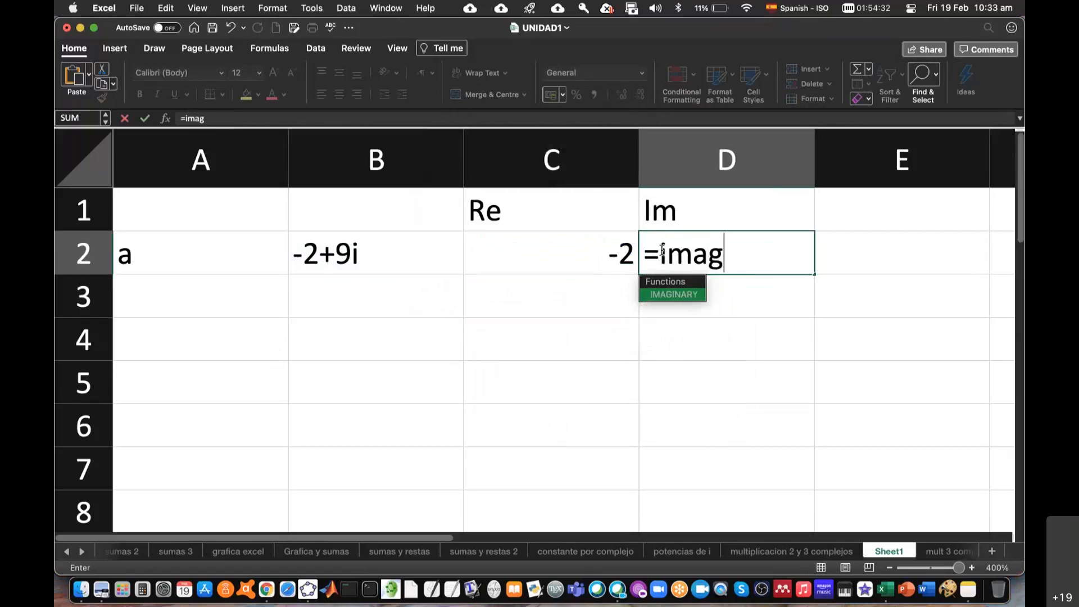
double_click(696, 297)
click(419, 252)
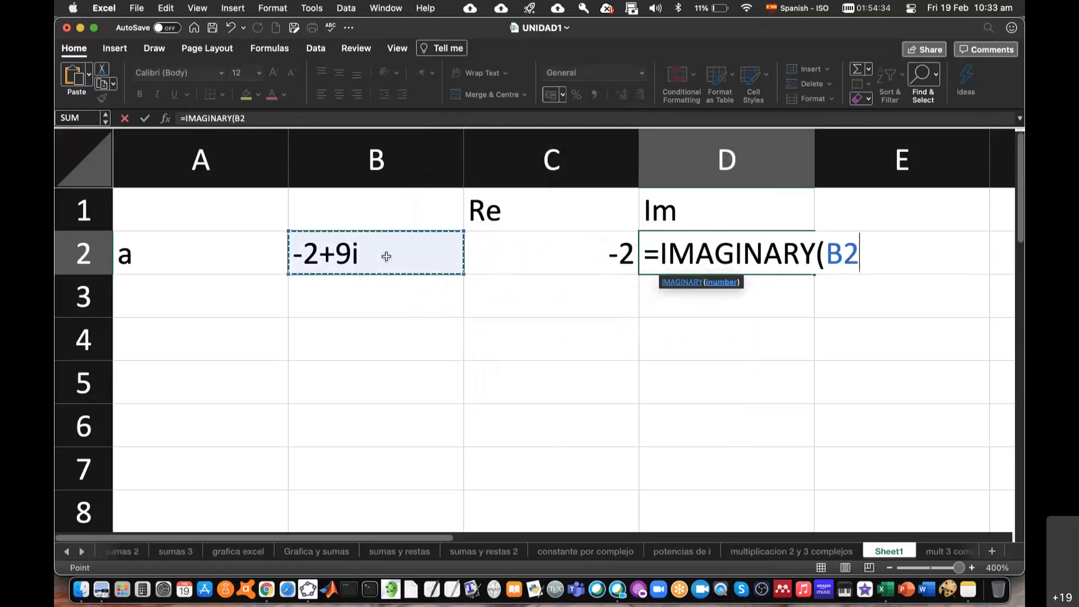
text())
key(Return)
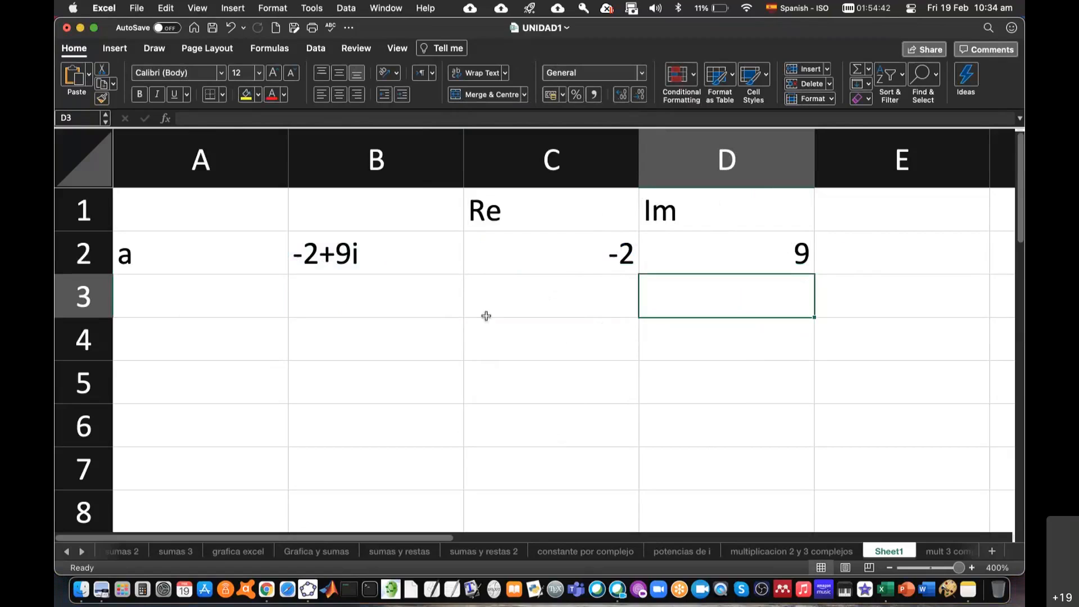
Step: Enter the row label Magnitud in A3
click(188, 301)
text(Magnit)
key(BackSpace)
key(BackSpace)
key(BackSpace)
text(nit)
key(BackSpace)
text(i)
key(BackSpace)
text(tud)
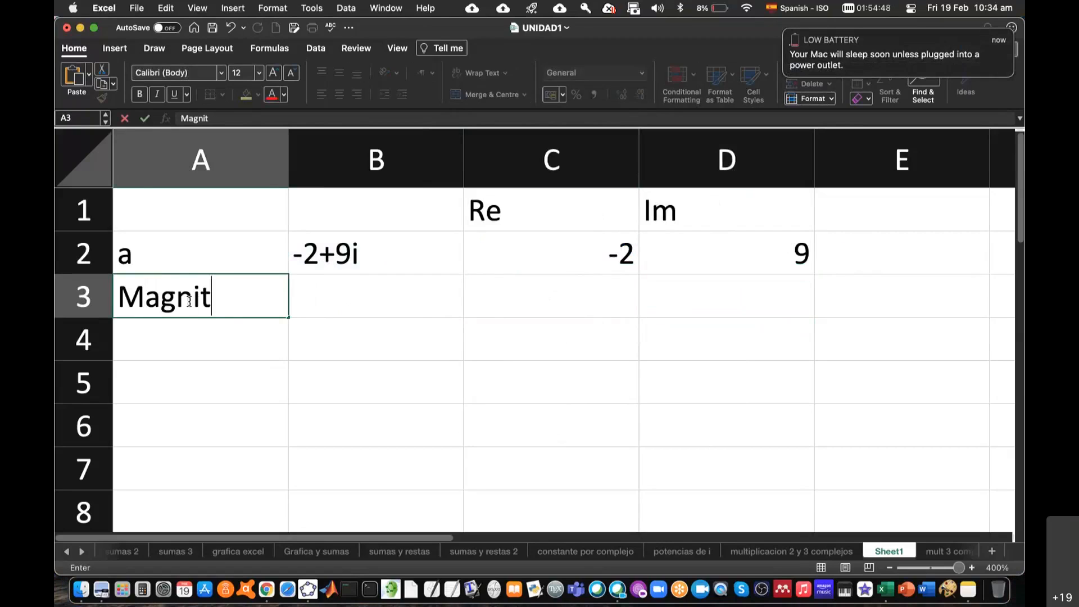
click(305, 310)
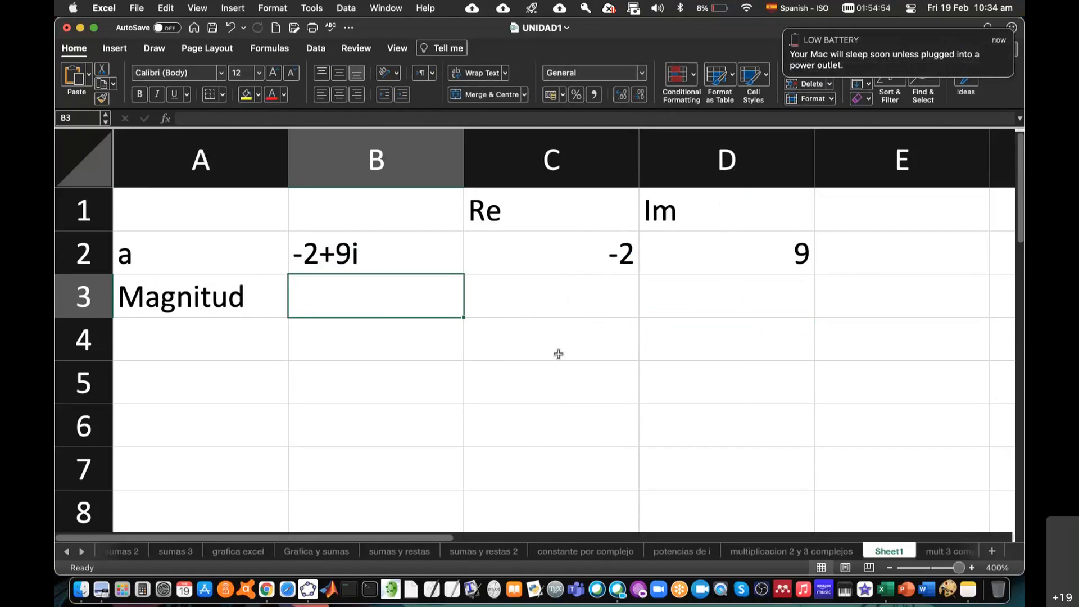
Step: Square the real part in C3 with the formula =C2^2
click(539, 287)
text(=)
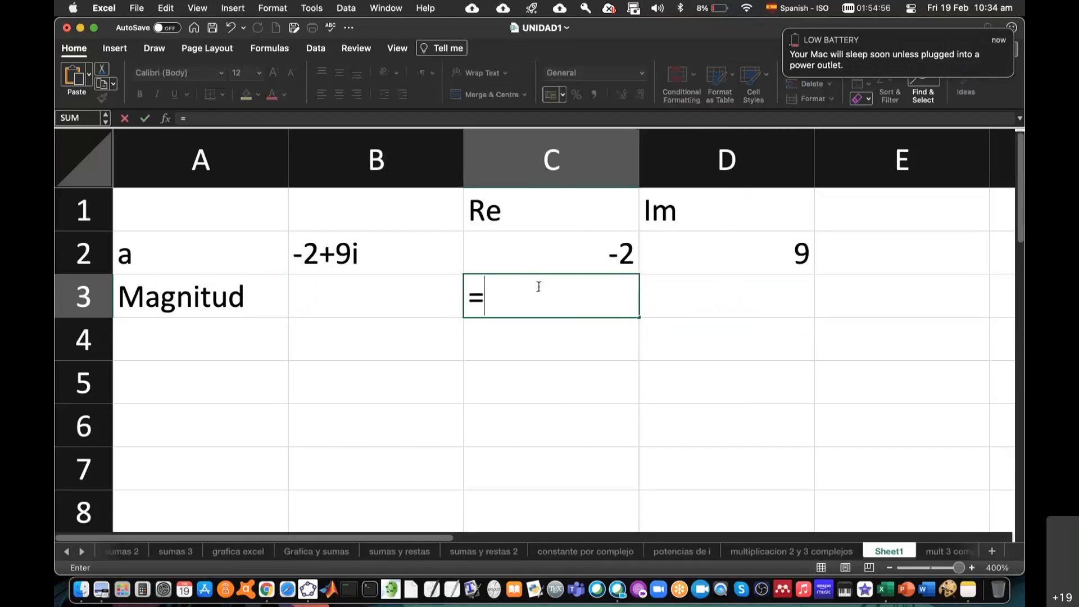
click(567, 251)
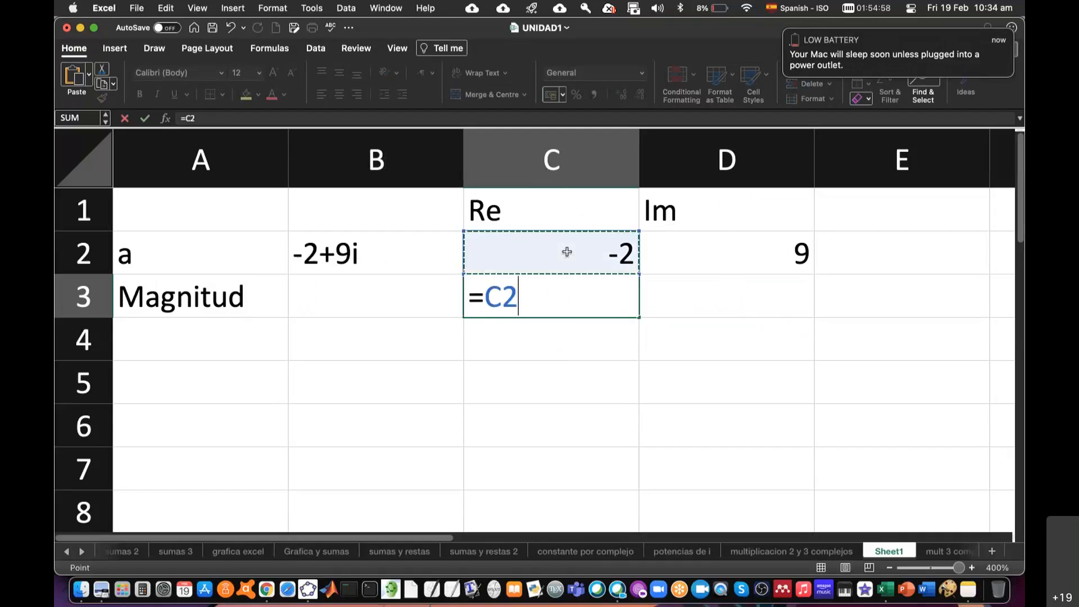
text(^2)
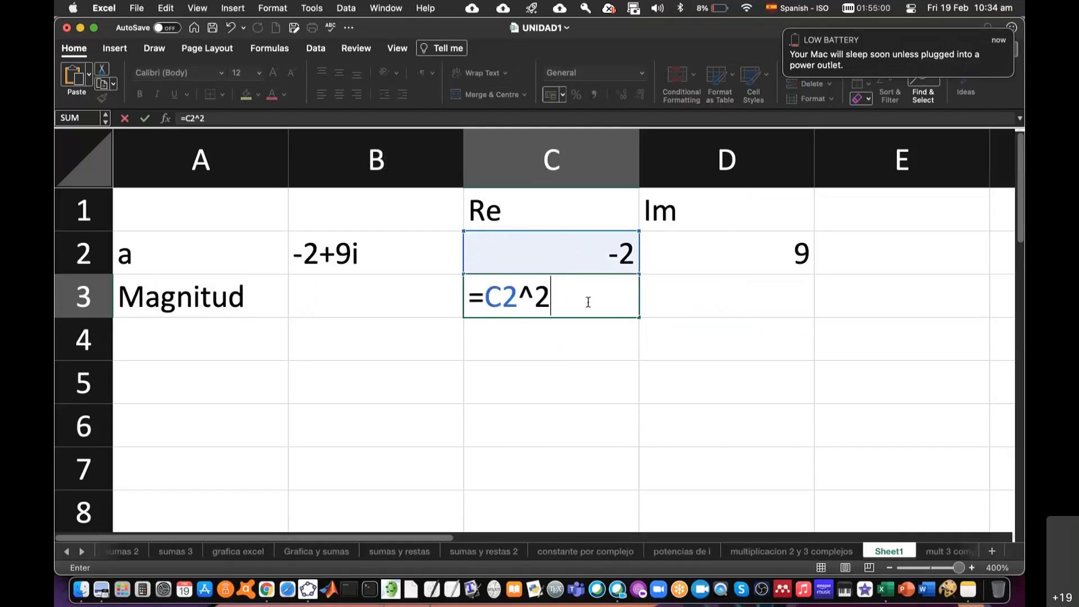
key(Return)
Step: Square the imaginary part in D3 with the formula =D2^2
click(691, 288)
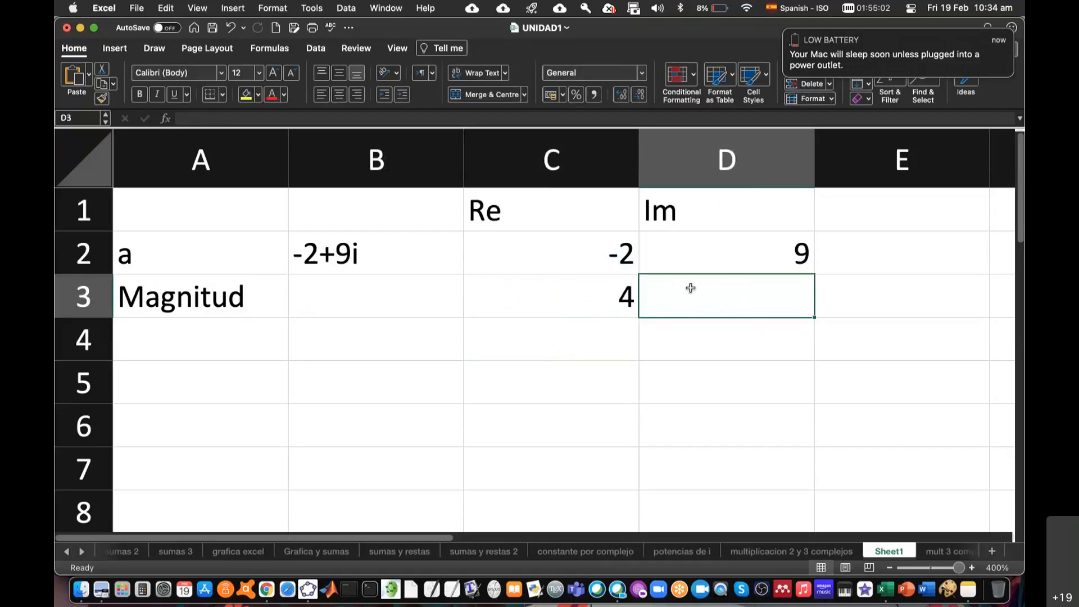
text(=)
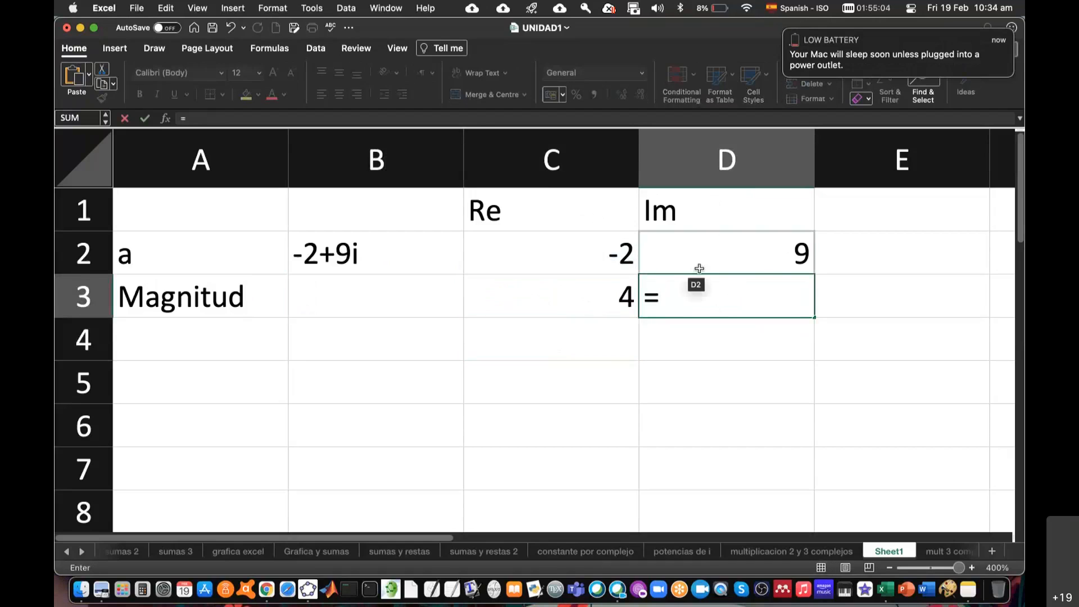
click(698, 256)
text(^)
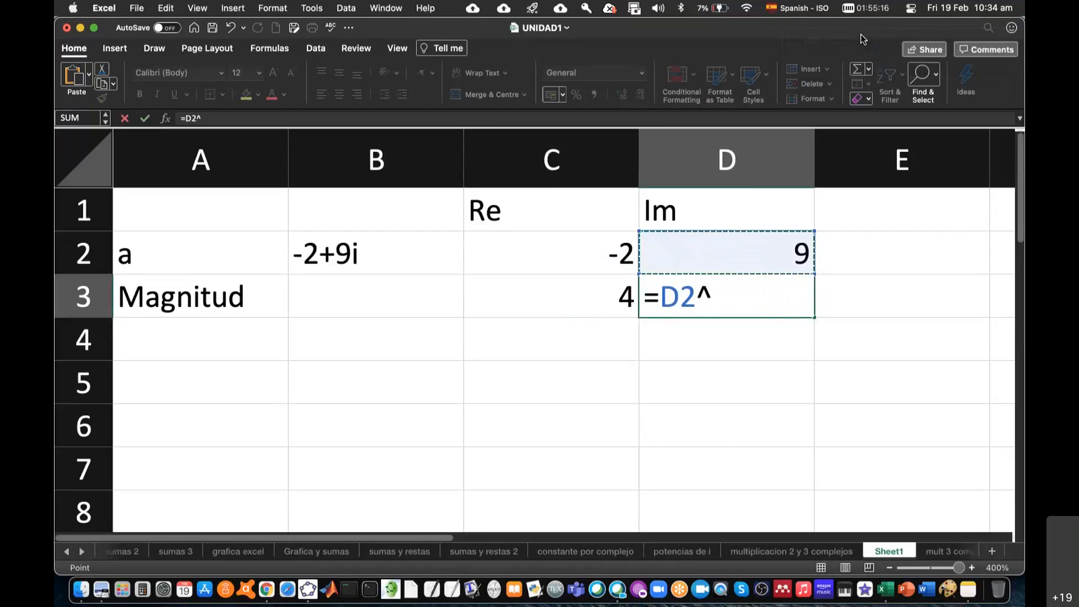
text(2)
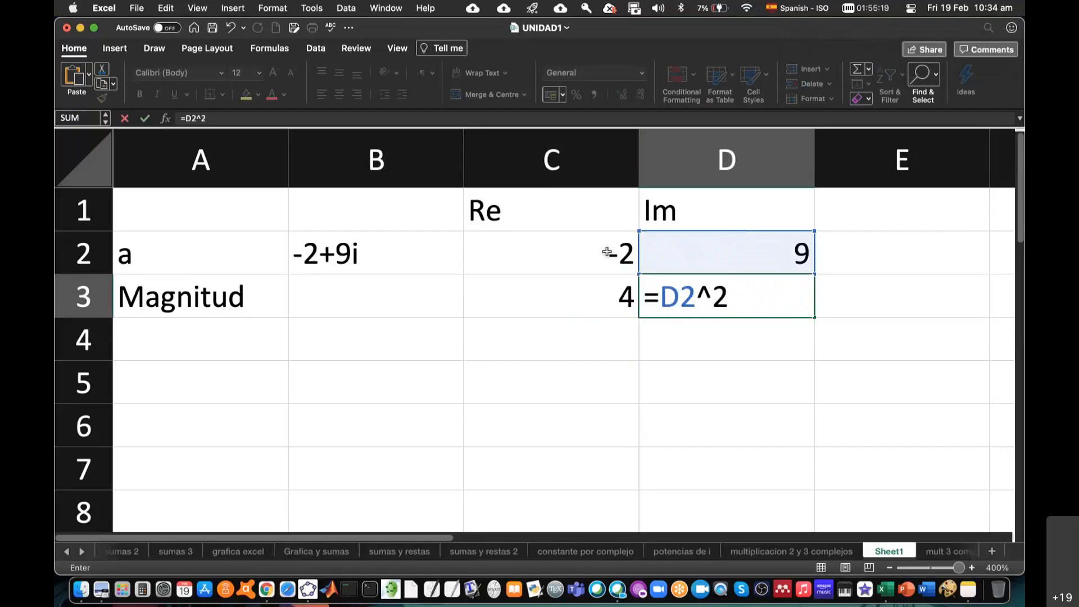
click(730, 326)
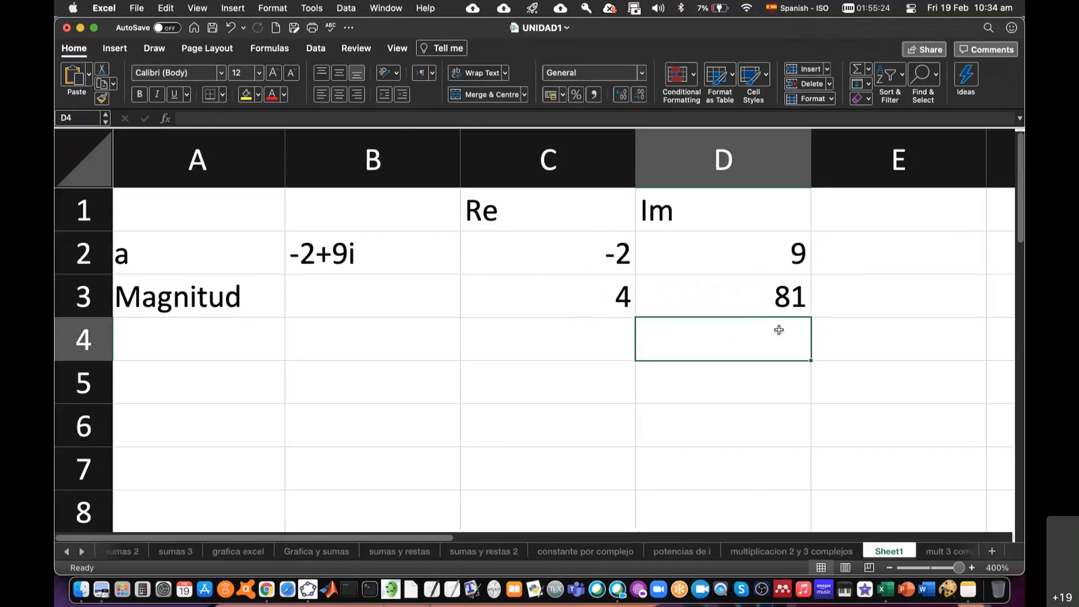
Step: Calculate the magnitude in E3 with =SQRT(C3+D3), and widen column E to show more decimals
scroll(778, 328, right, 3)
click(766, 290)
text(=)
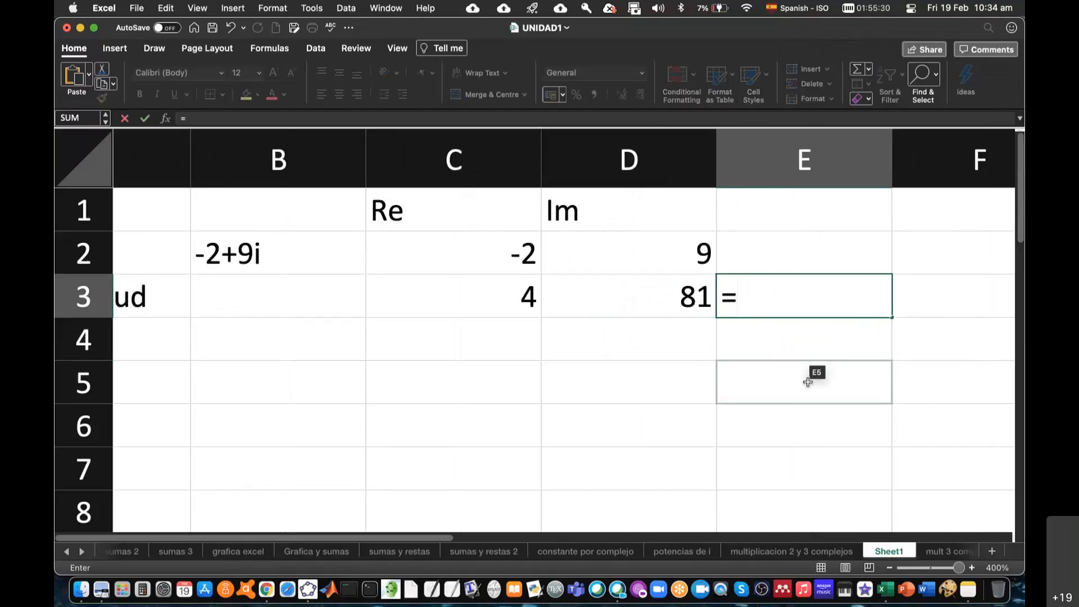
text(sq)
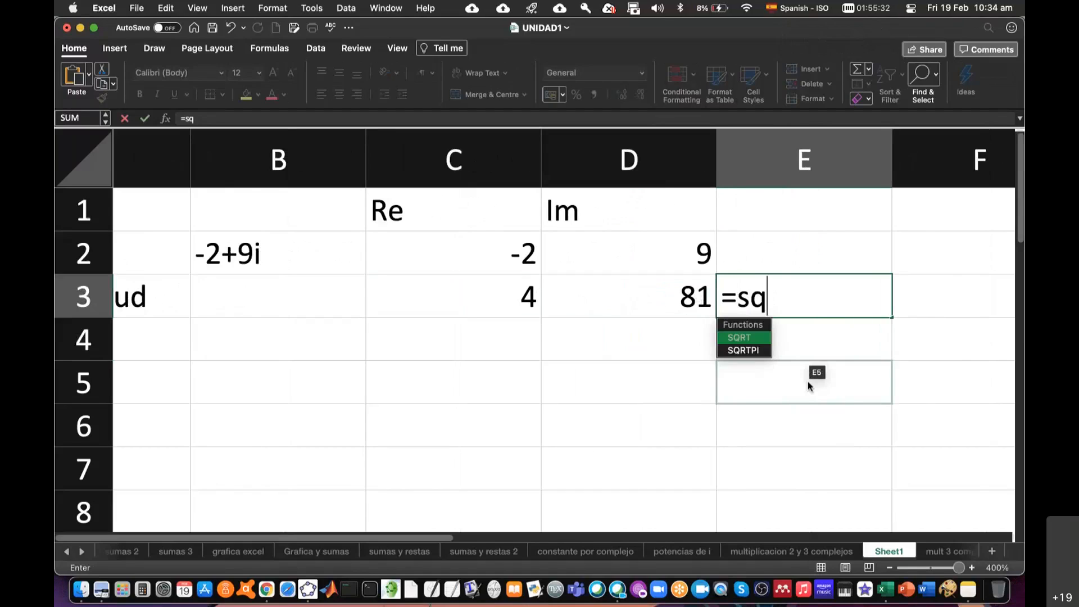
text(rt)
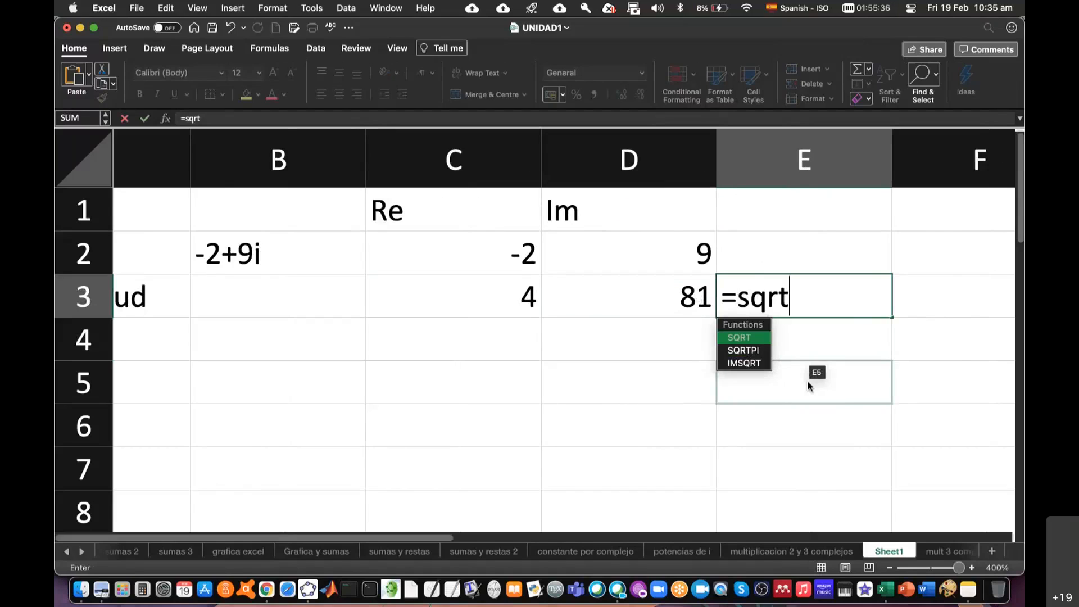
text(()
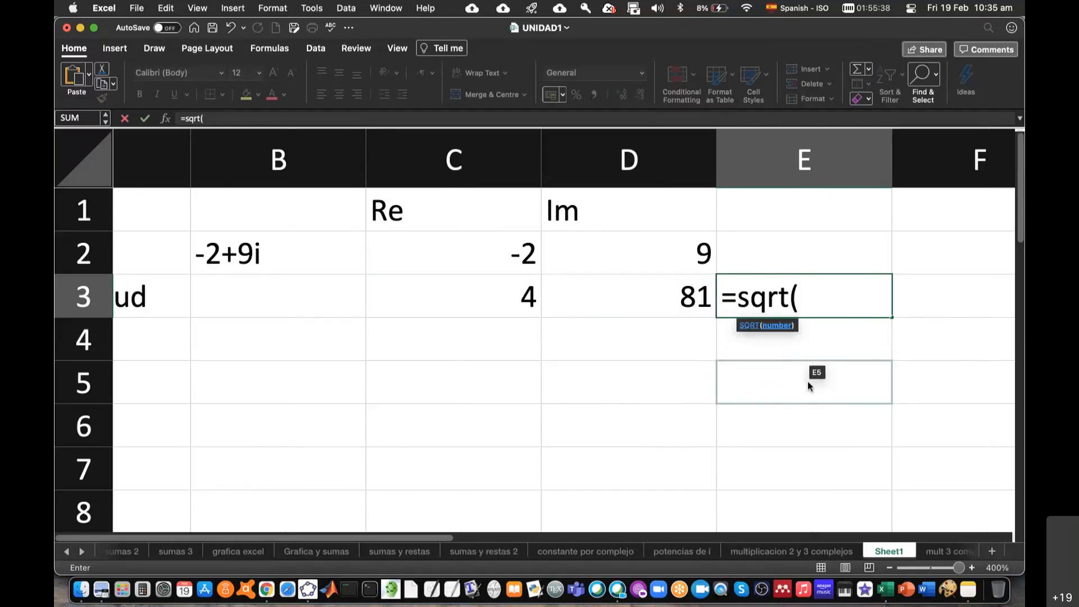
click(523, 303)
text(+)
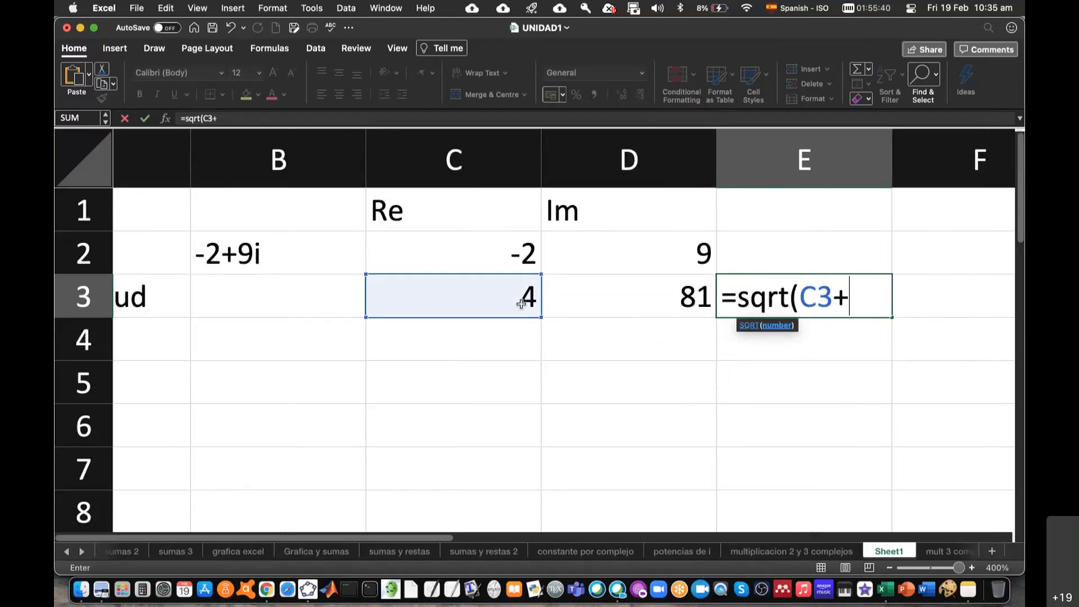
click(598, 305)
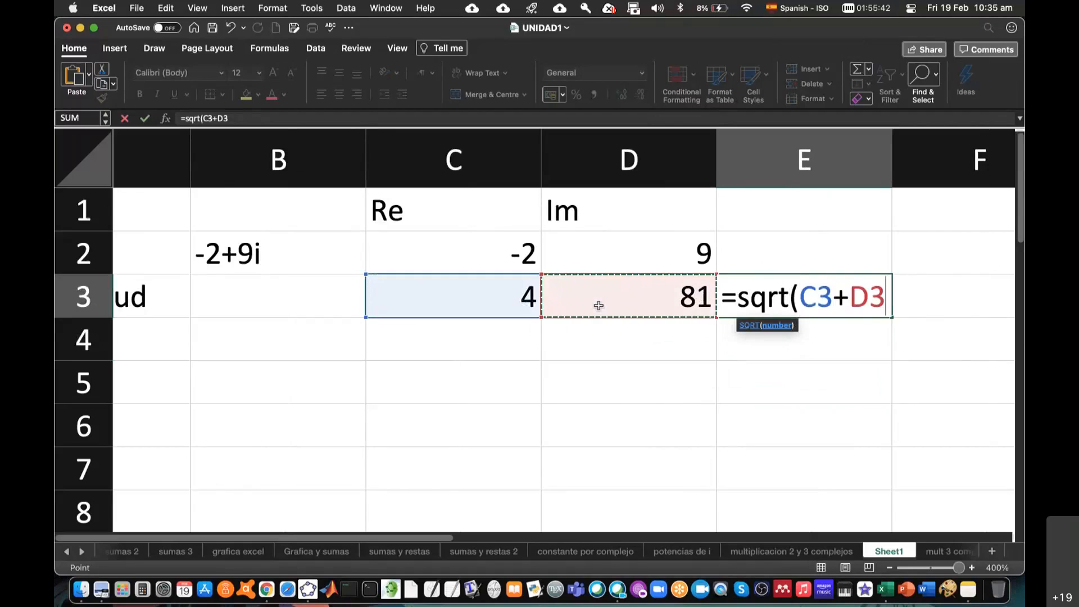
text())
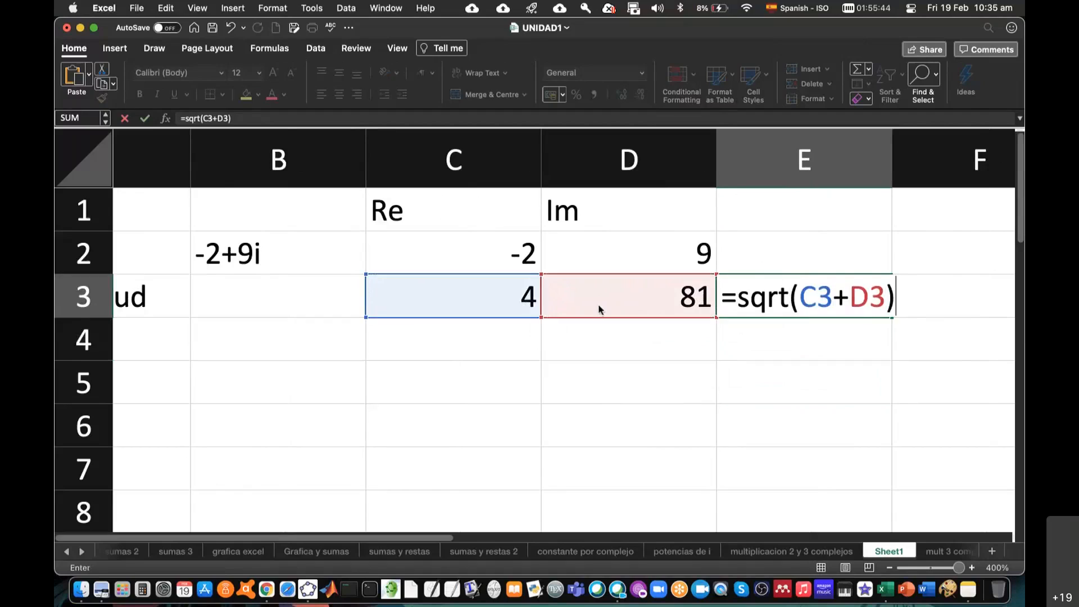
key(Return)
click(773, 298)
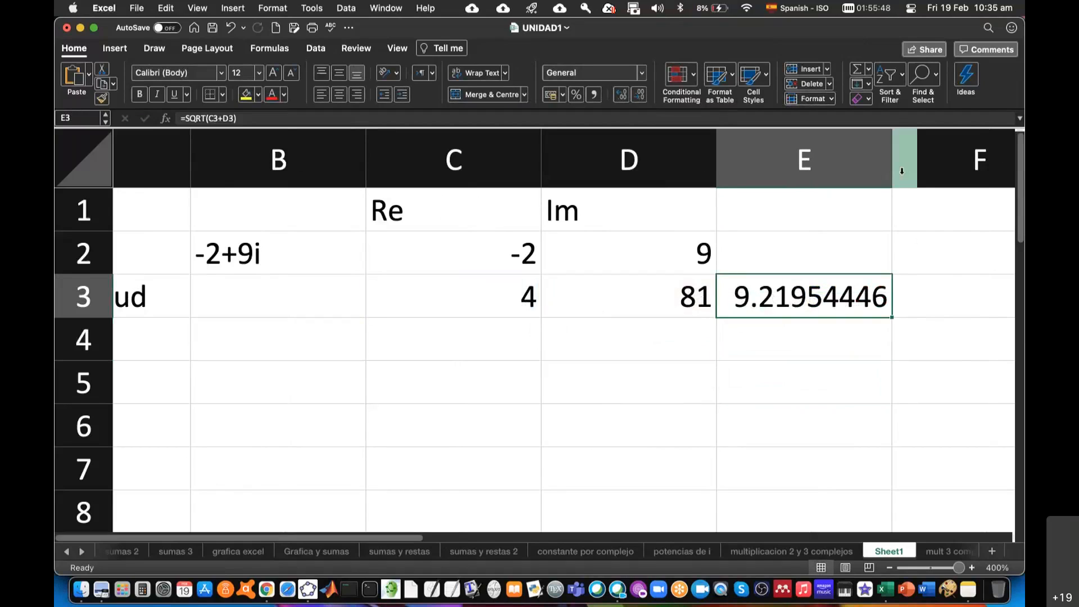
drag(893, 167, 965, 170)
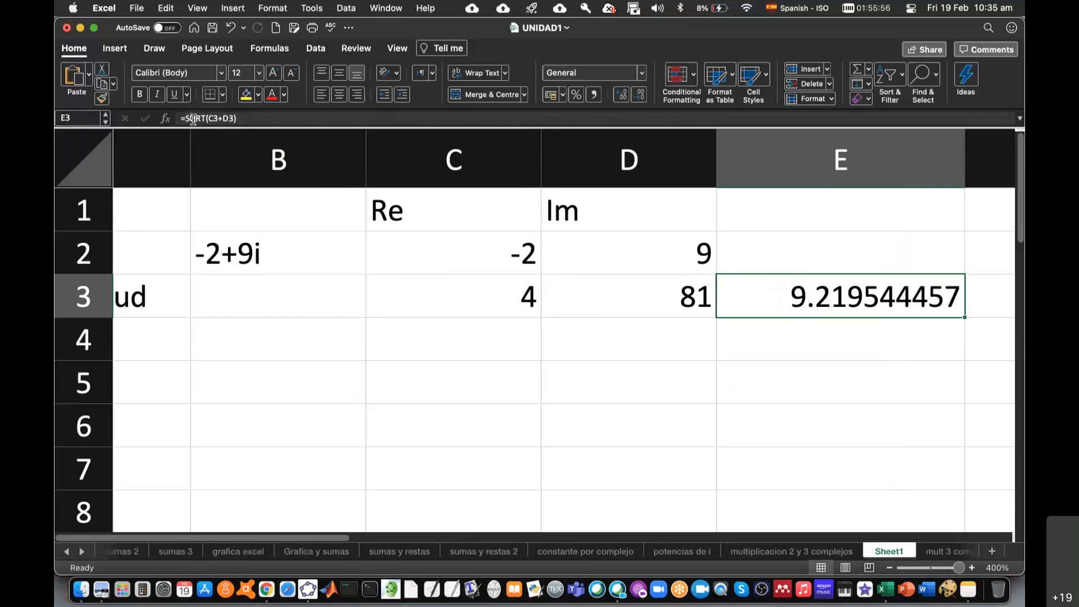
Step: Round the magnitude in E3 to four decimals with the formula =ROUND(SQRT(C3+D3),4)
click(216, 120)
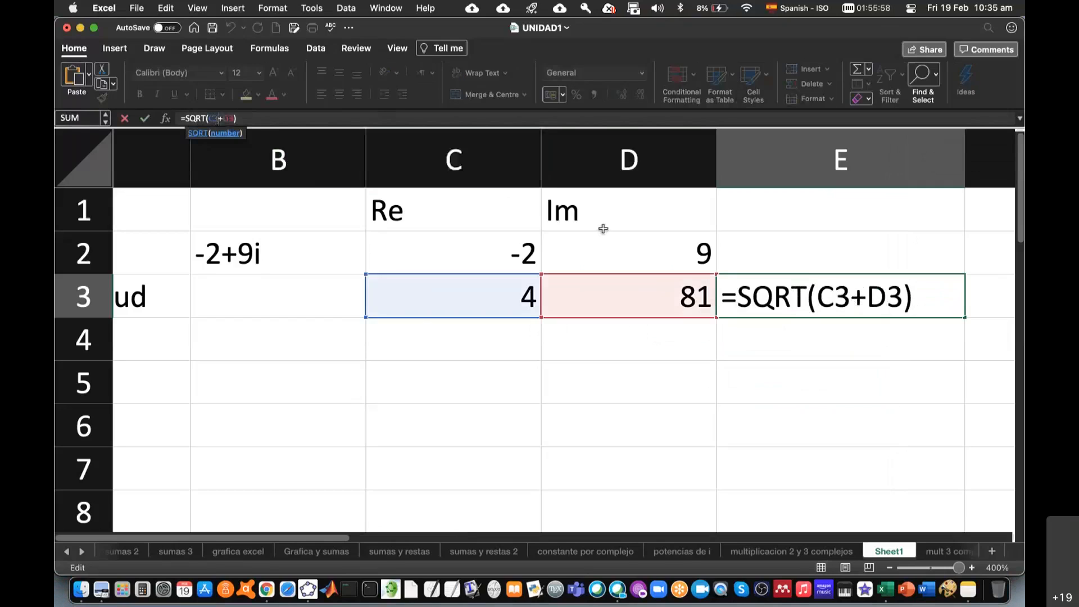
click(187, 119)
text(round)
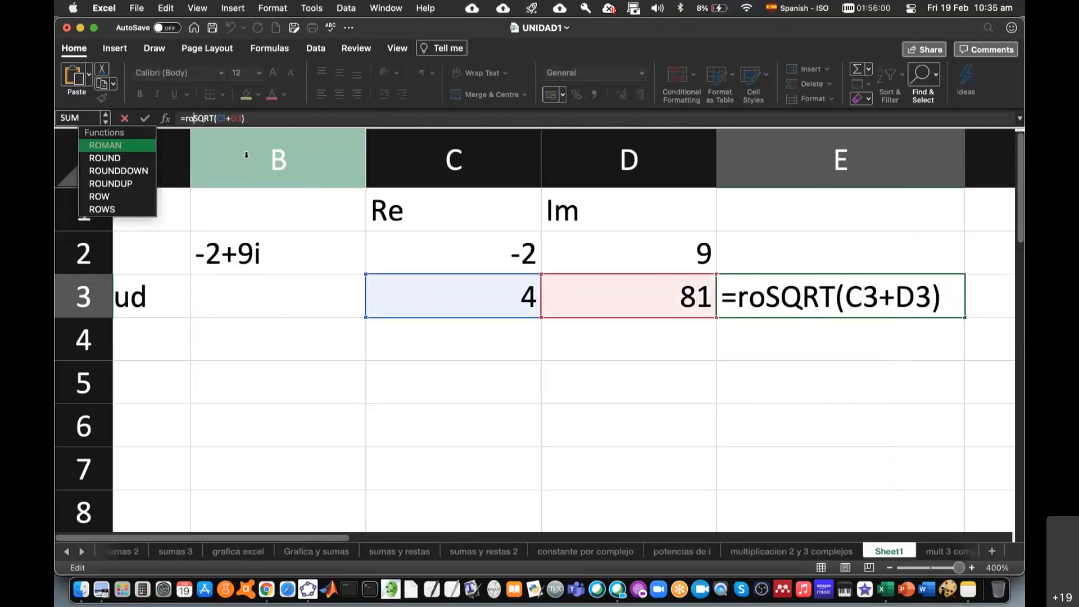
text(()
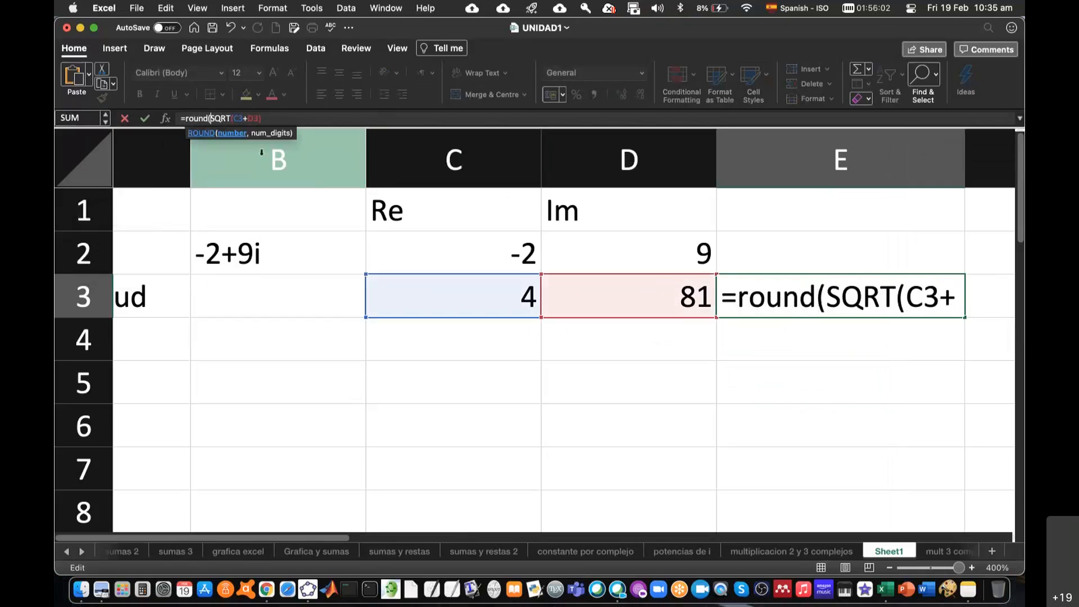
click(282, 117)
text())
key(Left)
text(,)
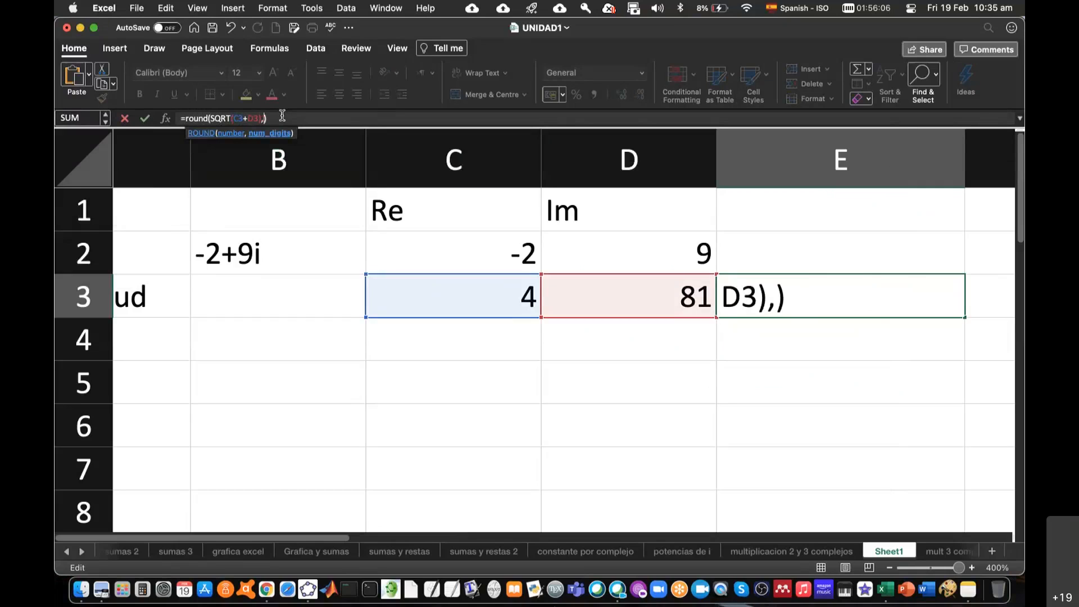
text(4)
key(Return)
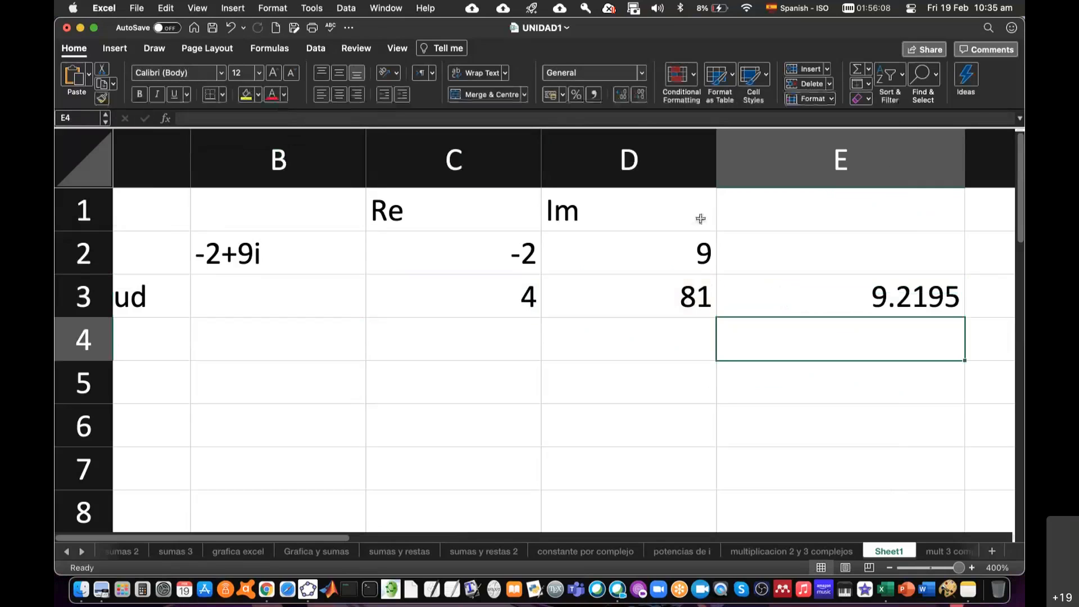
Step: Review the rounding formula in E3 and widen column E so the whole formula fits
click(841, 296)
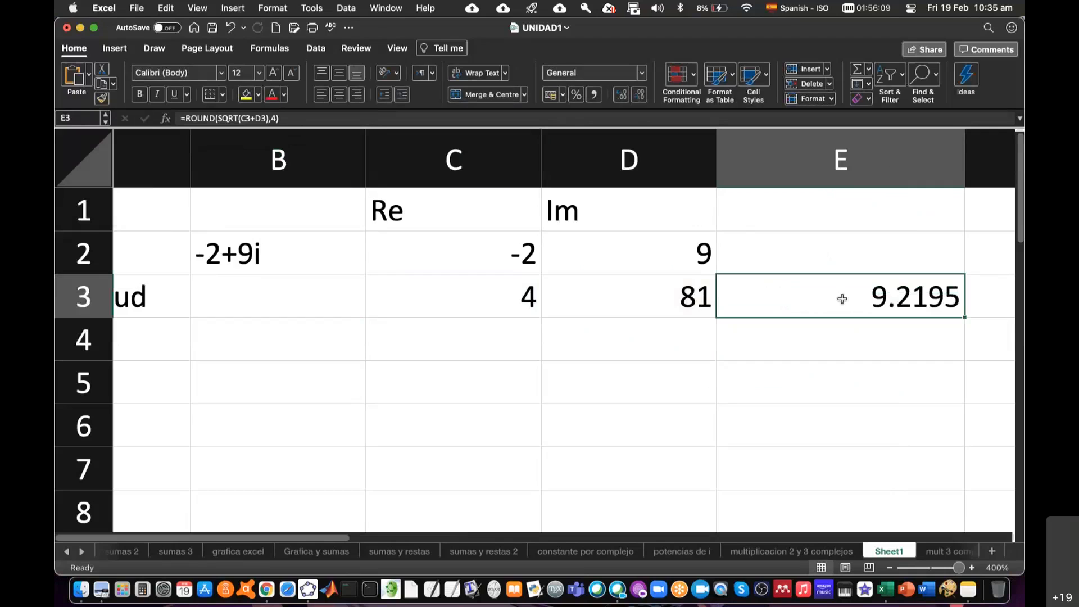
click(225, 118)
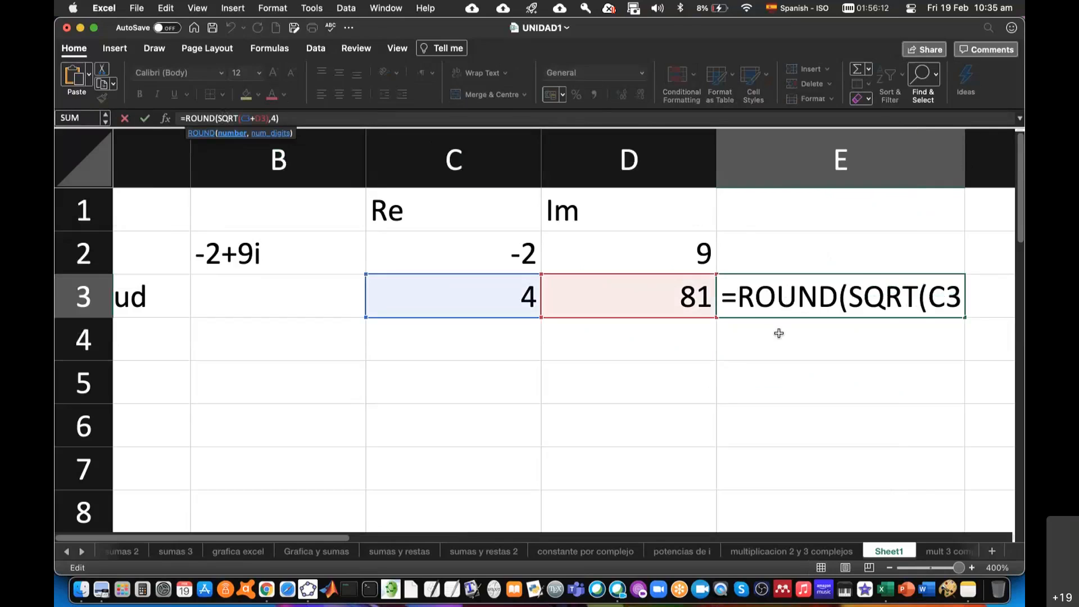
scroll(778, 333, right, 3)
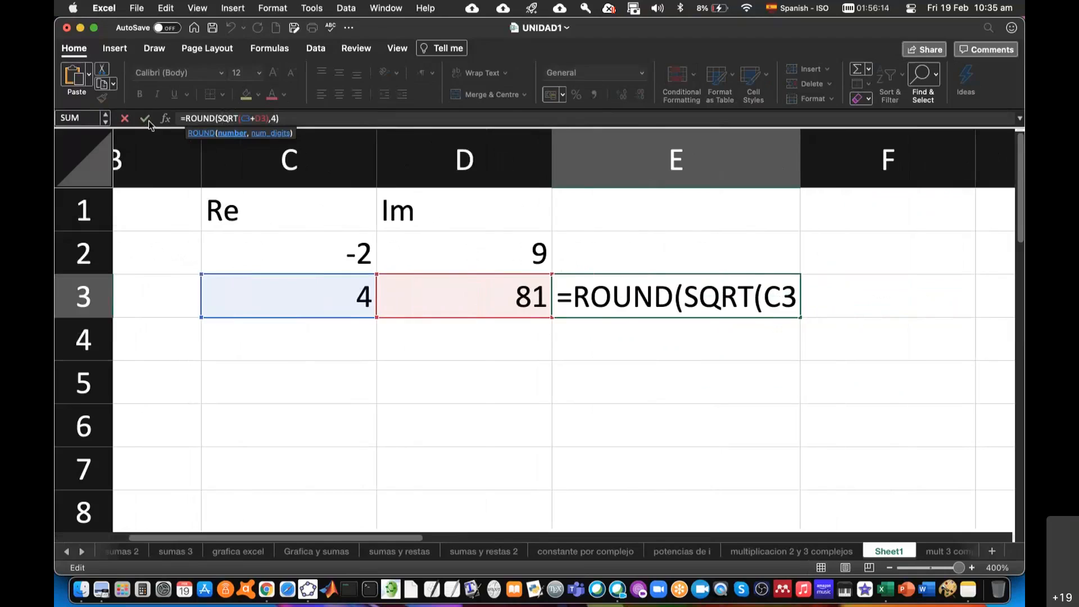
click(146, 119)
drag(801, 171, 946, 172)
Step: Set the number of decimals in the E3 rounding formula to 2
double_click(611, 279)
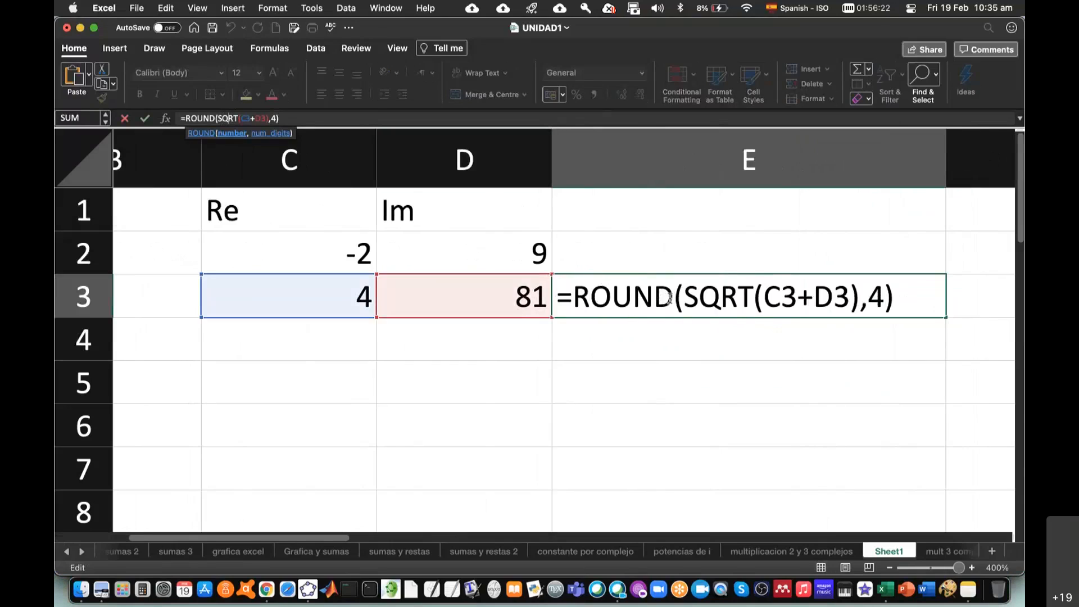
click(881, 298)
key(BackSpace)
text(2)
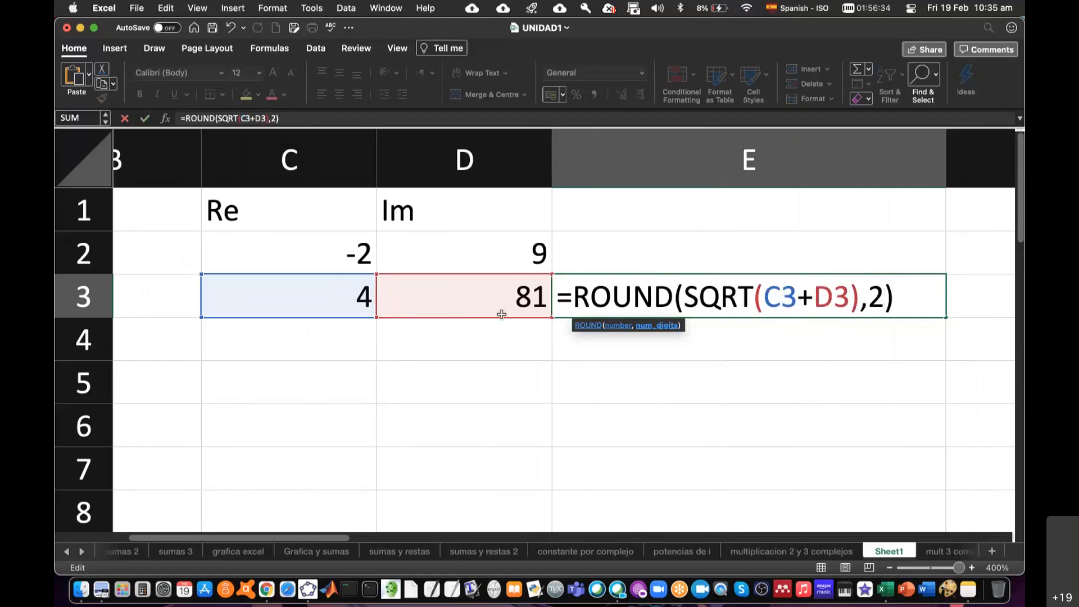
key(Return)
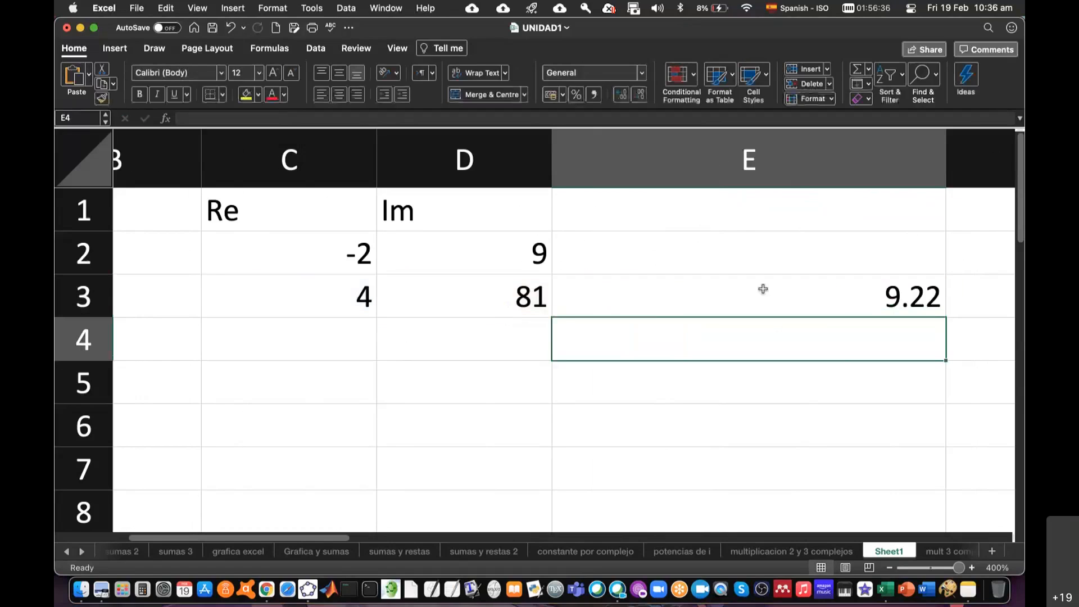
Step: Set the rounding in the E3 magnitude formula back to 4 decimals
click(834, 296)
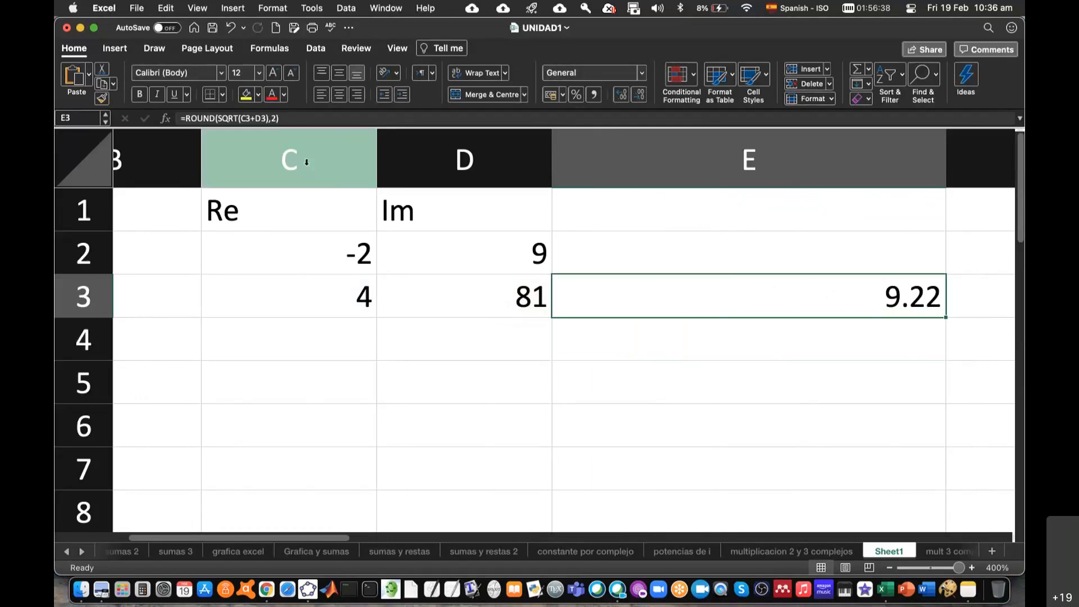
click(265, 118)
click(883, 293)
key(BackSpace)
text(4)
key(Return)
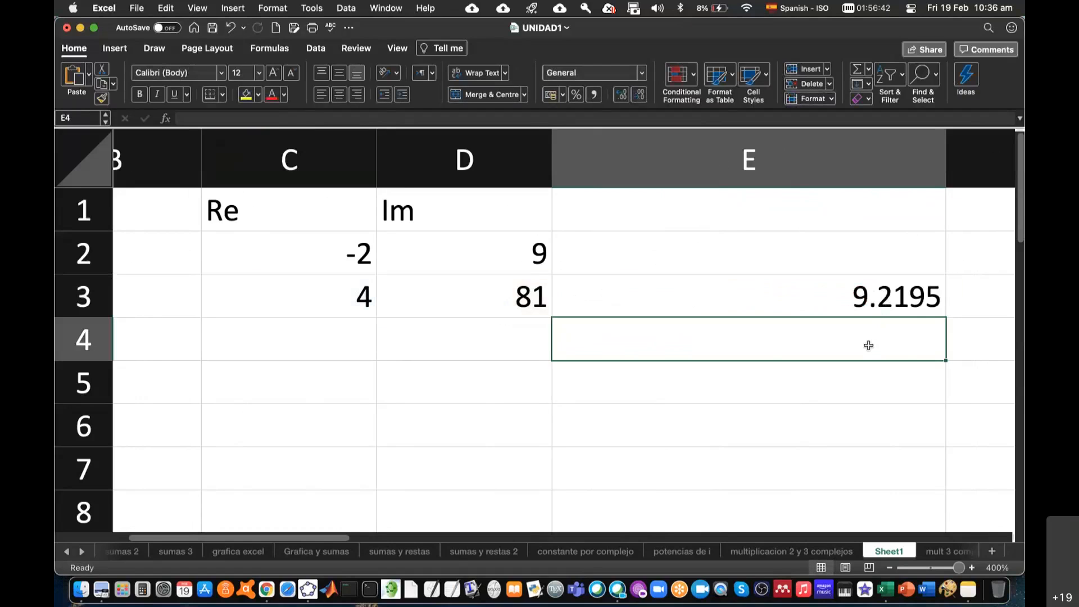
Step: Autofit the widths of columns B through D and of column E to their contents
scroll(871, 338, left, 5)
drag(313, 171, 739, 153)
double_click(740, 153)
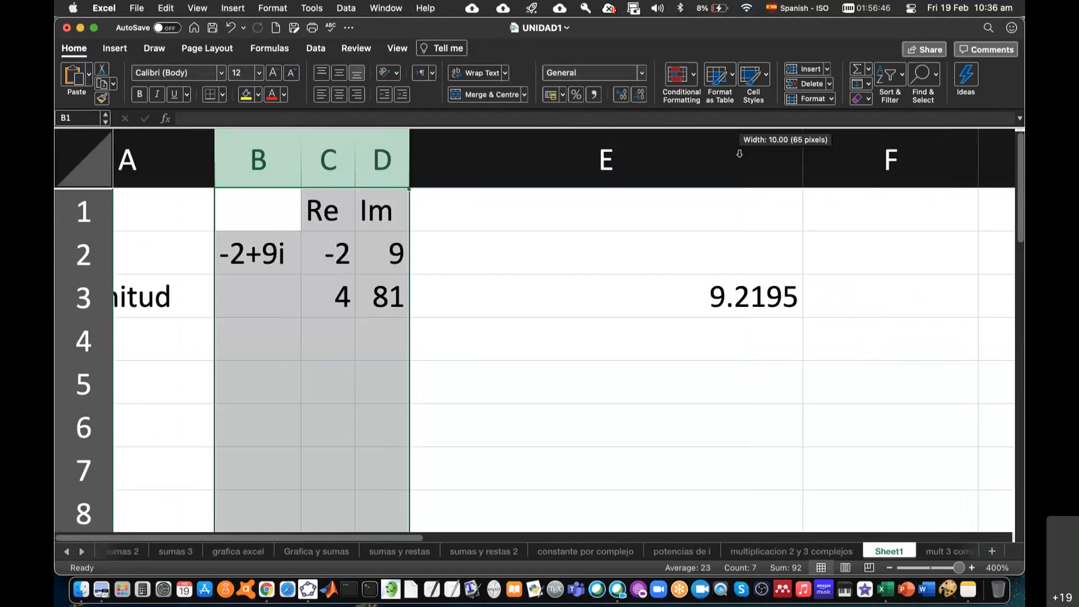
click(682, 159)
double_click(799, 156)
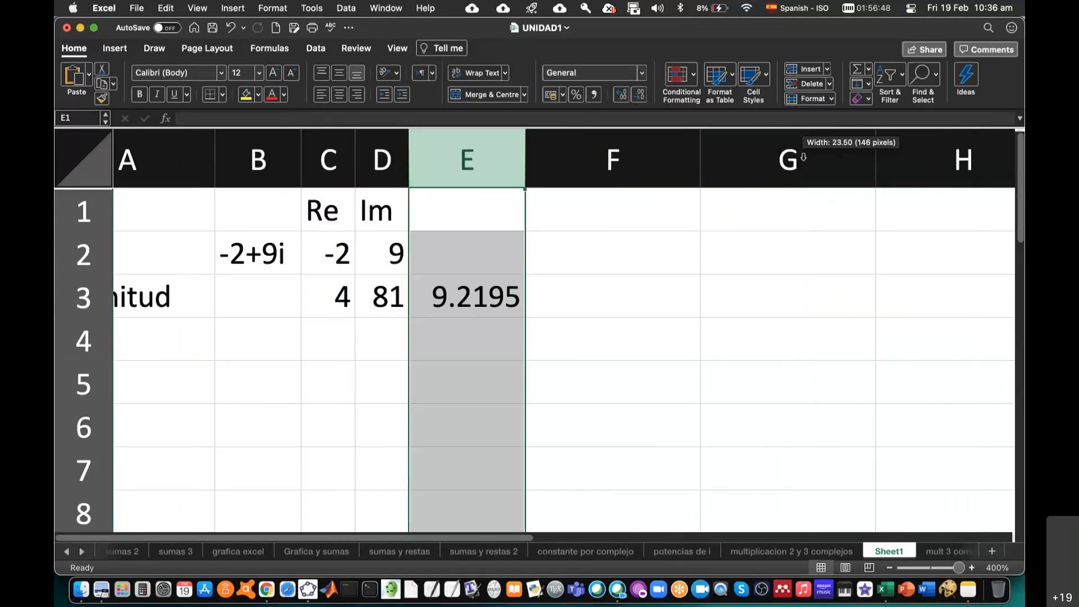
Step: Enter the row label Ángulo in A4, below Magnitud
scroll(601, 274, left, 3)
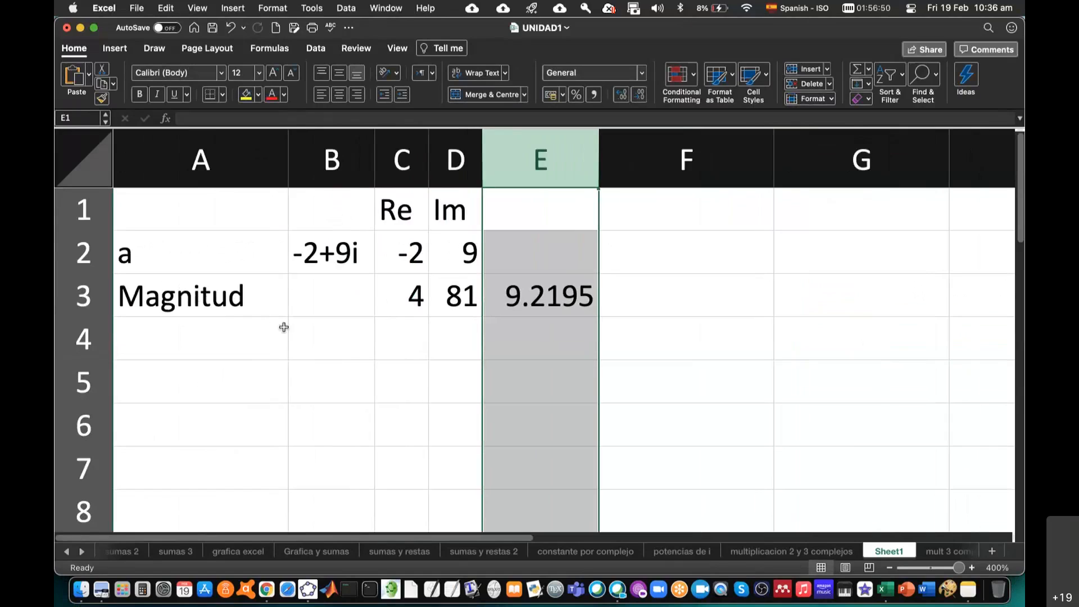
click(245, 342)
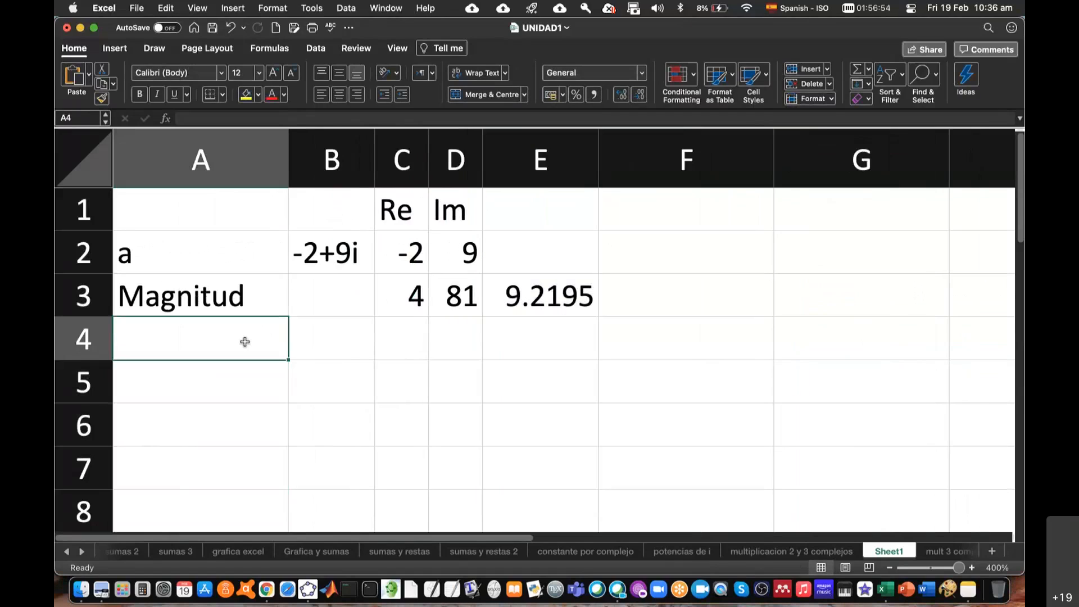
text(Á)
key(BackSpace)
text(Ángulo)
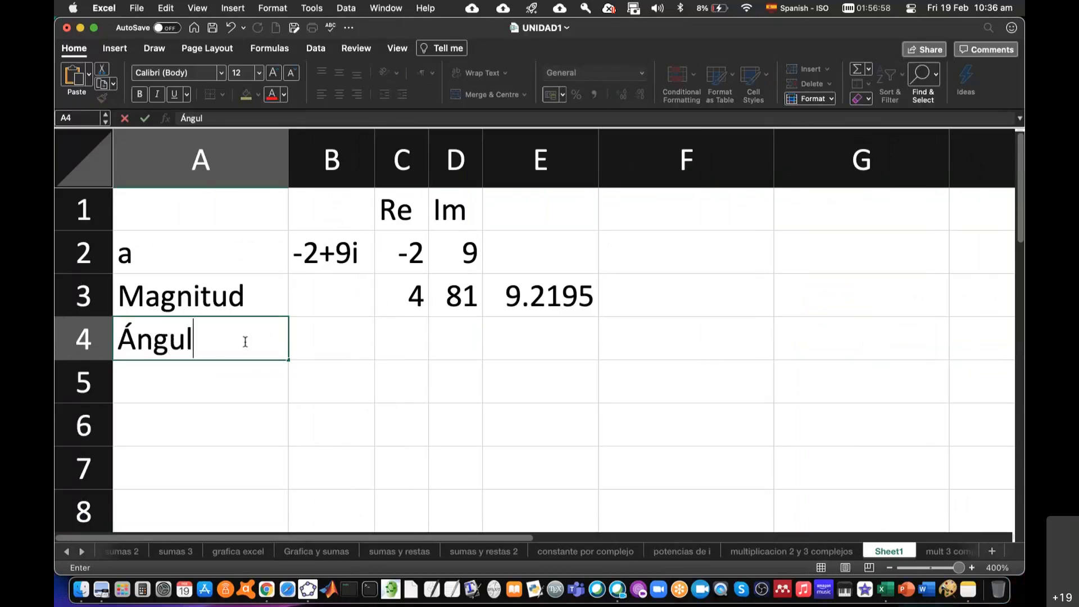
key(Return)
Step: Switch to the Overleaf notes in Chrome to check the second-quadrant angle formula, and return to the Excel sheet
click(315, 337)
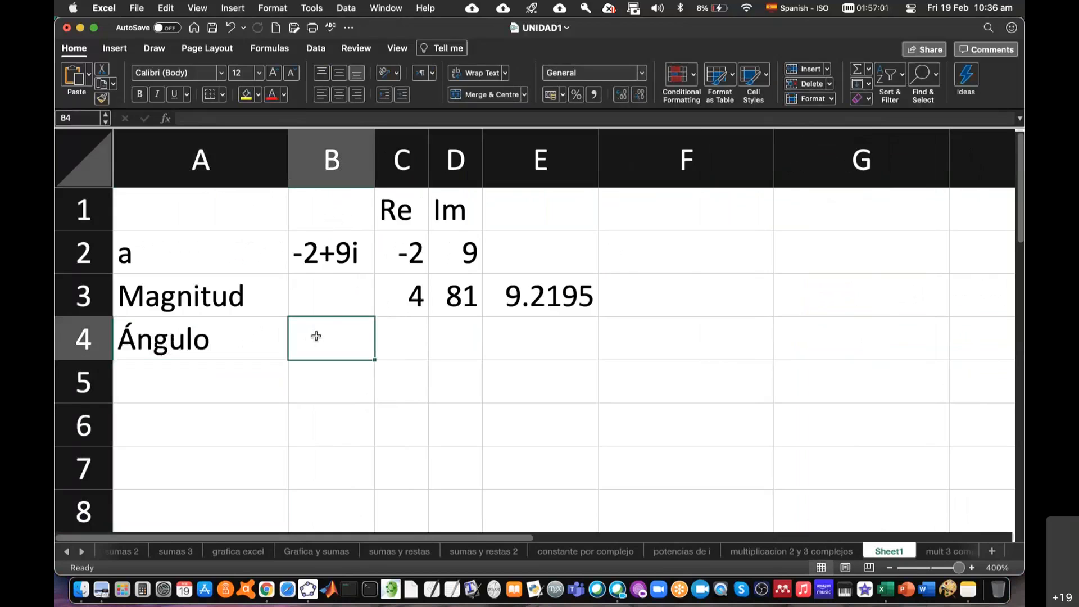
key(super+Tab)
key(super+Tab)
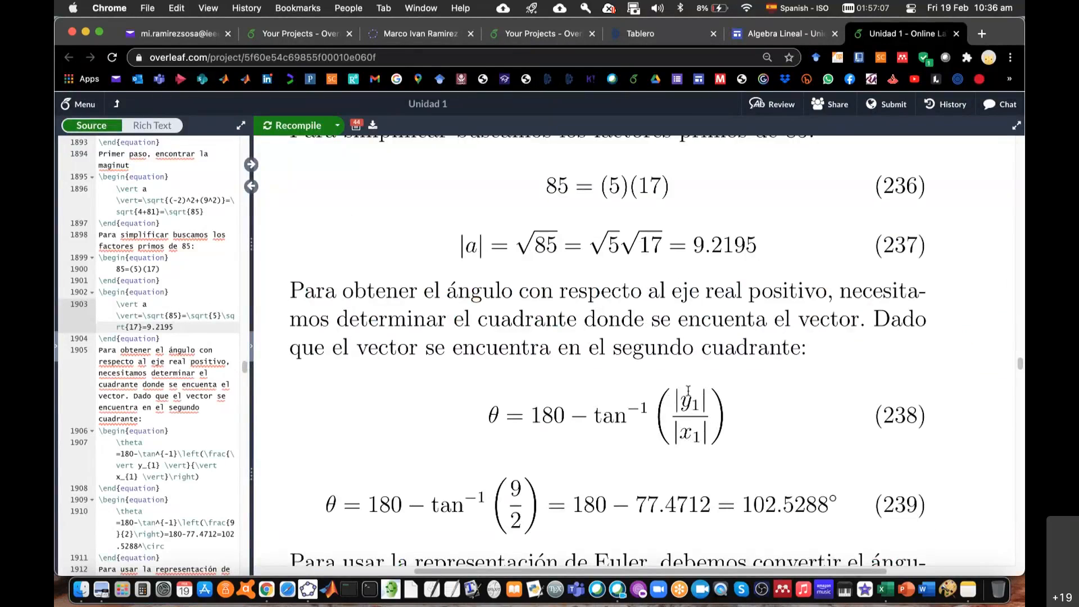
key(super+Tab)
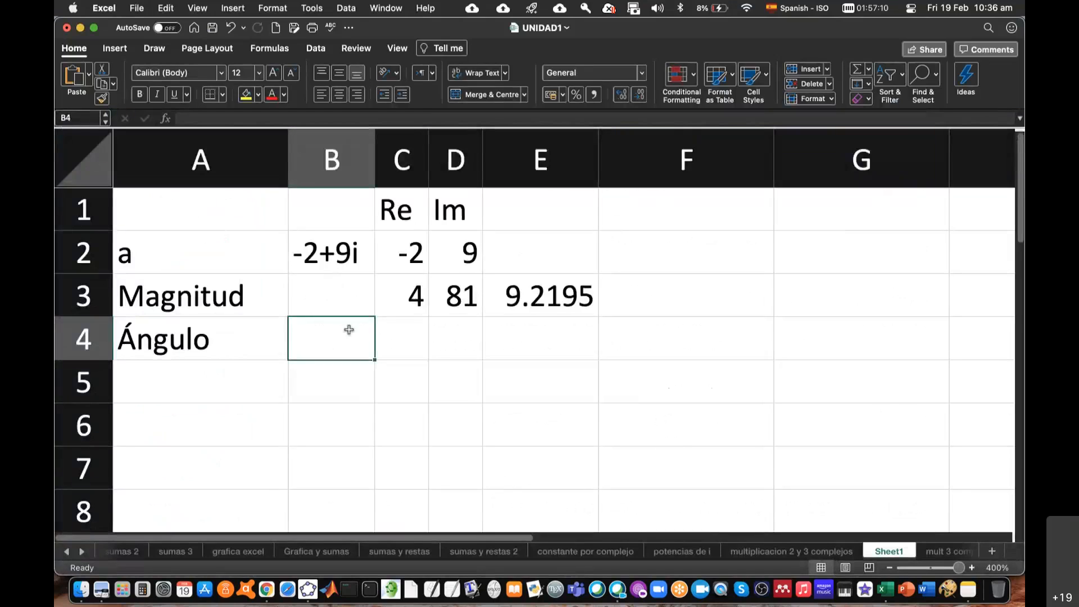
Step: Widen column C and start an arctangent formula in C4 with the absolute value of the real part, =ATAN(ABS(C2)
drag(429, 166, 504, 163)
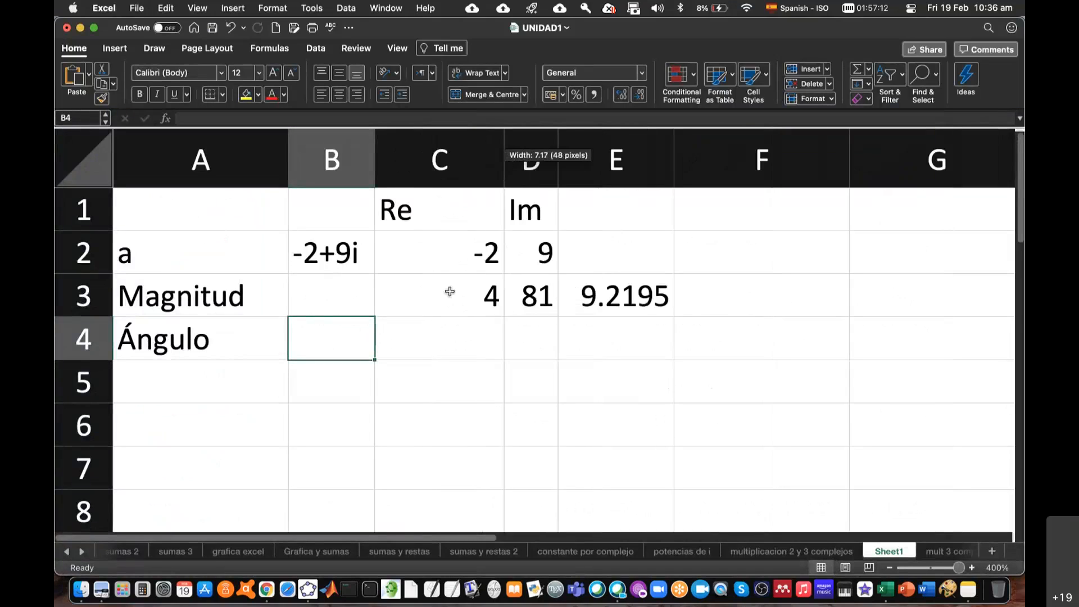
click(440, 335)
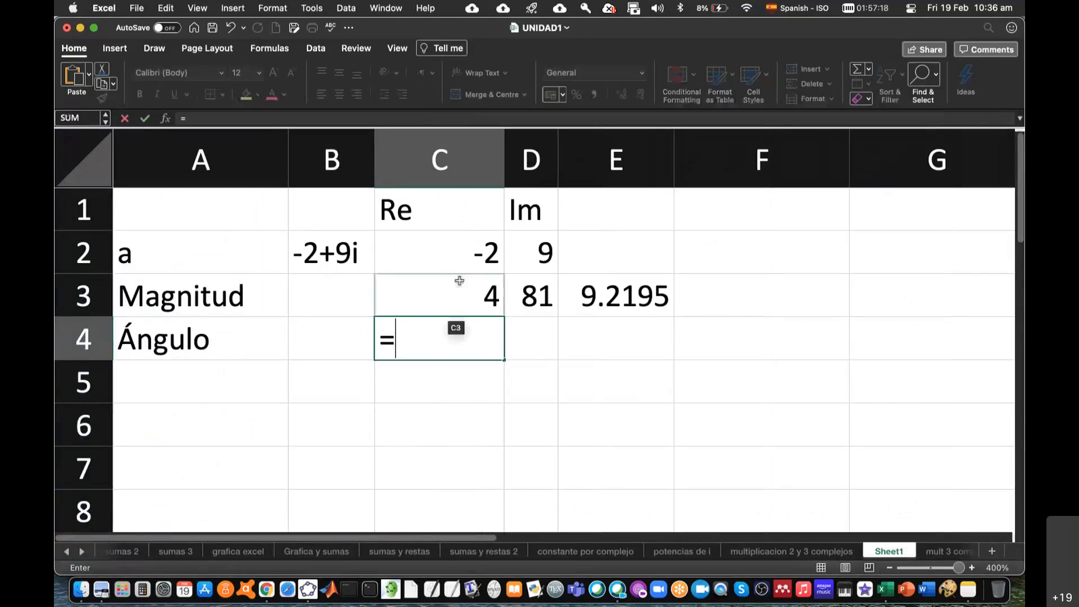
text(ata)
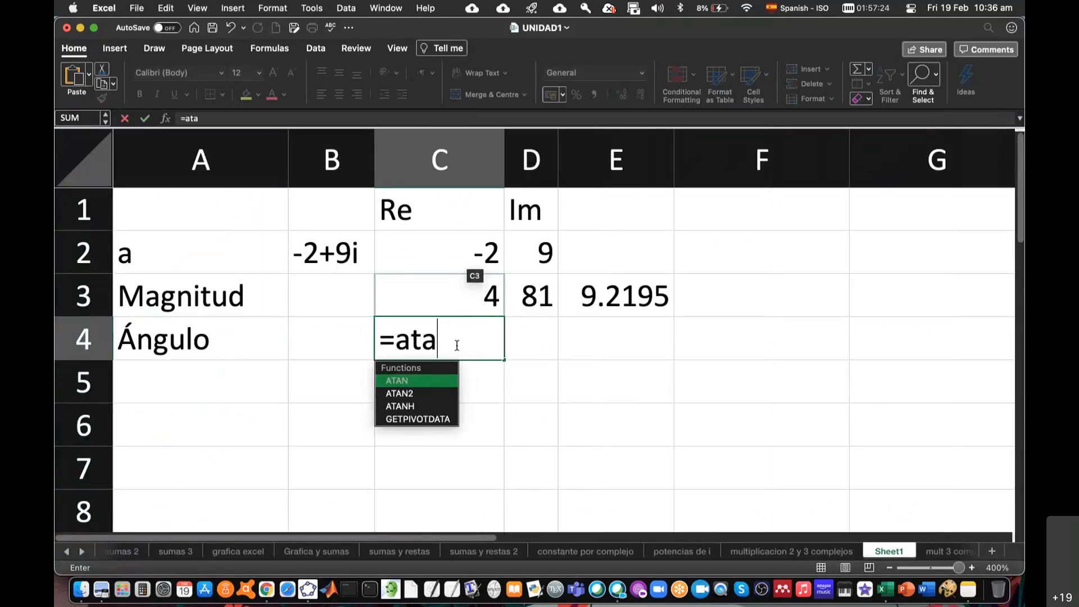
text(n)
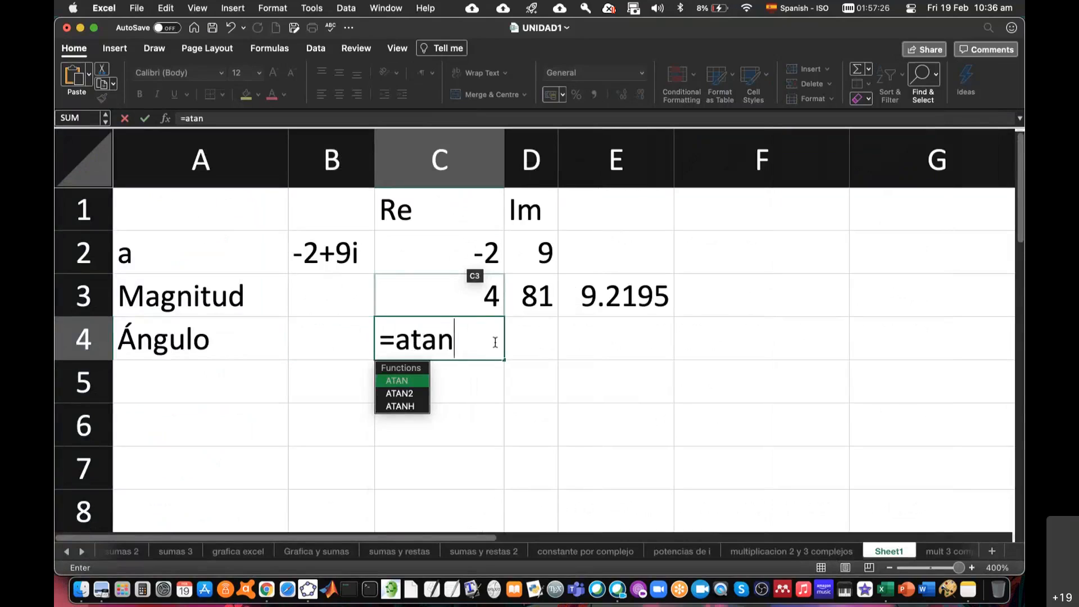
text(()
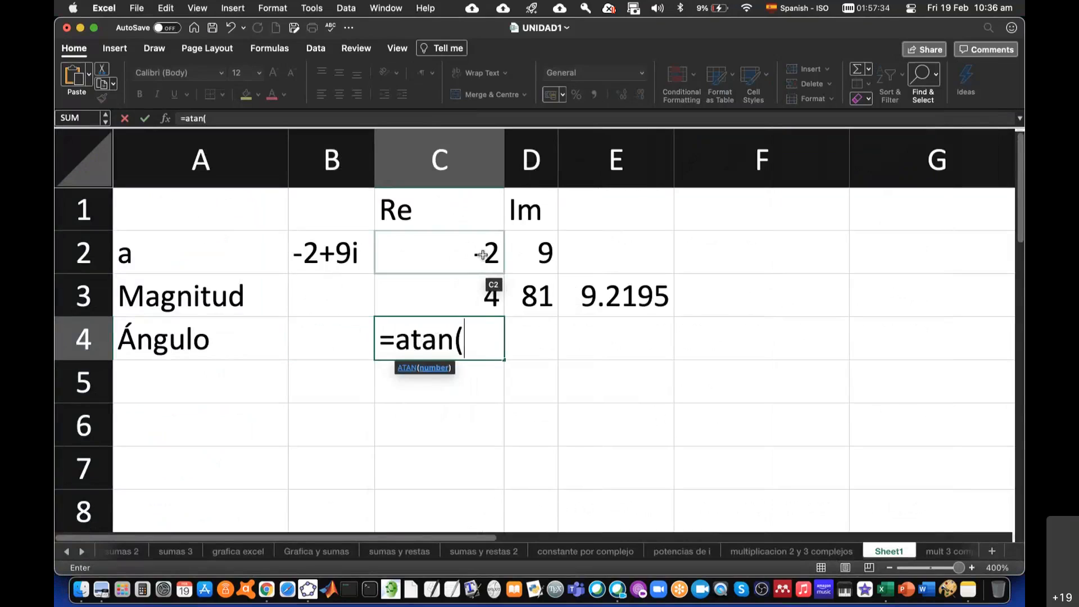
text(abs)
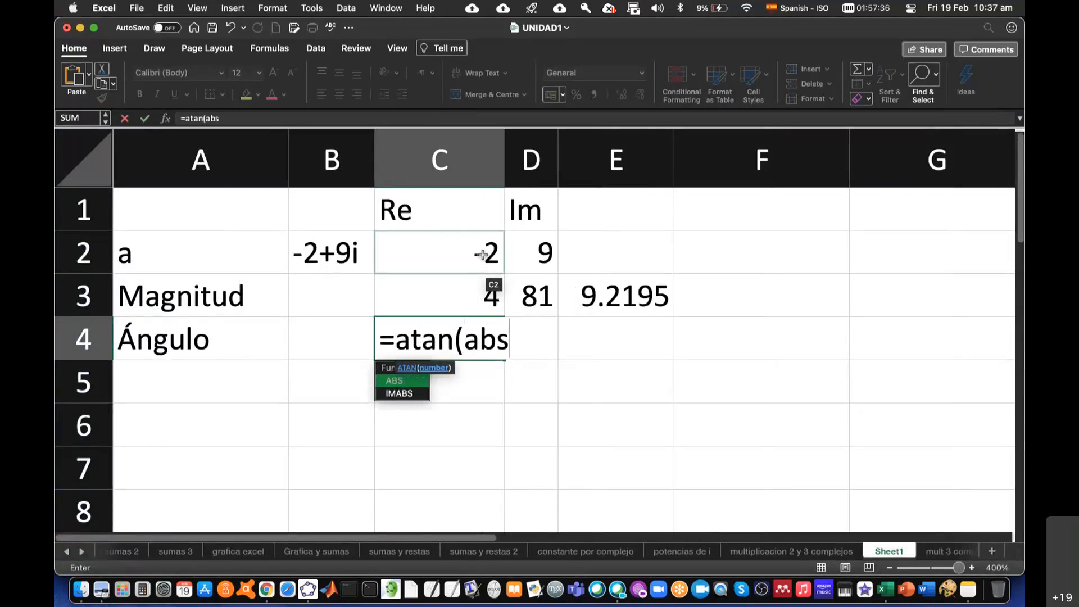
text(()
click(476, 254)
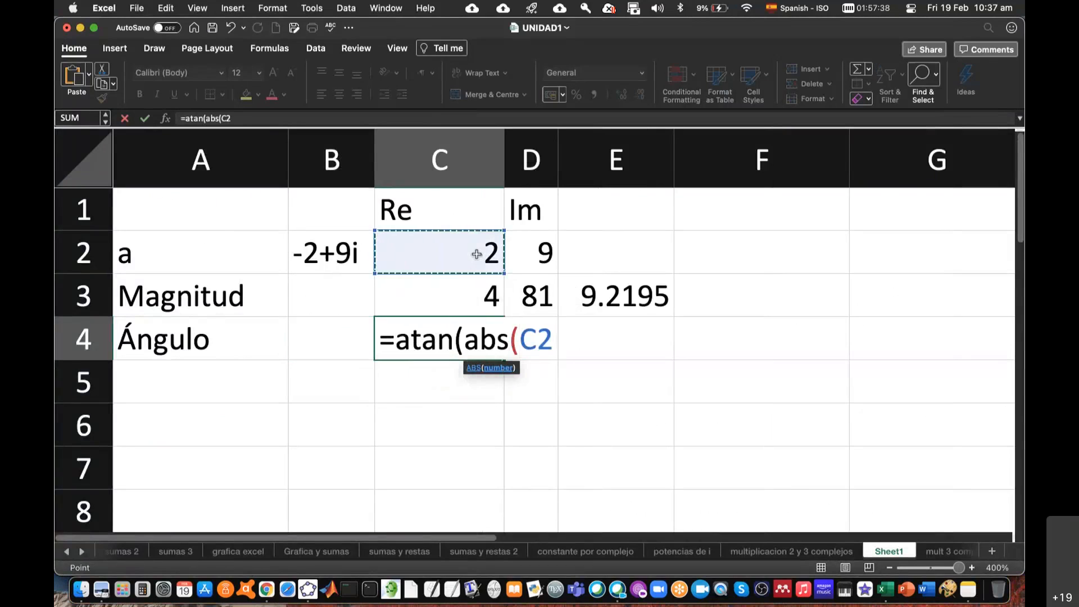
text())
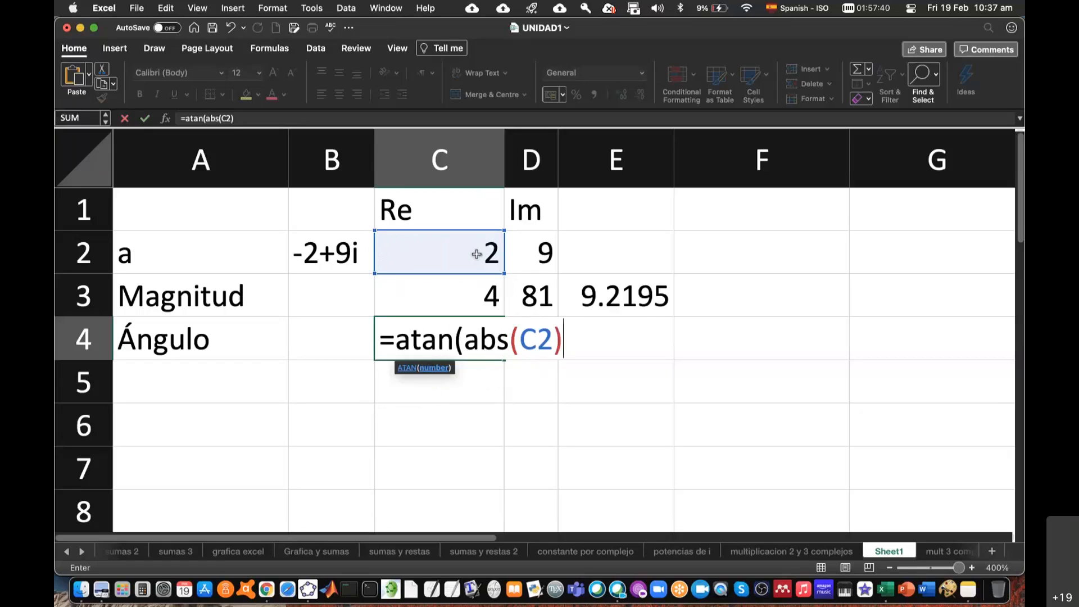
Step: Correct and finish the arctangent formula in C4 so it divides imaginary by real part: =ATAN(ABS(D2)/ABS(C2))
key(BackSpace)
key(BackSpace)
key(BackSpace)
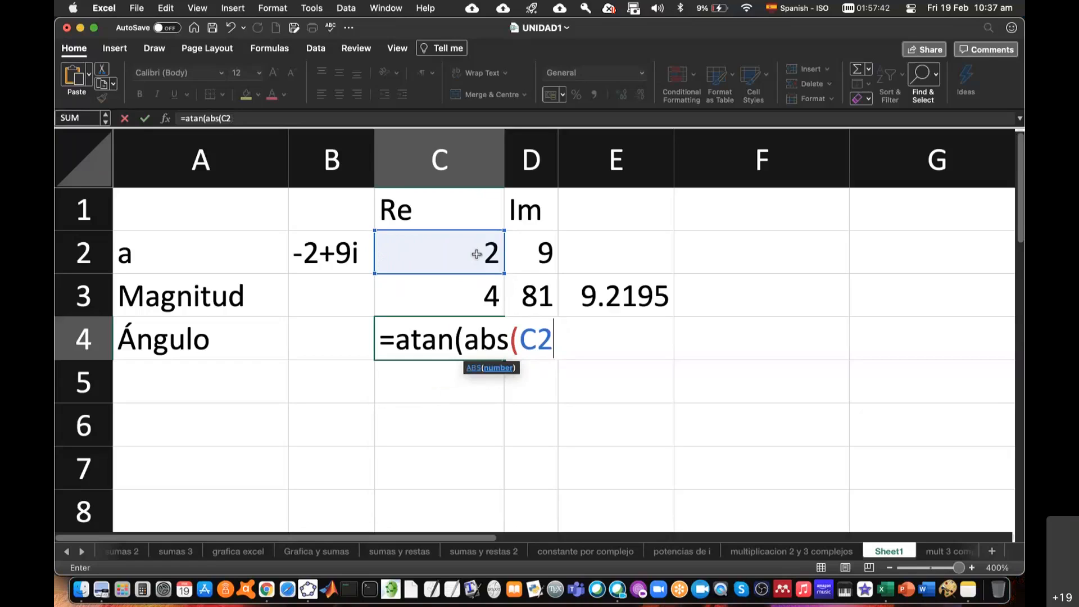
click(474, 288)
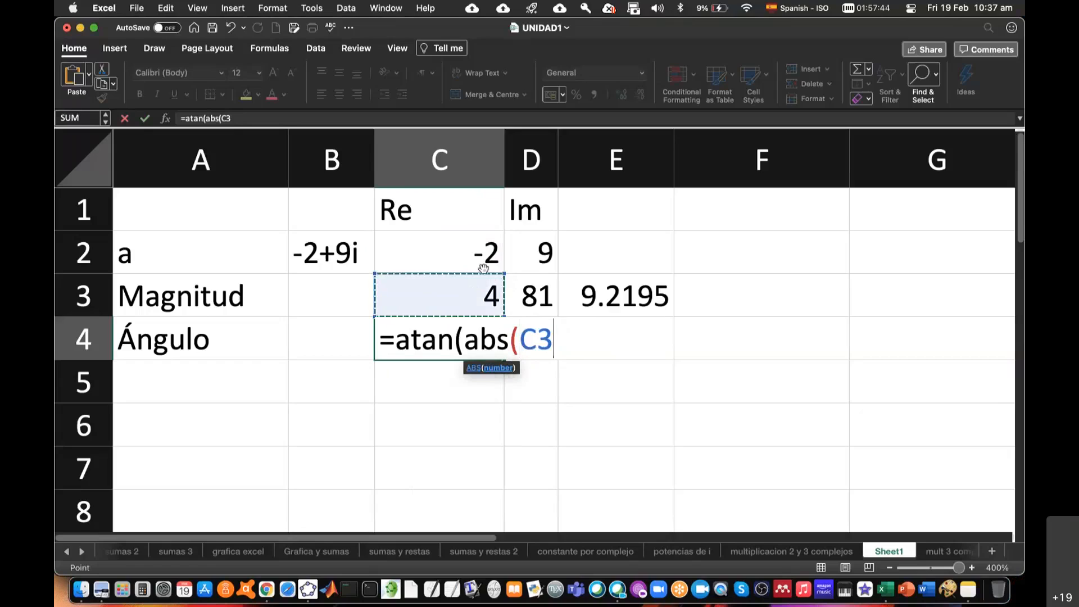
click(540, 251)
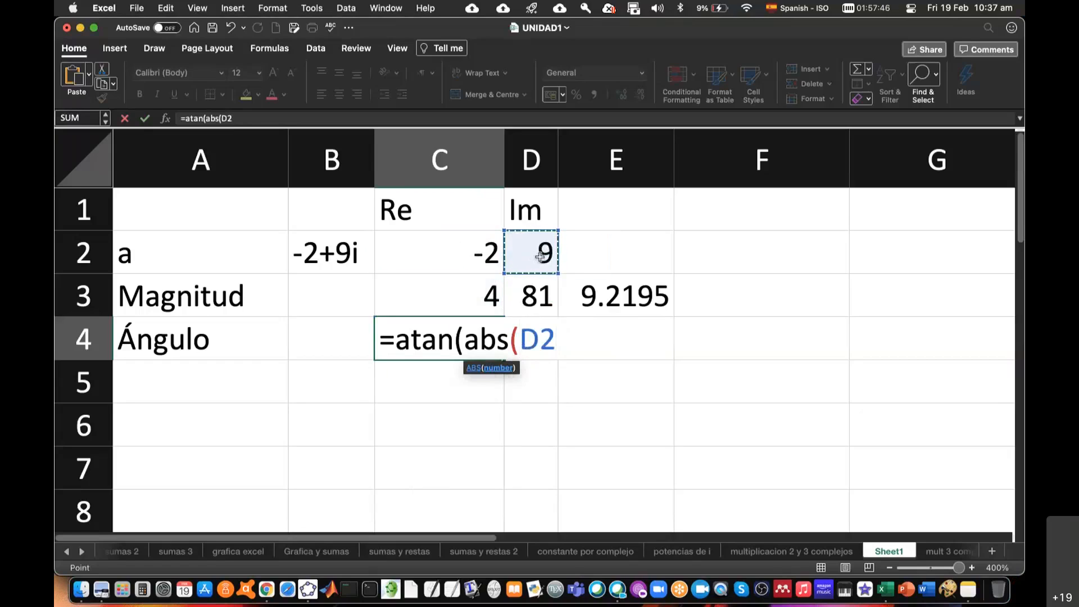
text())
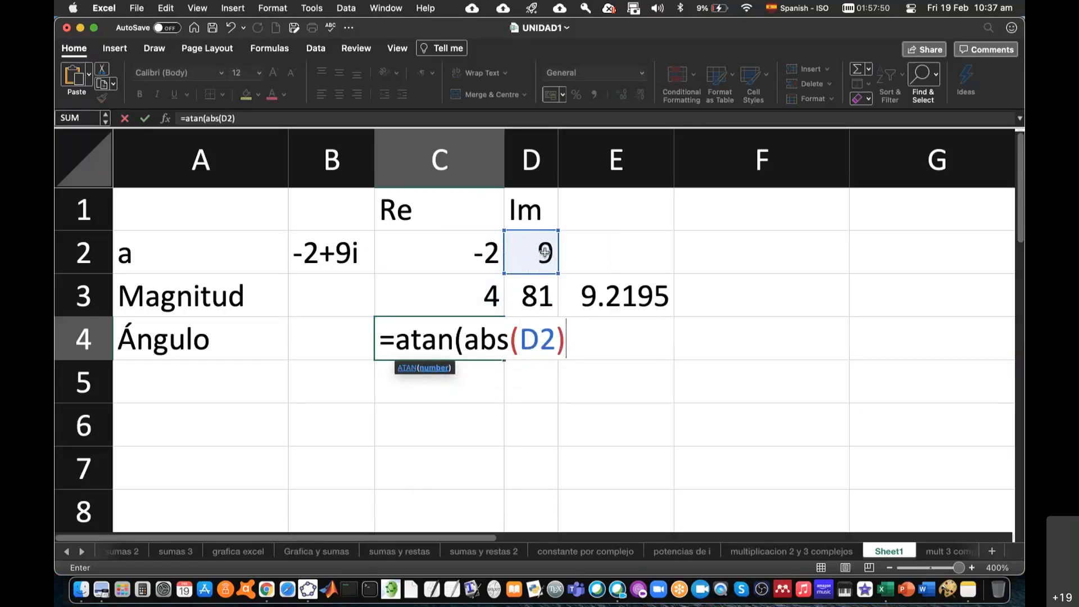
text(/)
text(abs()
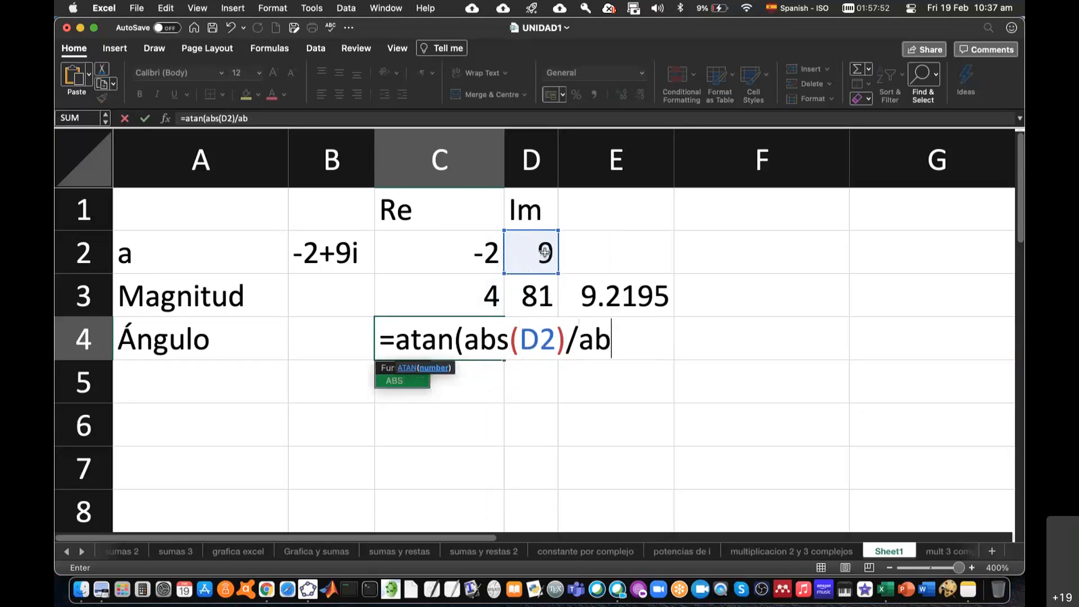
click(487, 254)
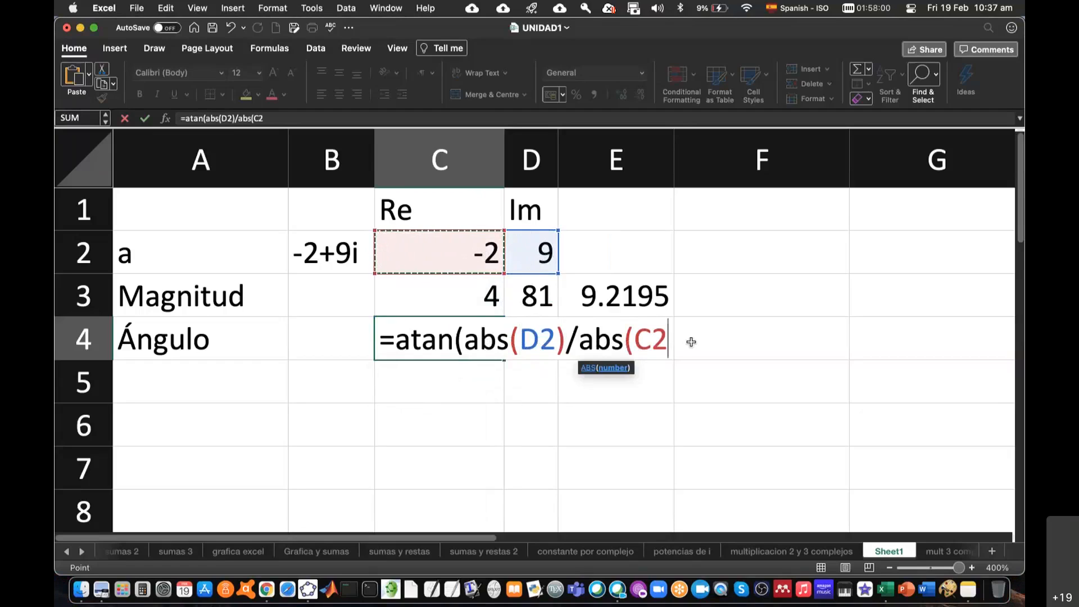
text()))
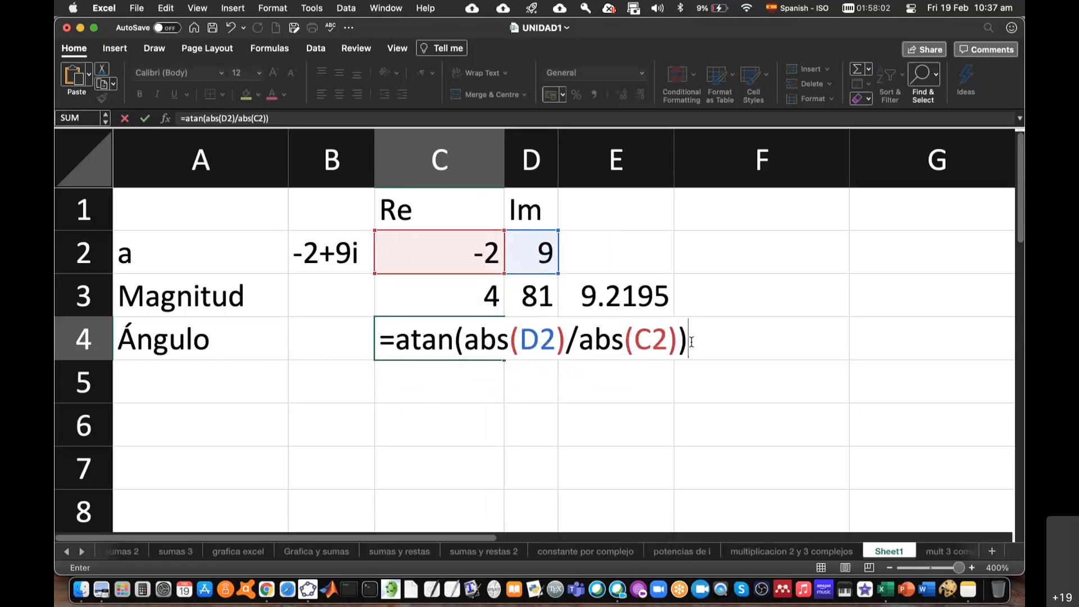
key(Return)
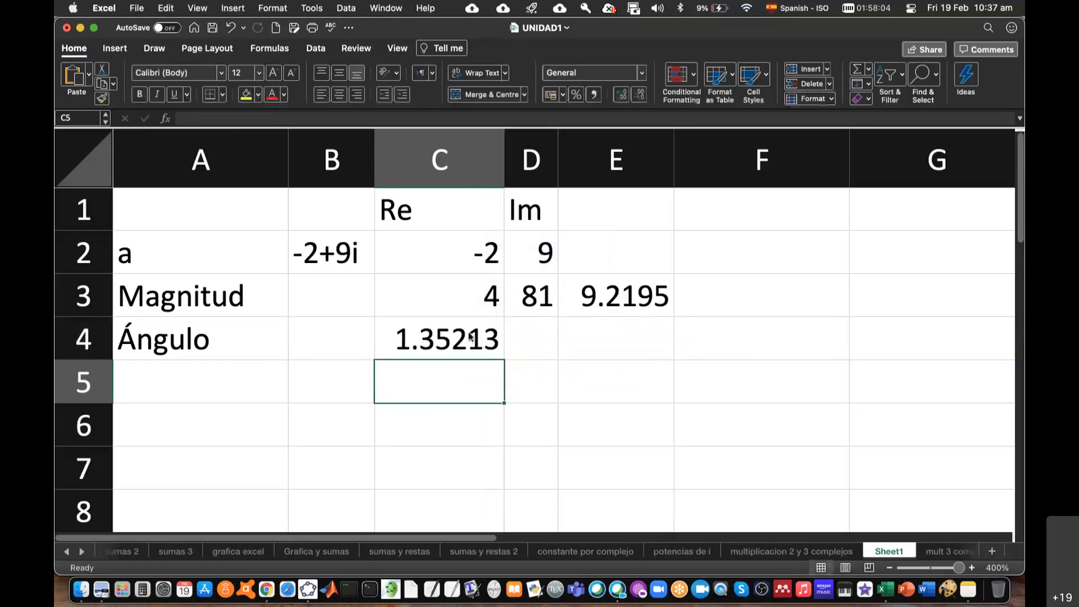
click(469, 334)
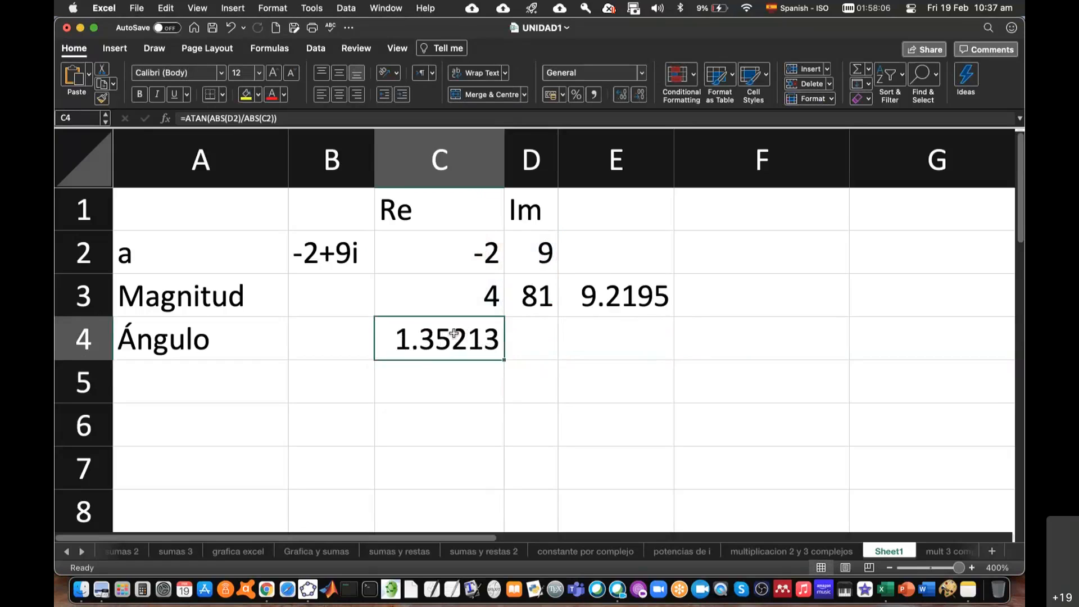
Step: Label the angle units rad in B4 and degrees in B5, and widen column B to fit them
click(351, 339)
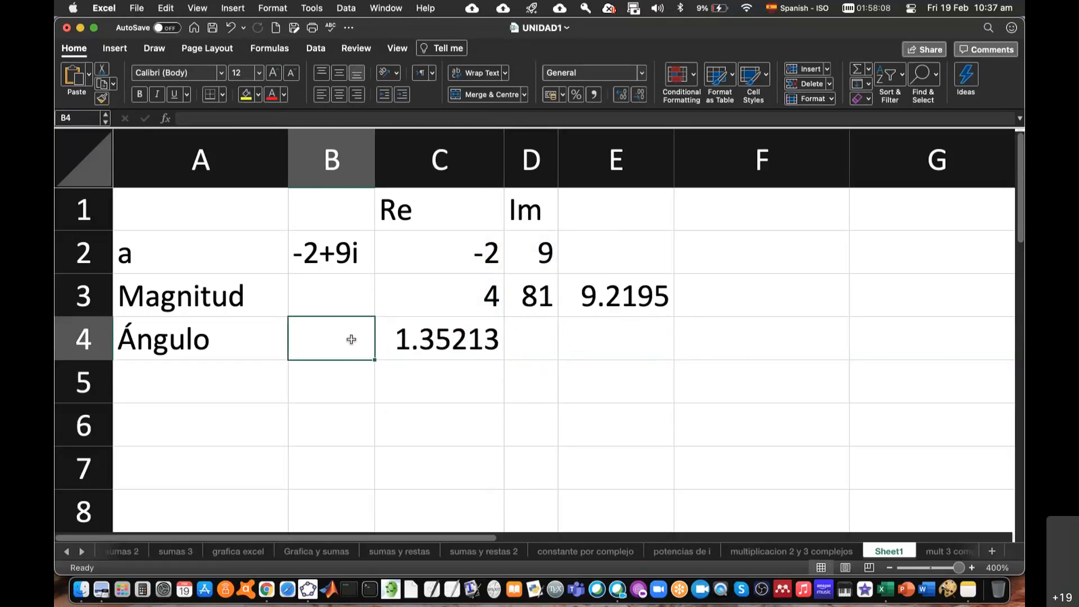
text(rad)
key(Return)
text(degr)
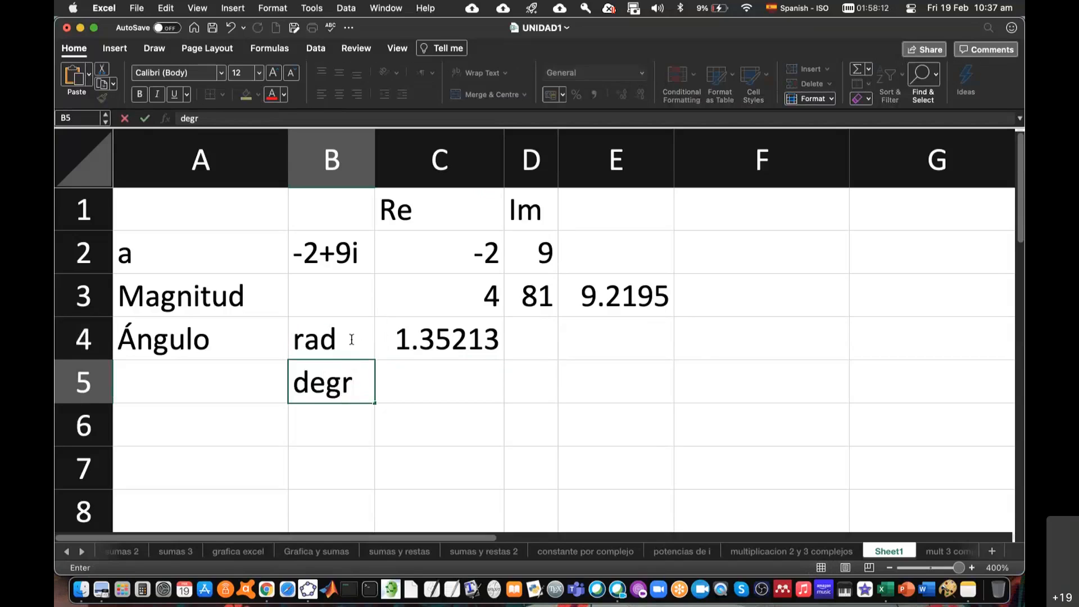
text(ees)
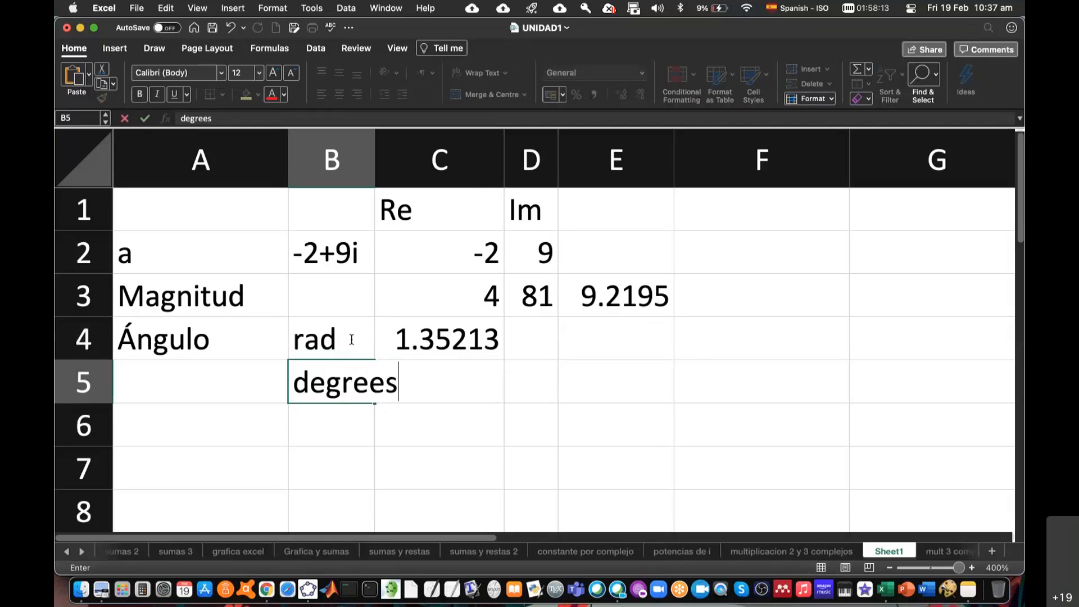
click(371, 163)
drag(376, 163, 422, 261)
Step: Convert the angle in C4 from radians to degrees in C5 with =DEGREES(C4)
click(456, 382)
text(=de)
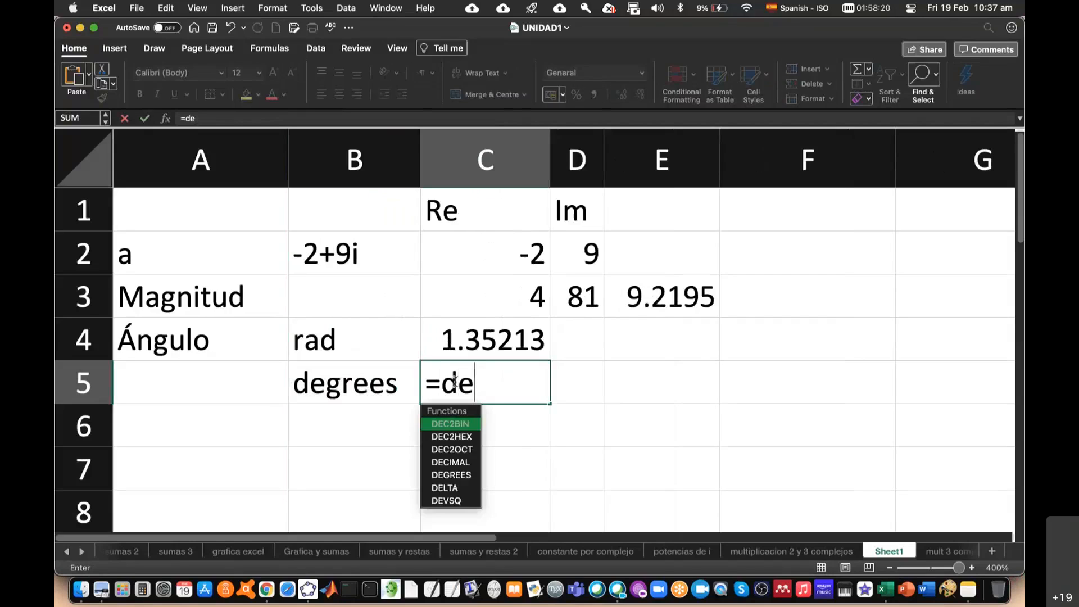
text(gr)
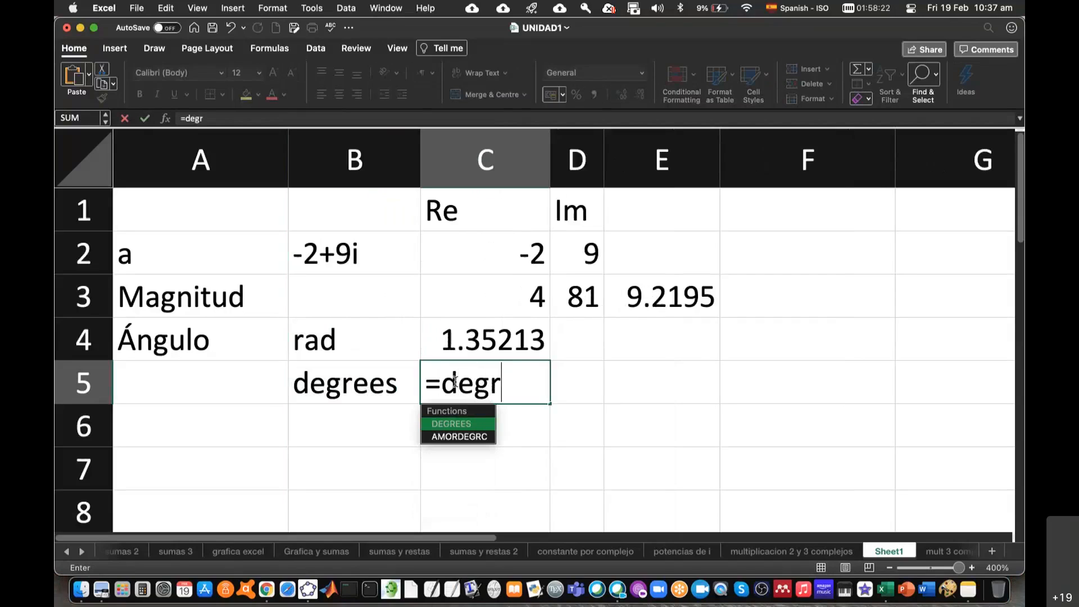
double_click(465, 425)
click(492, 340)
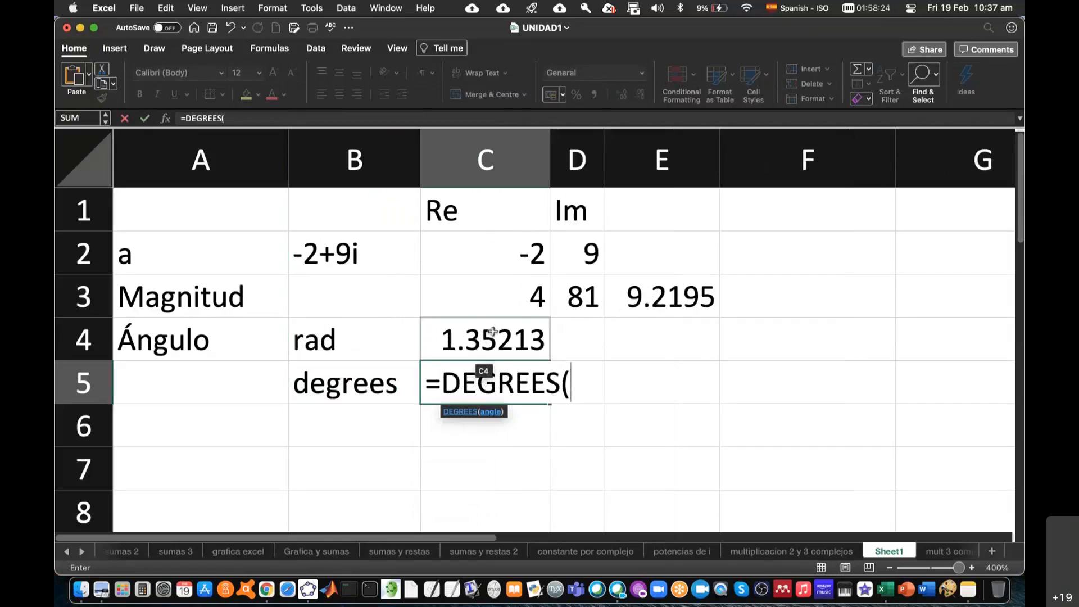
text())
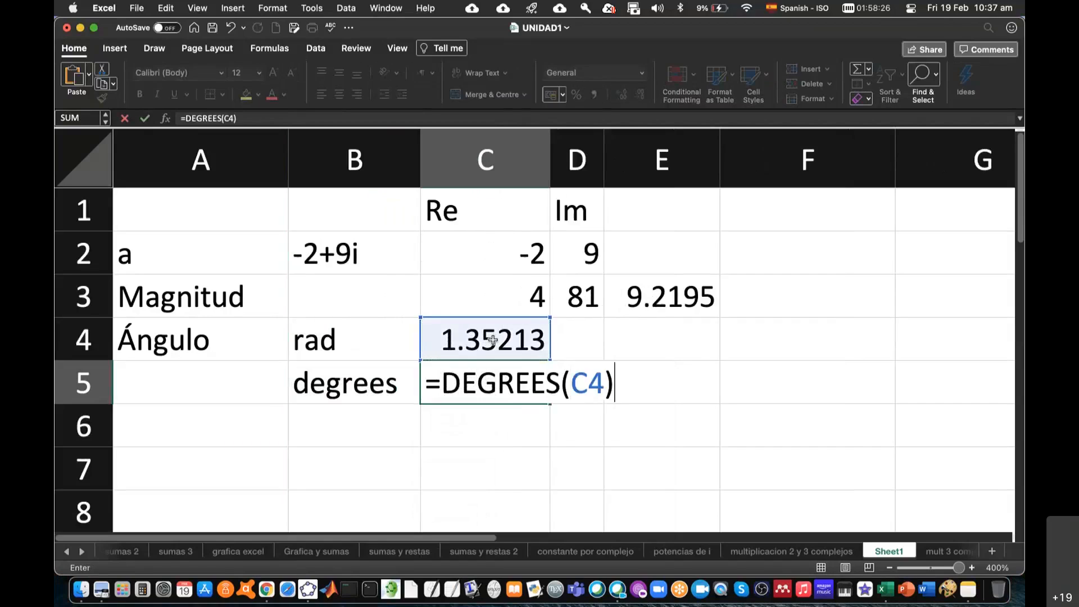
key(Return)
click(504, 390)
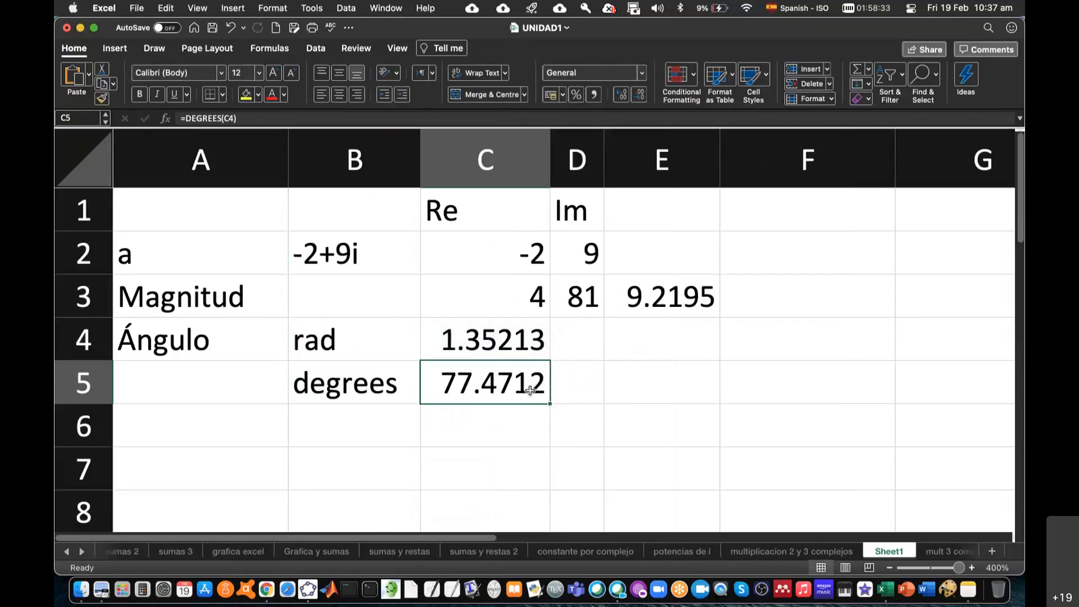
Step: Calculate the second-quadrant angle in E4 with =180-C5, and review it together with the magnitude in E3
click(650, 335)
text(=180)
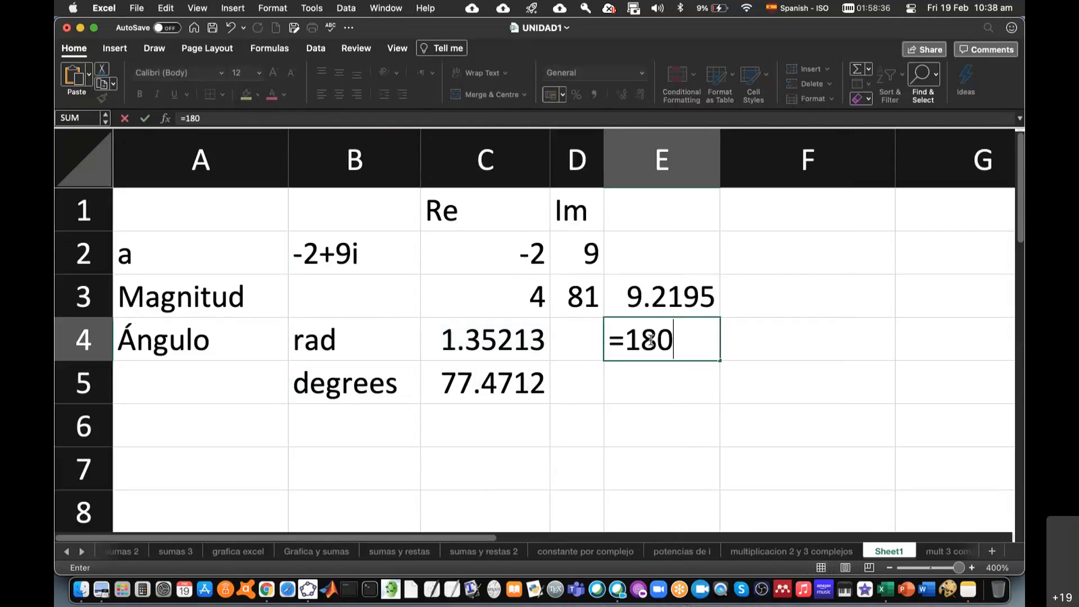
text(-)
click(475, 392)
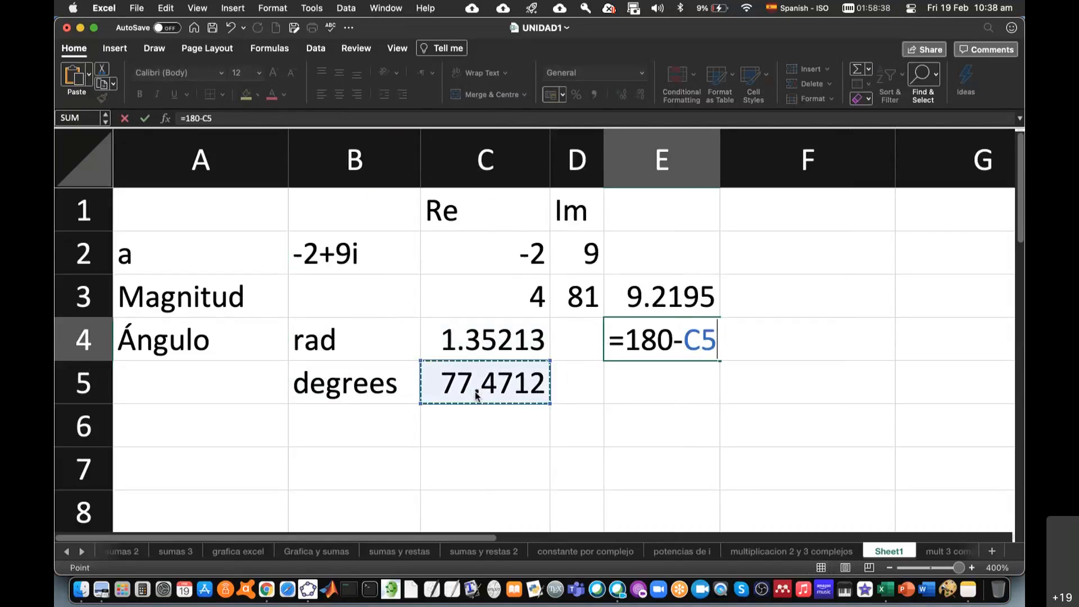
key(Return)
drag(676, 293, 676, 333)
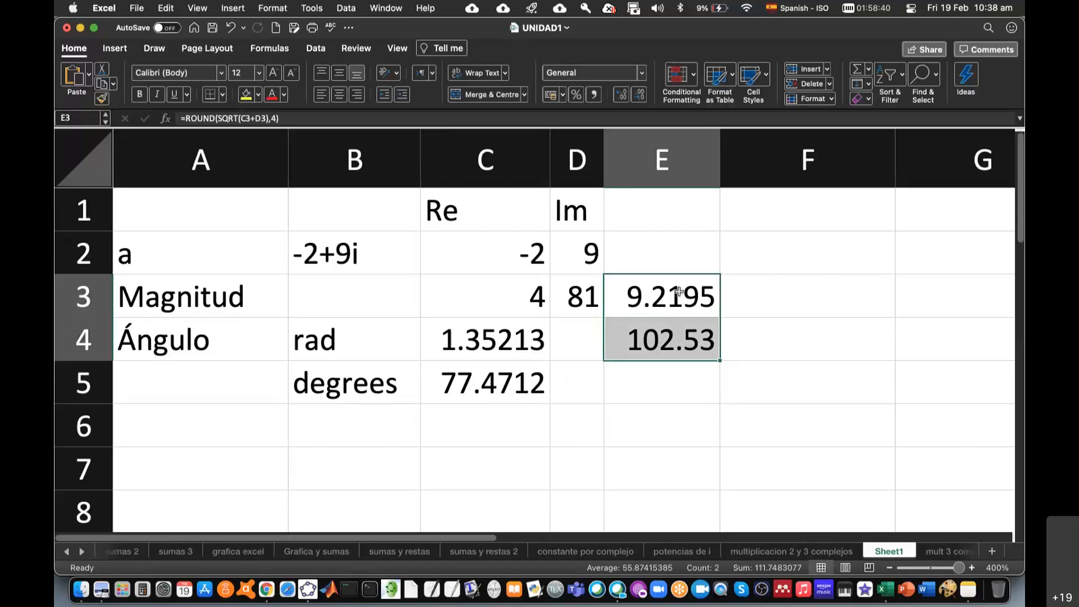
Step: Enter the column header Polar in E1, above the magnitude and angle results
click(689, 219)
text(Polar)
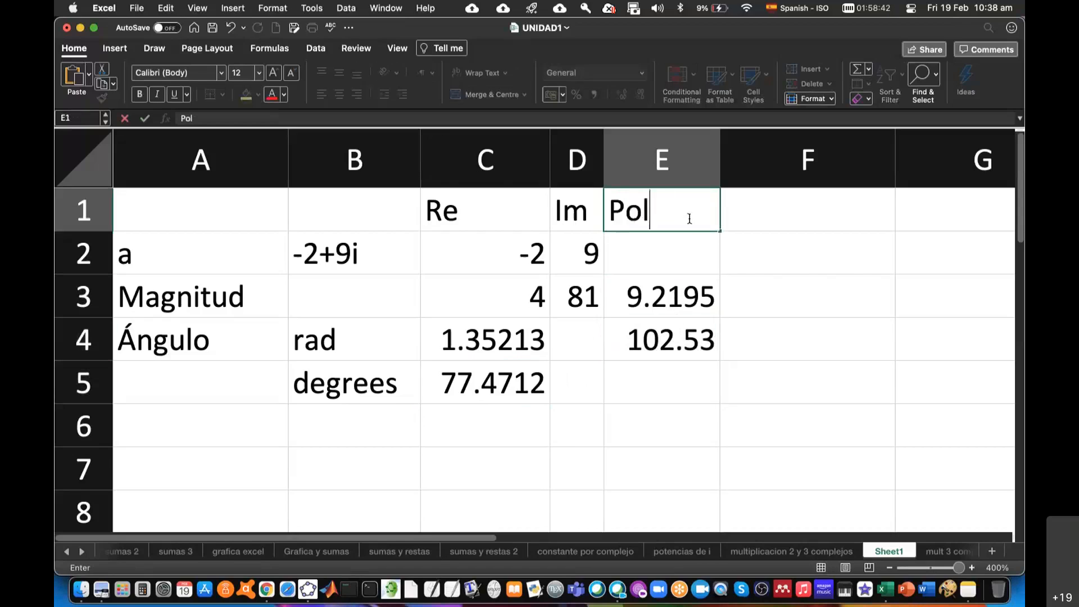
click(773, 289)
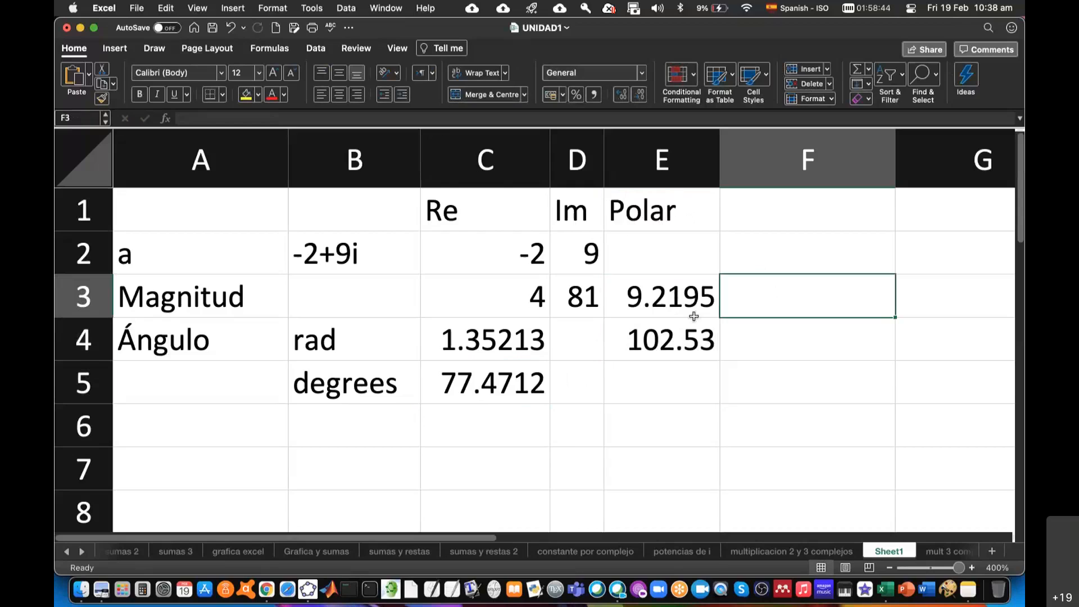